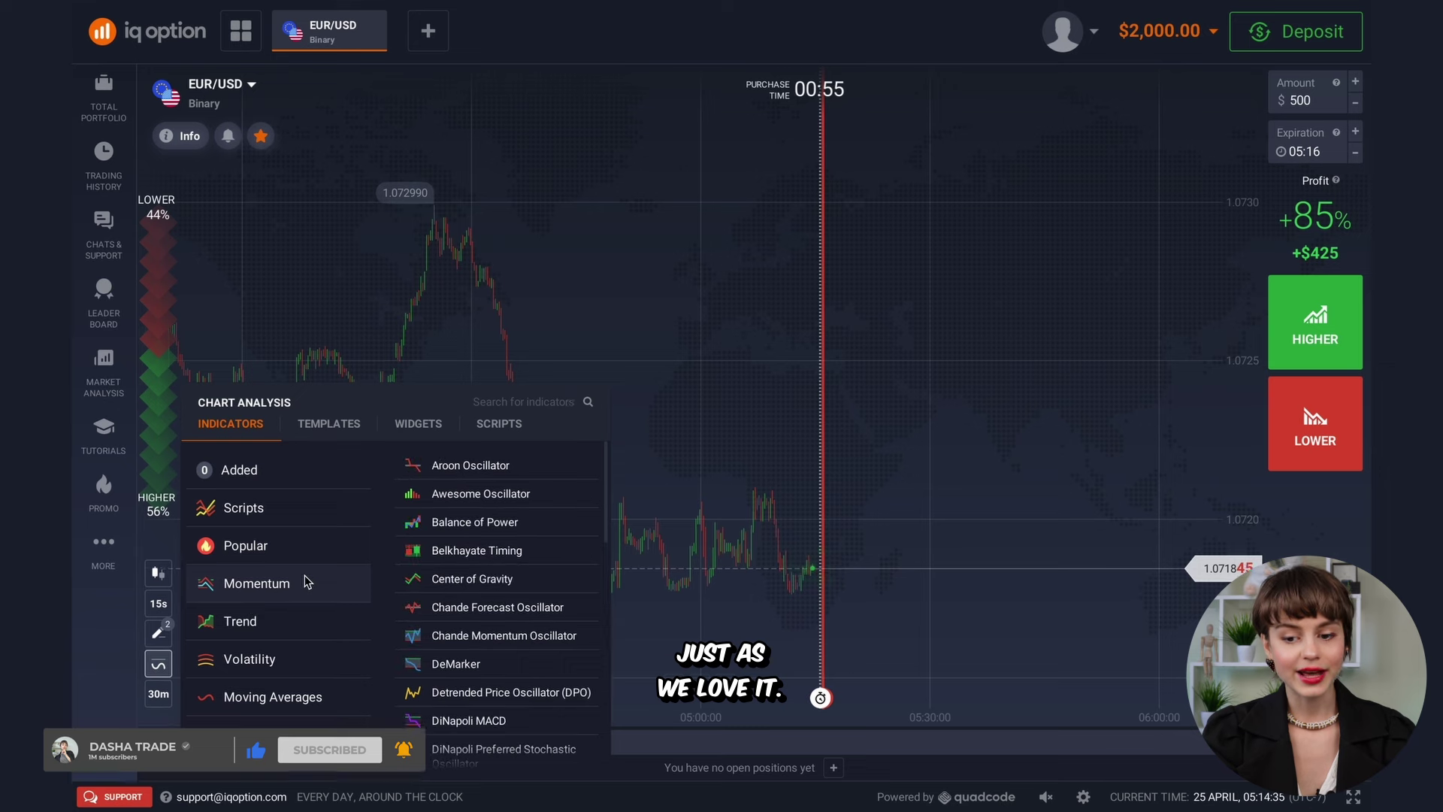
# Browse the indicator categories and choose the Moving Average indicator from the Moving Averages group
pyautogui.click(317, 547)
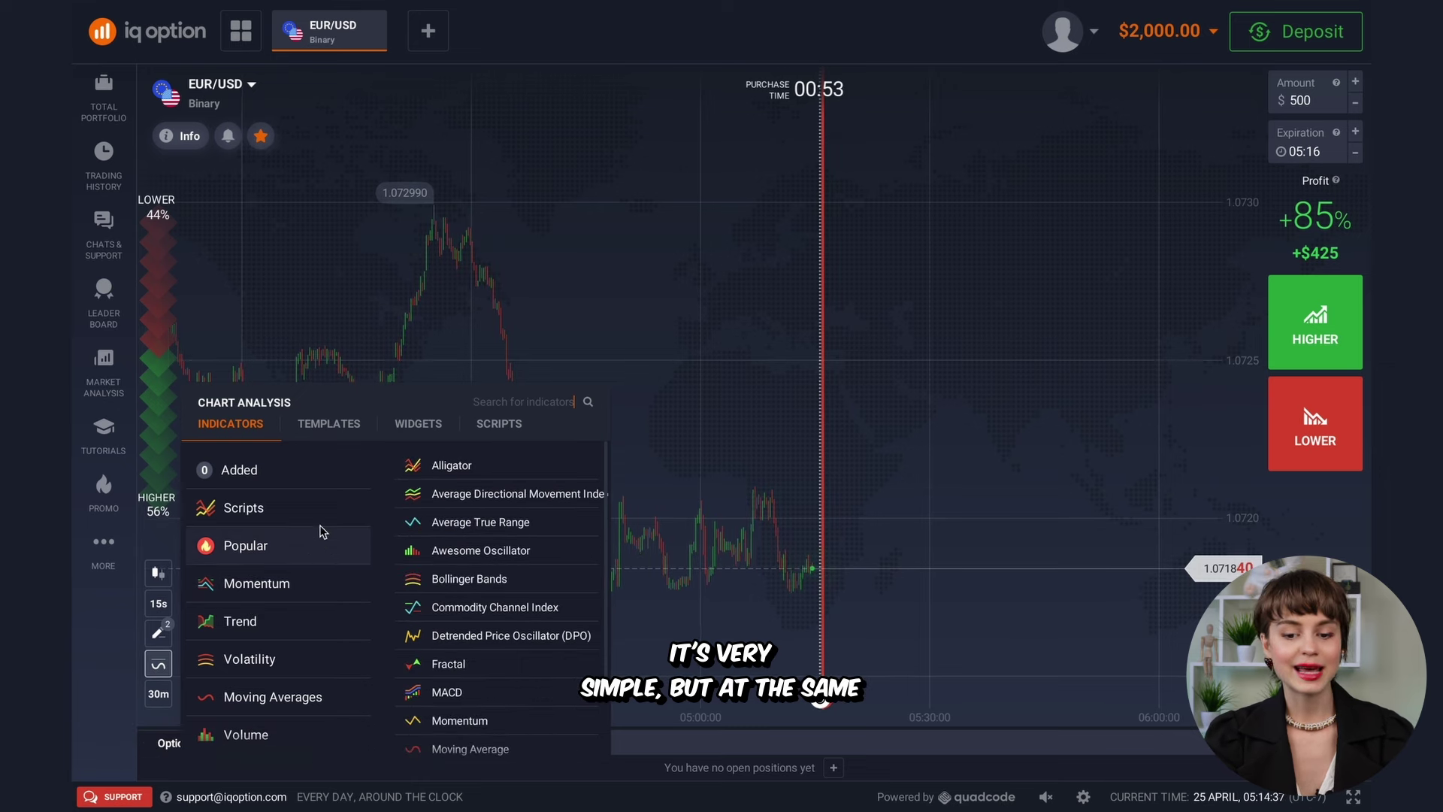
pyautogui.click(294, 470)
pyautogui.click(296, 541)
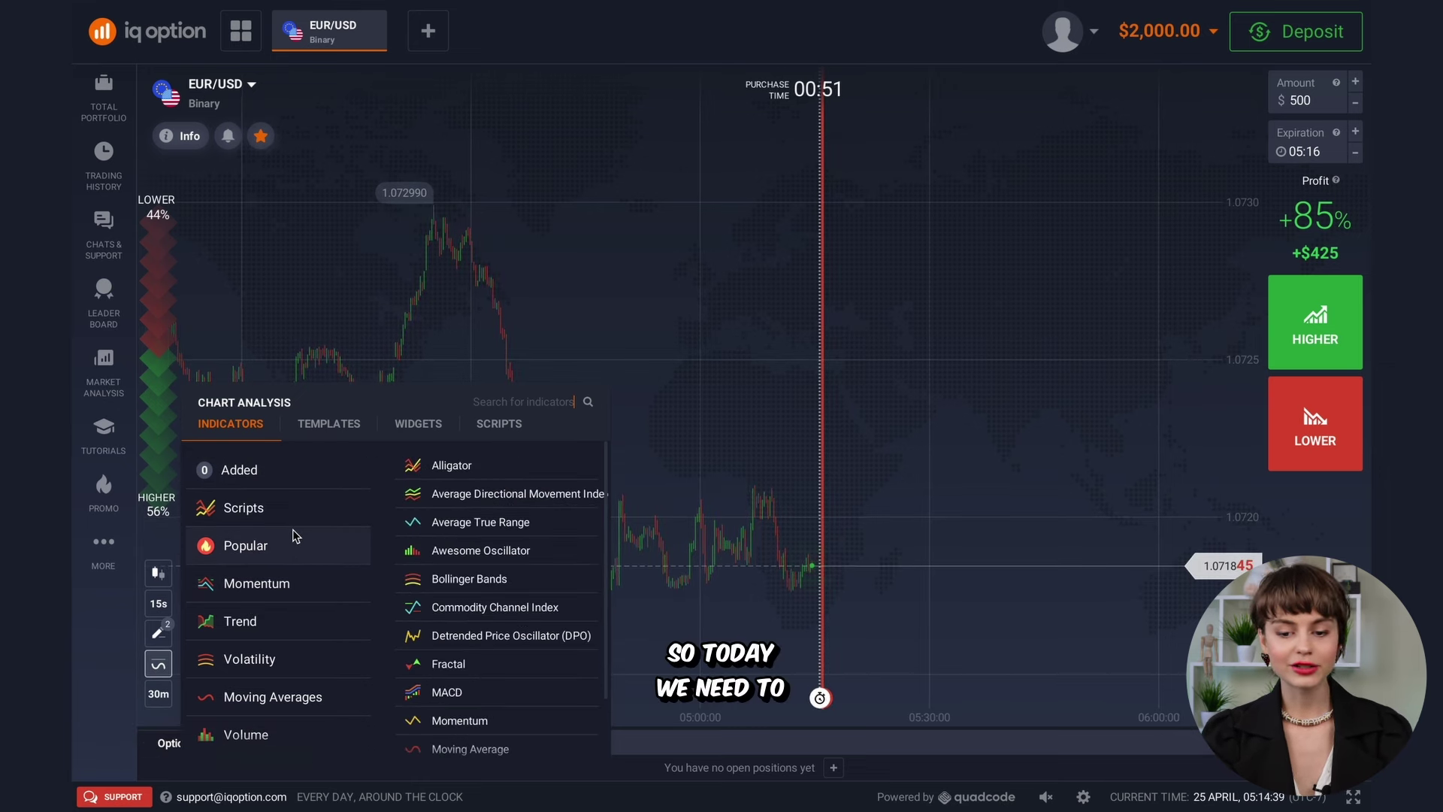
pyautogui.click(286, 659)
pyautogui.click(293, 697)
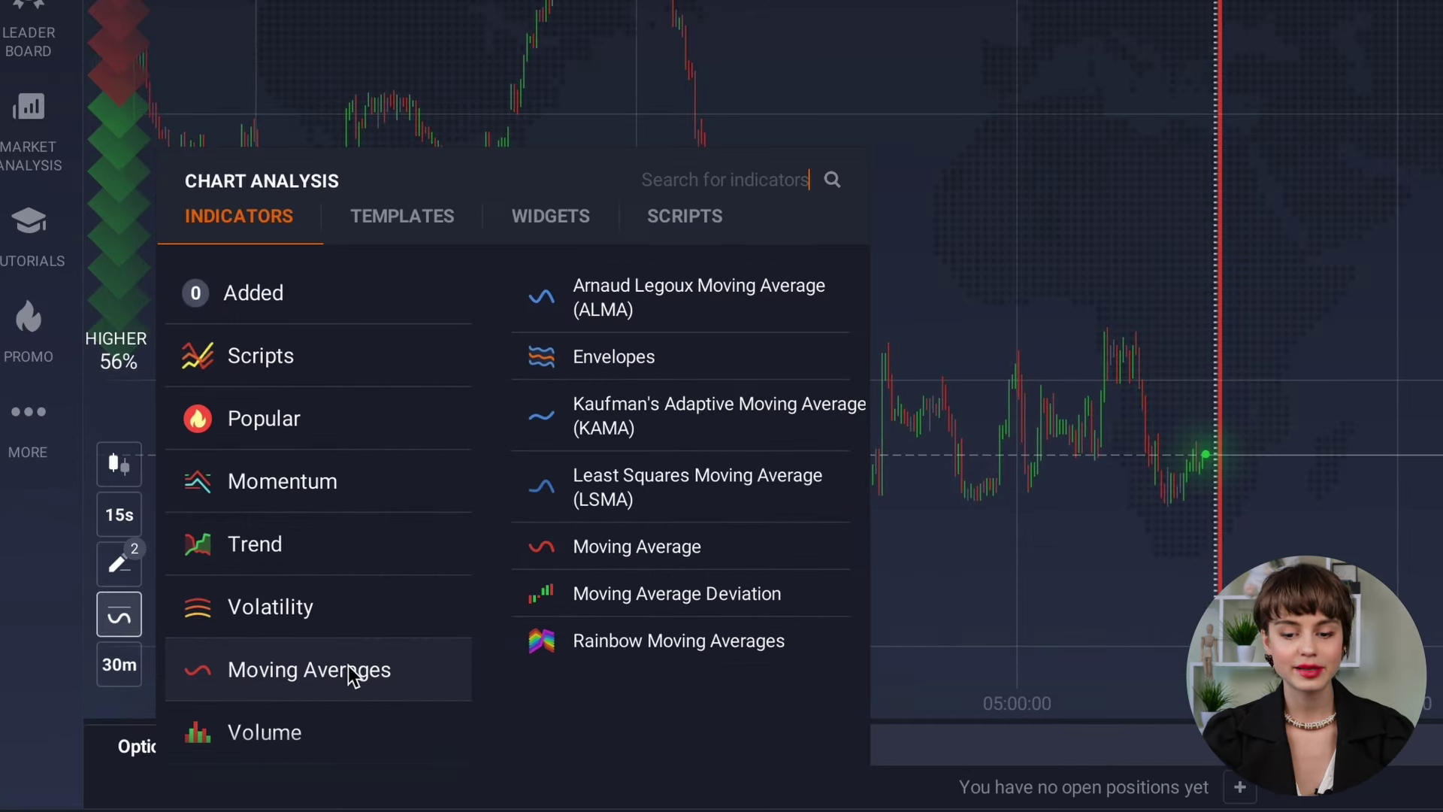
pyautogui.moveTo(339, 680)
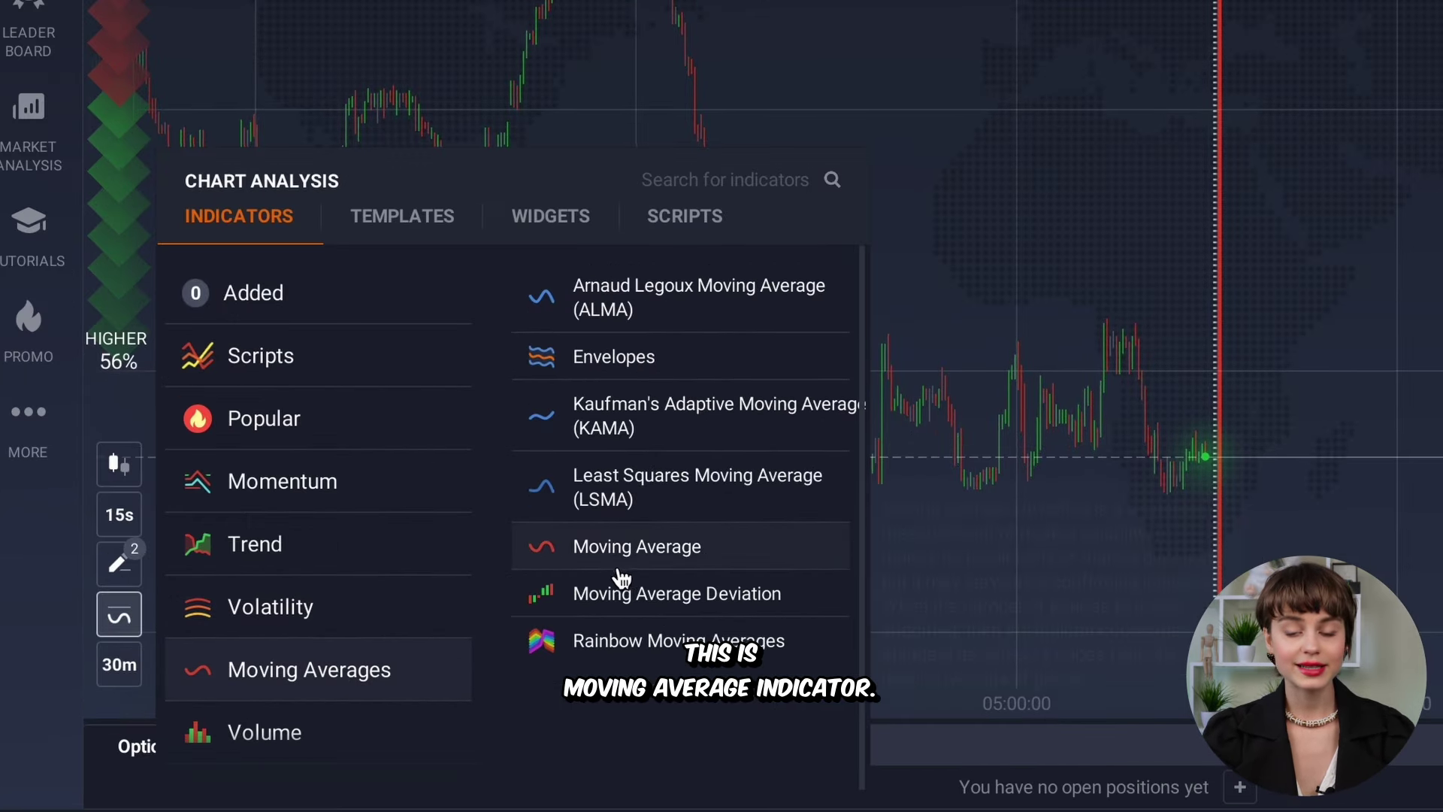
pyautogui.click(637, 546)
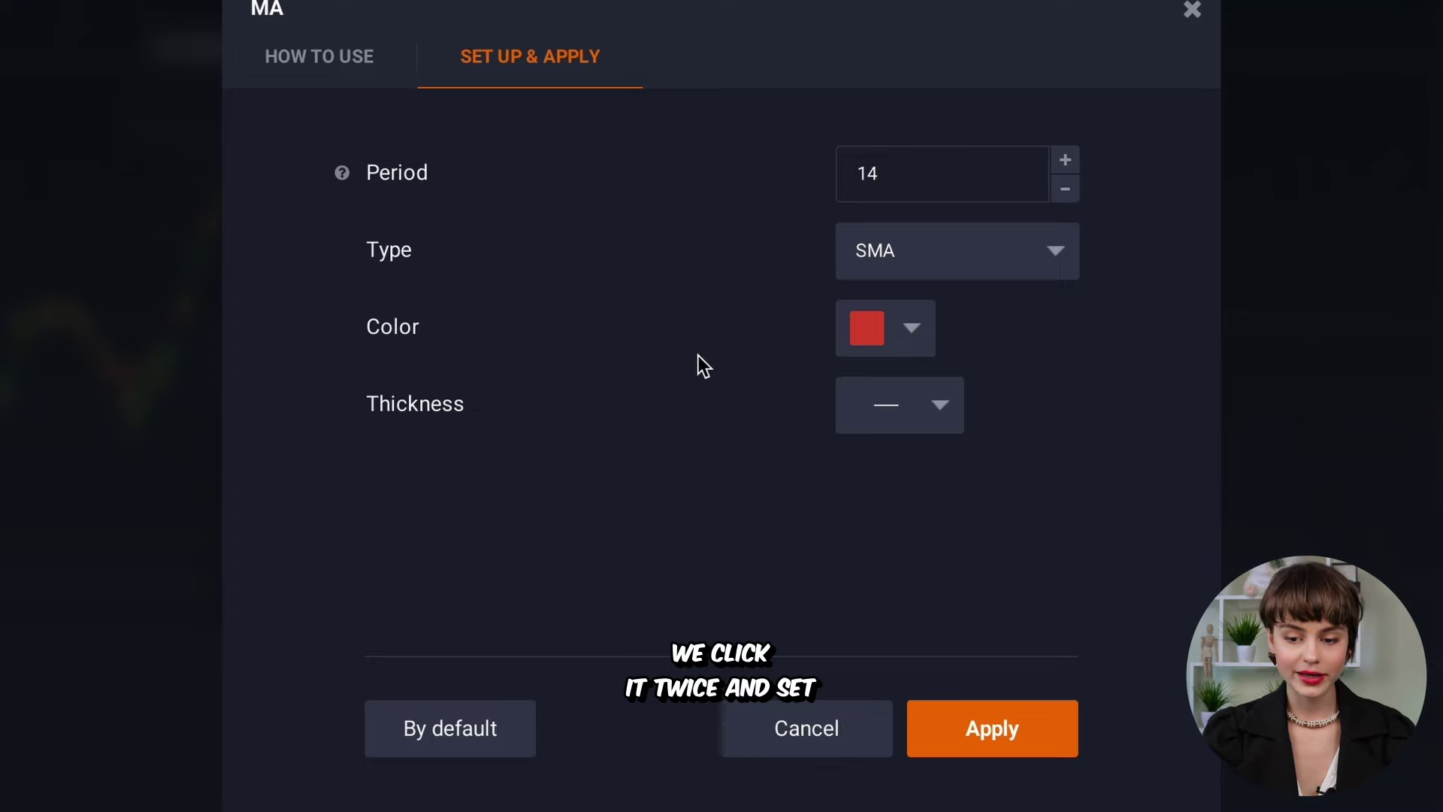
# Add the moving average with period 11, type EMA and a bright green line
pyautogui.click(901, 176)
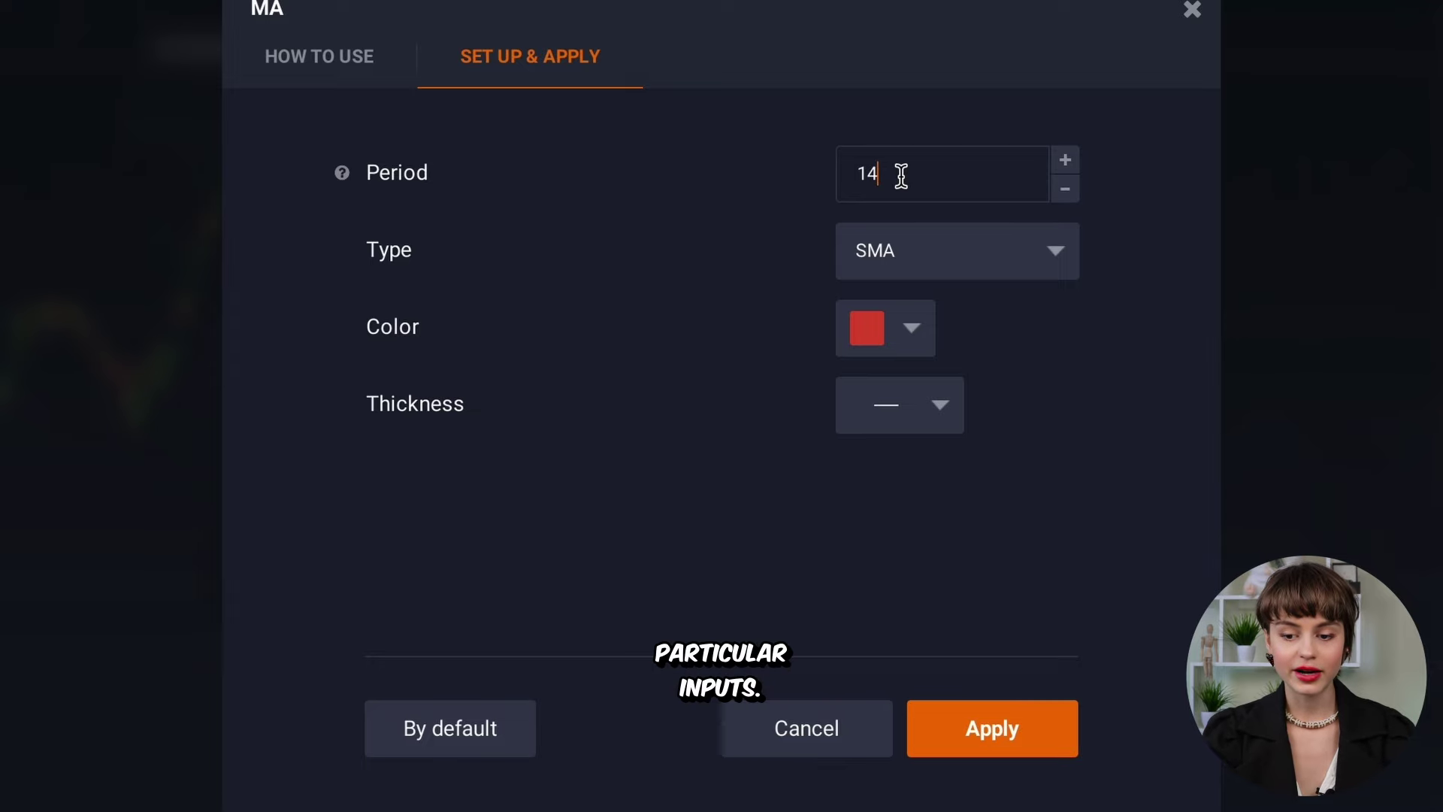
pyautogui.write('11')
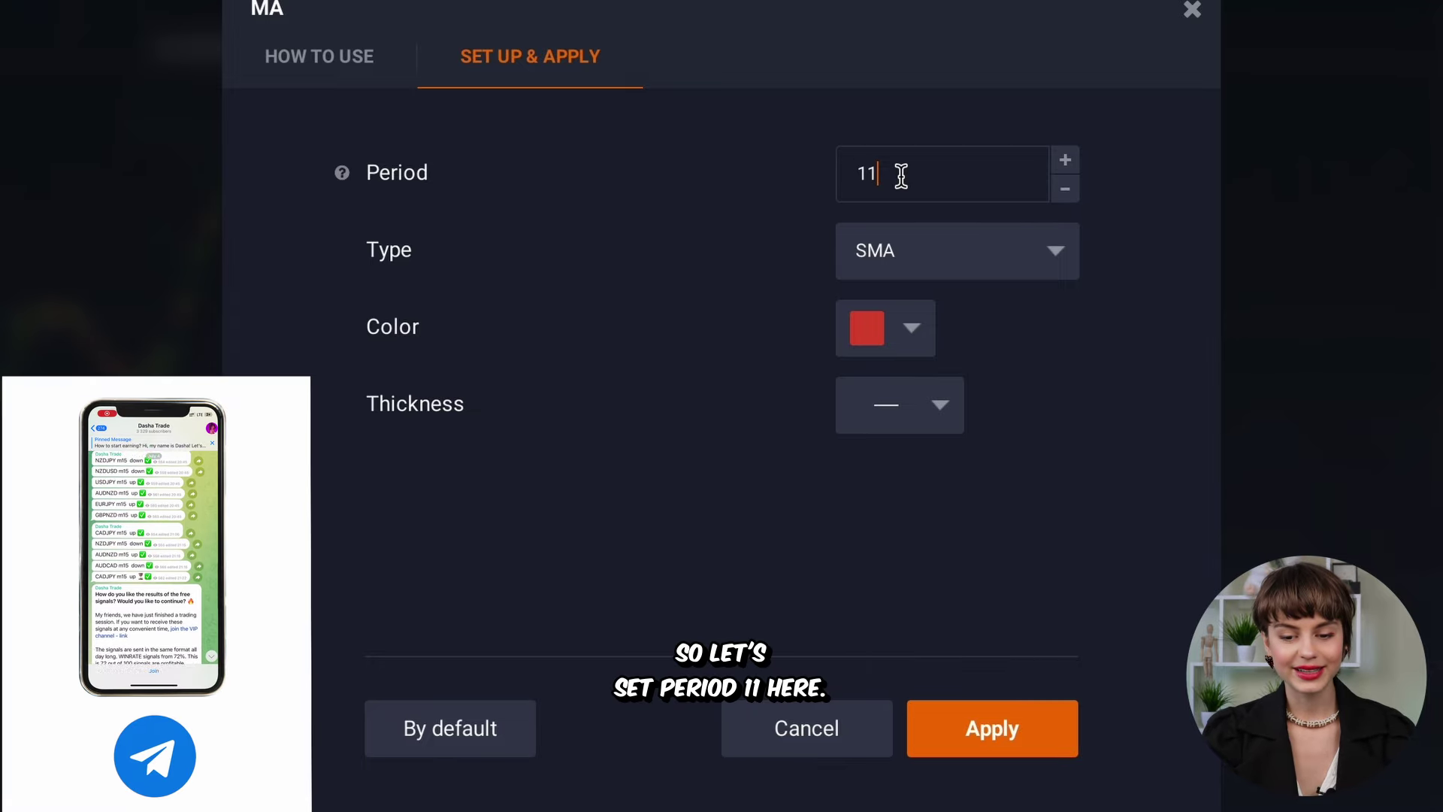
pyautogui.click(956, 255)
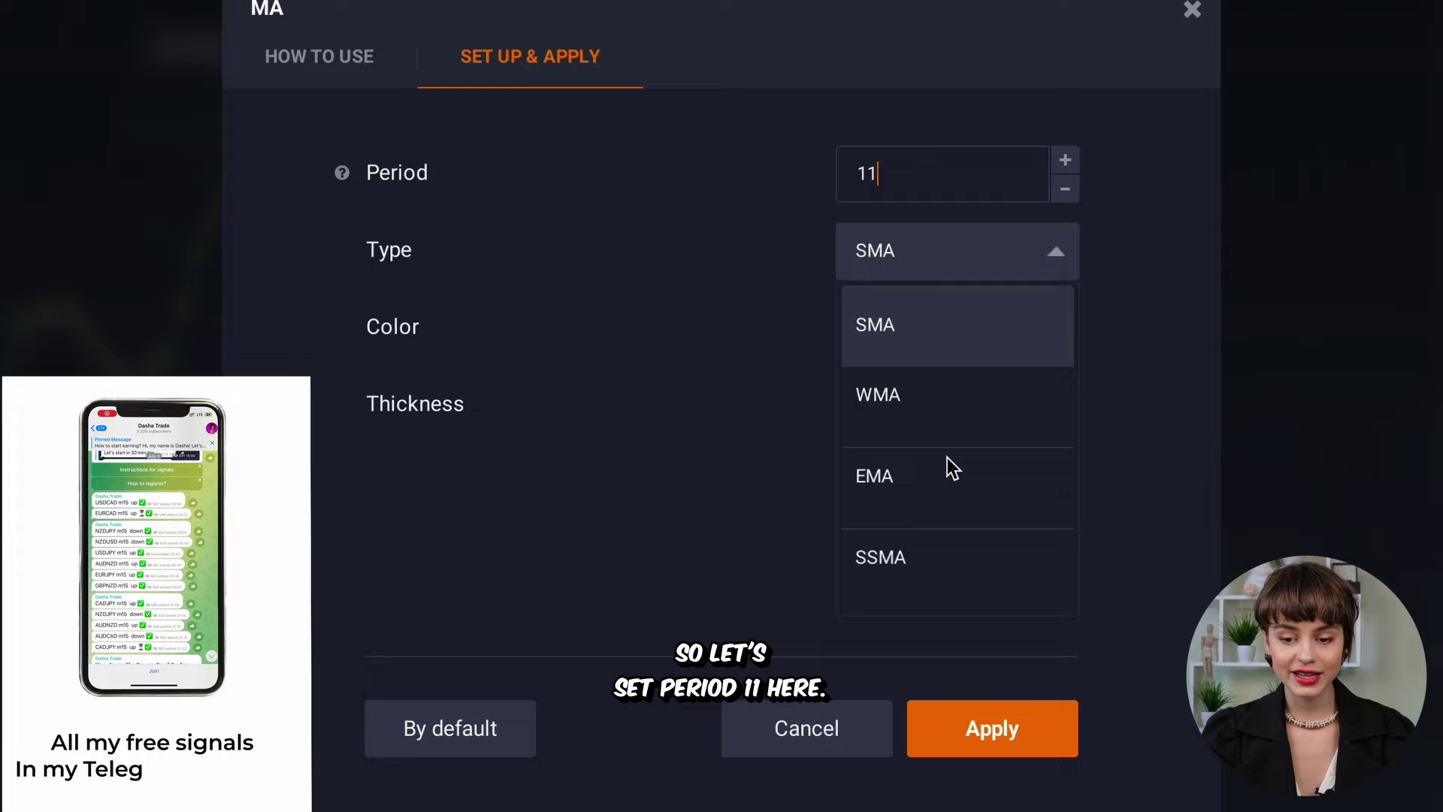
pyautogui.click(909, 489)
pyautogui.click(913, 331)
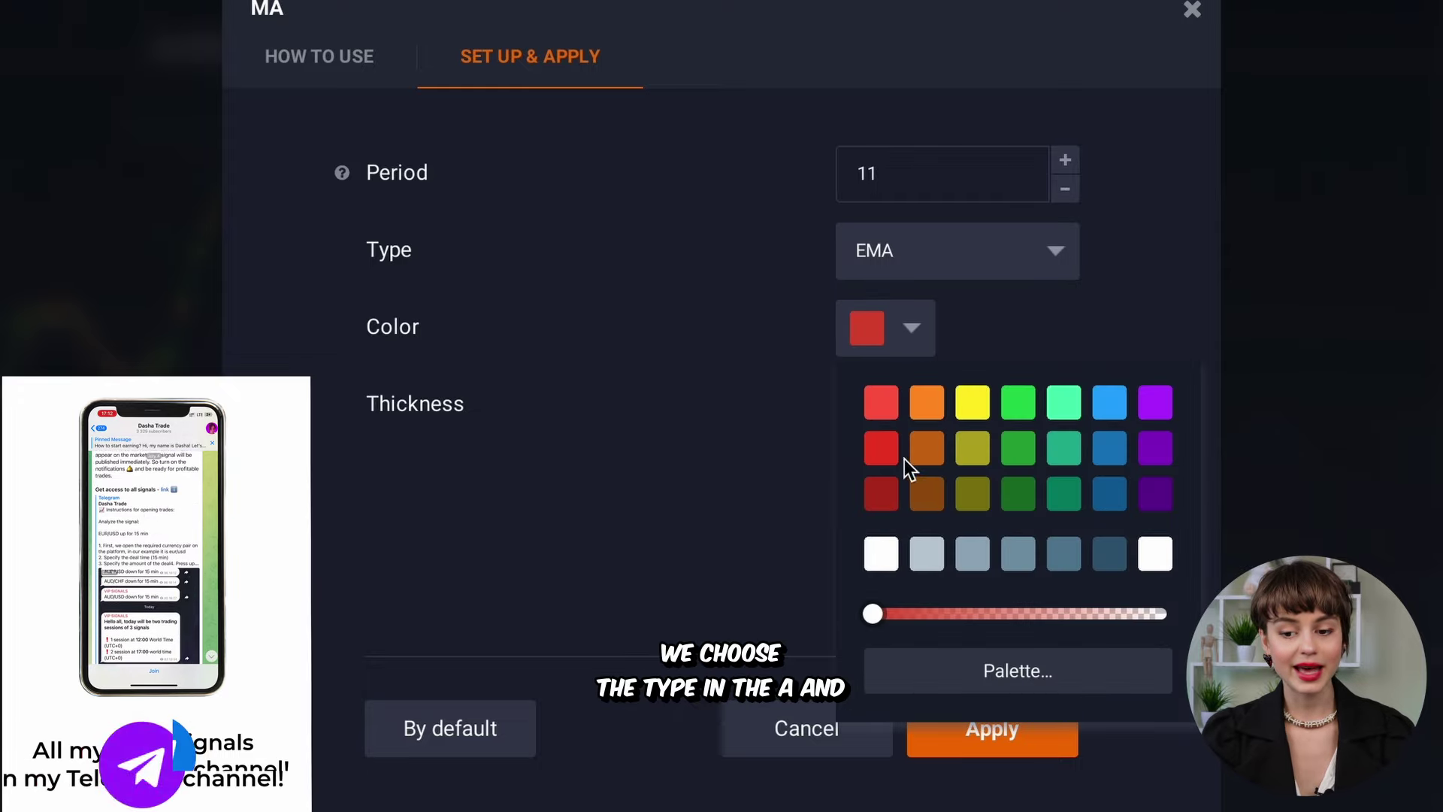
pyautogui.click(1018, 402)
pyautogui.click(985, 728)
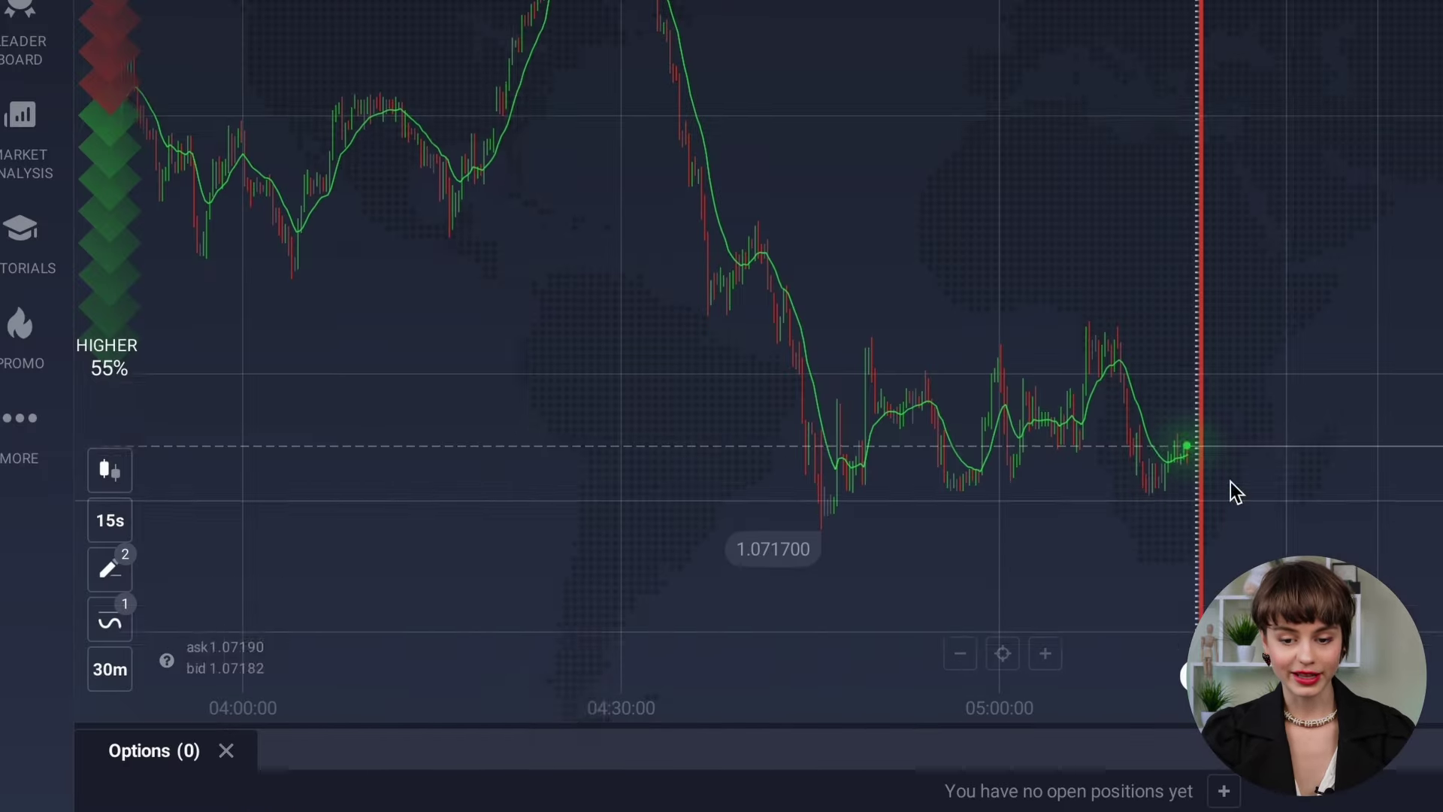
# Start a second Moving Average indicator from the popular indicators, with period 56 and type EMA
pyautogui.click(110, 621)
pyautogui.click(300, 429)
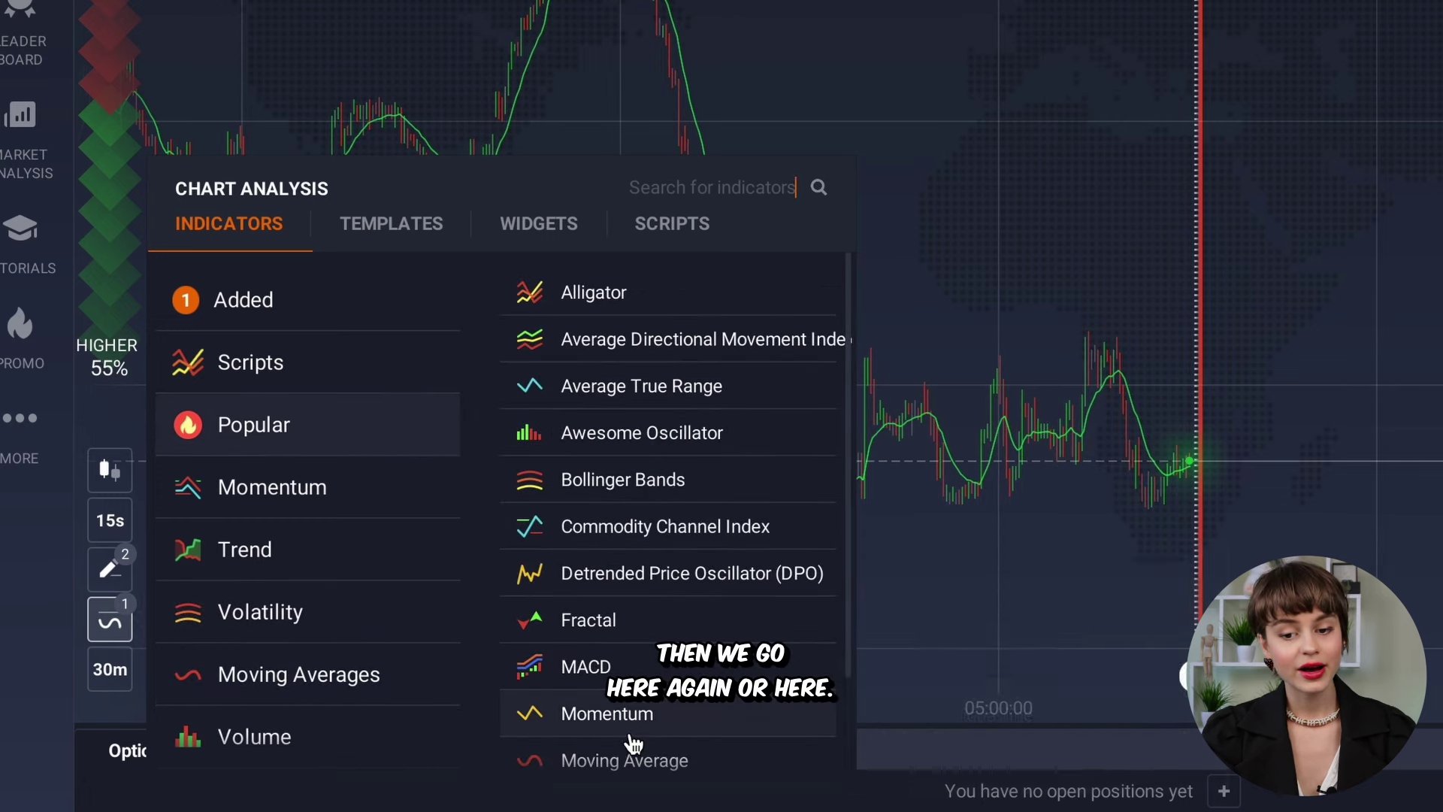
pyautogui.click(631, 774)
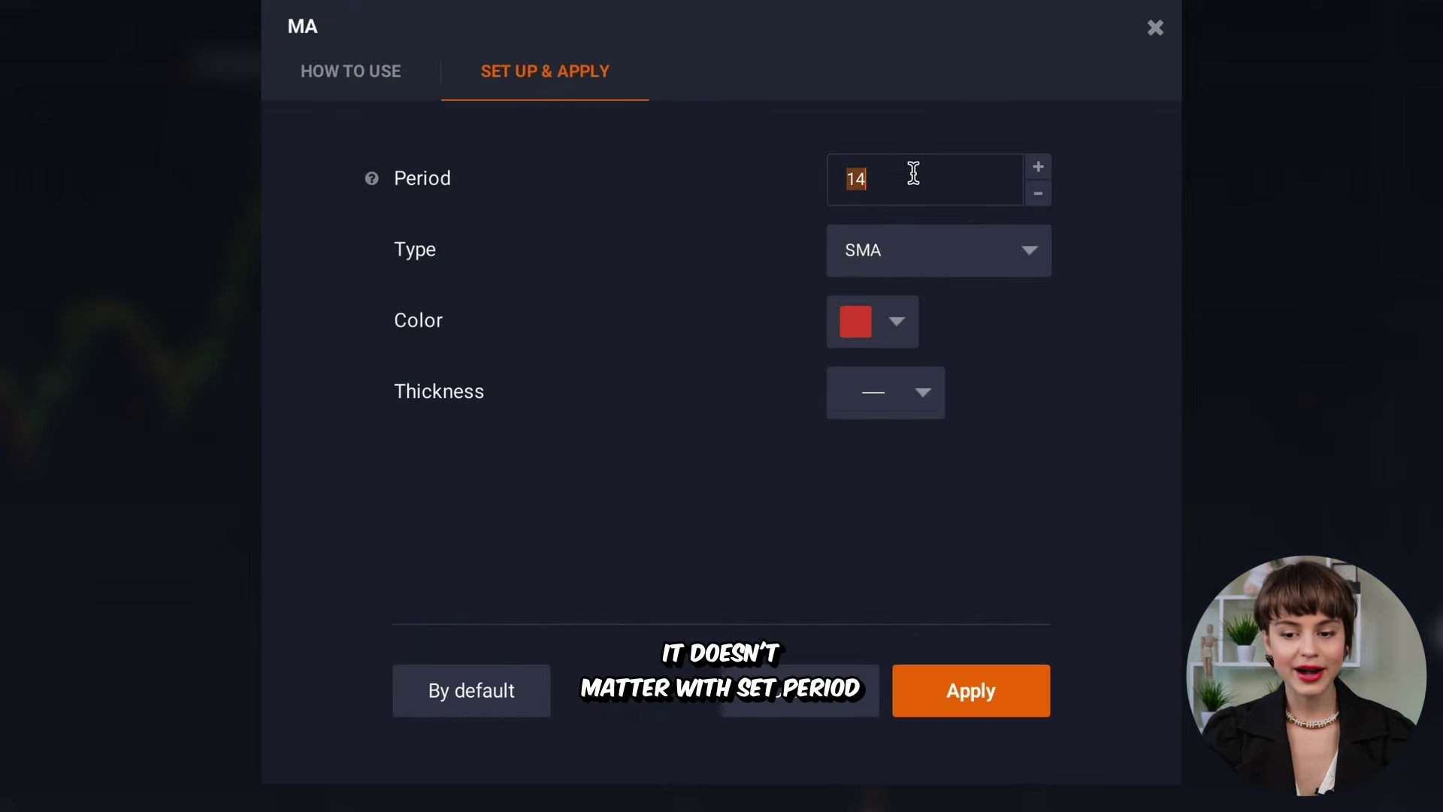
pyautogui.click(892, 256)
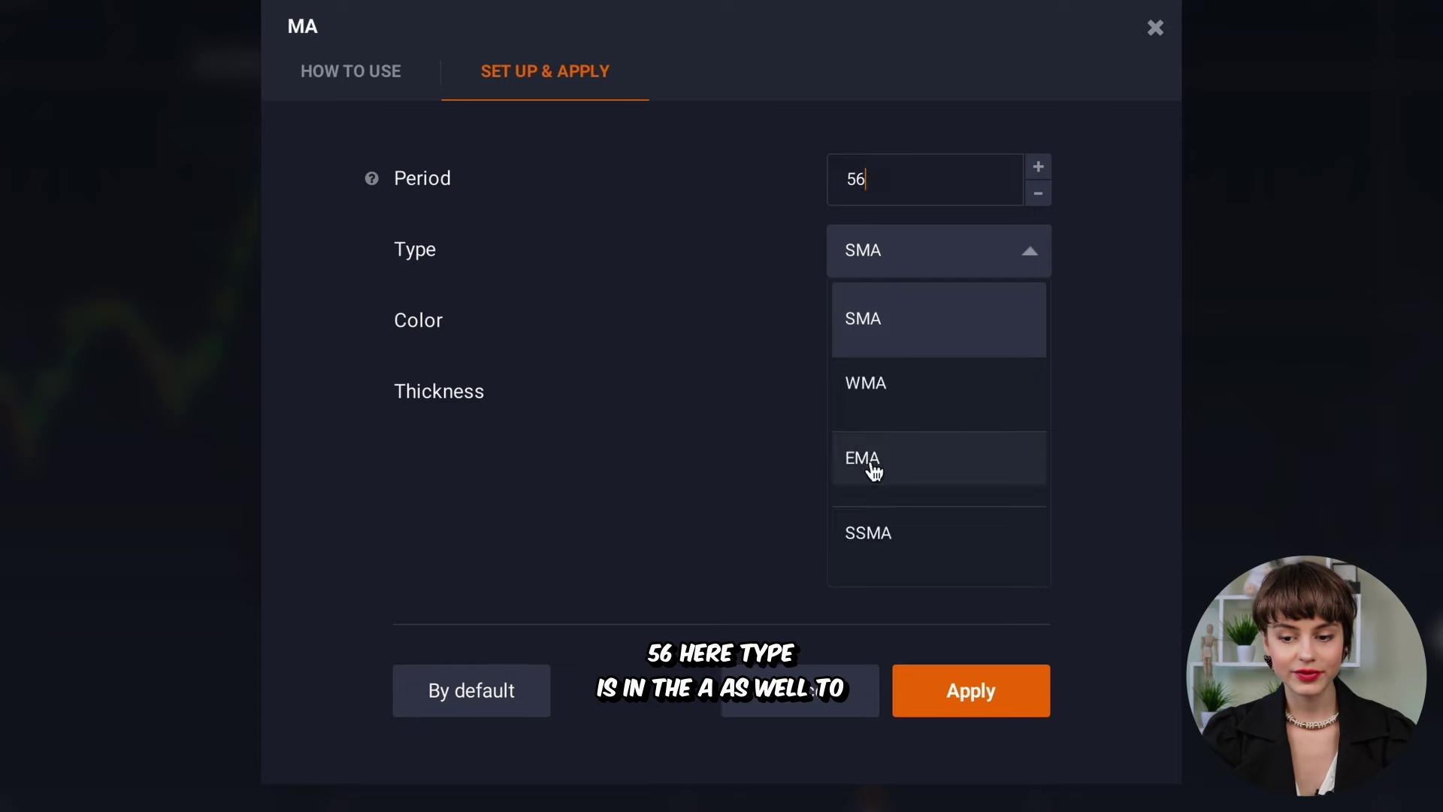
pyautogui.click(869, 467)
# Give the 56-period moving average a dark red, thicker line and apply it to the chart
pyautogui.click(895, 329)
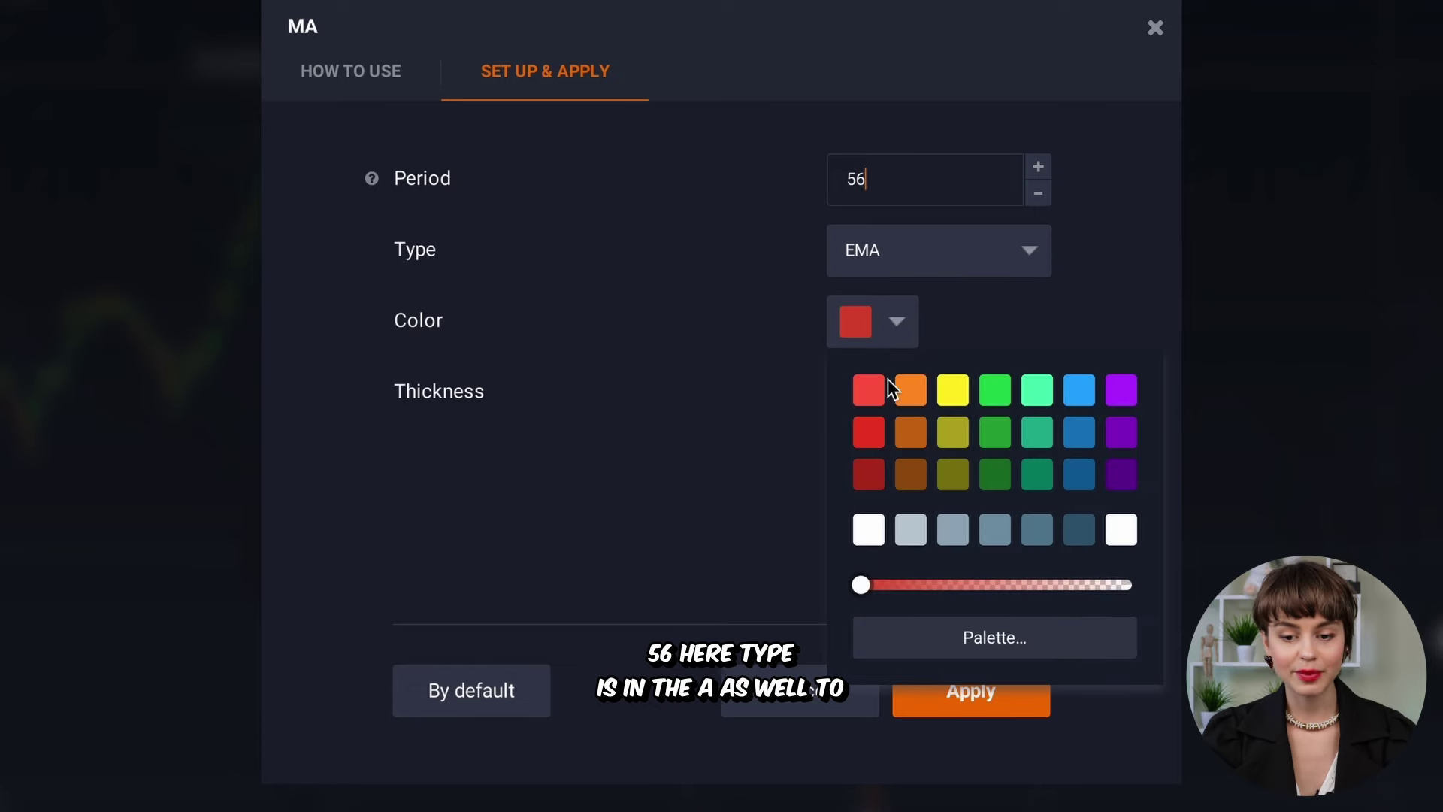
pyautogui.click(868, 475)
pyautogui.click(778, 465)
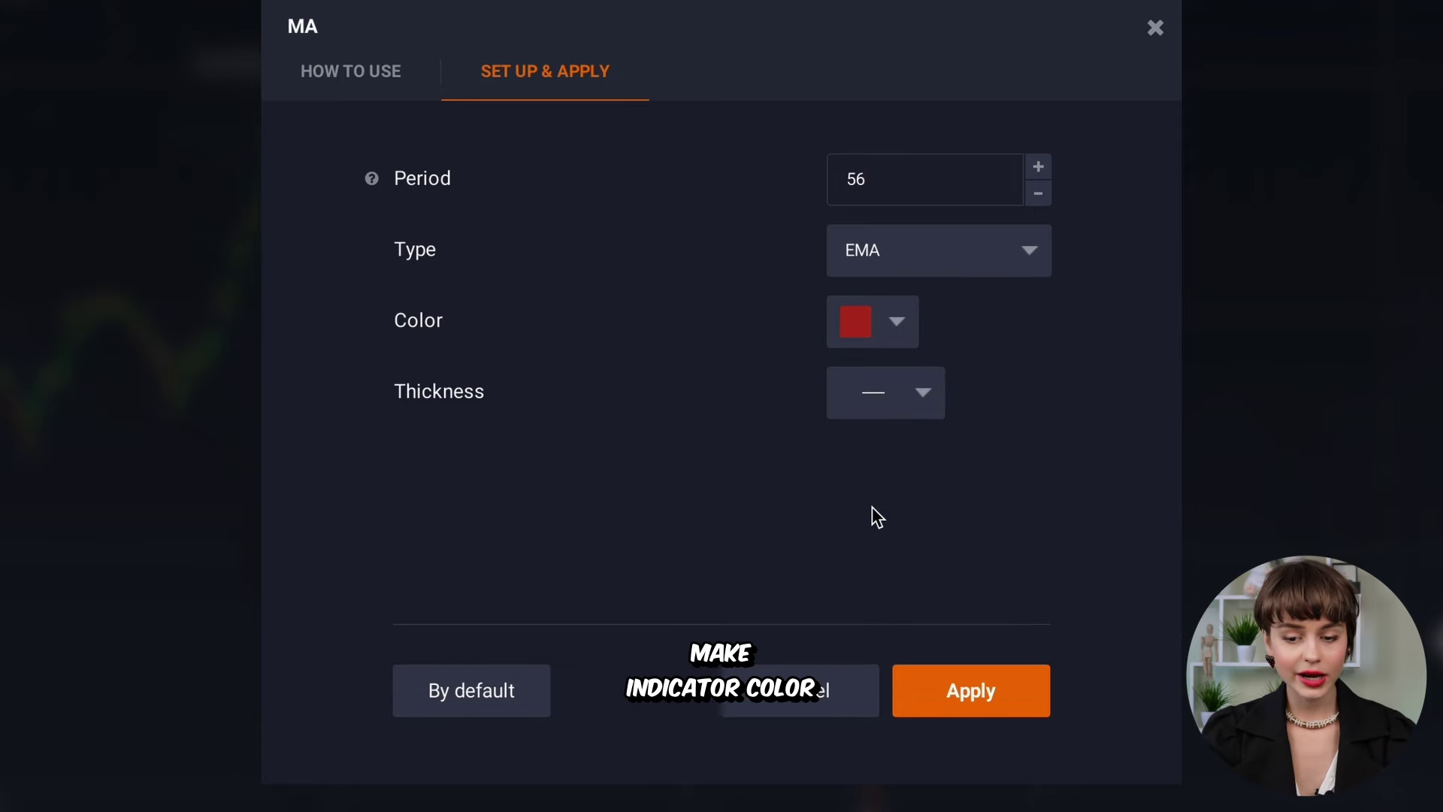
pyautogui.click(921, 393)
pyautogui.click(913, 557)
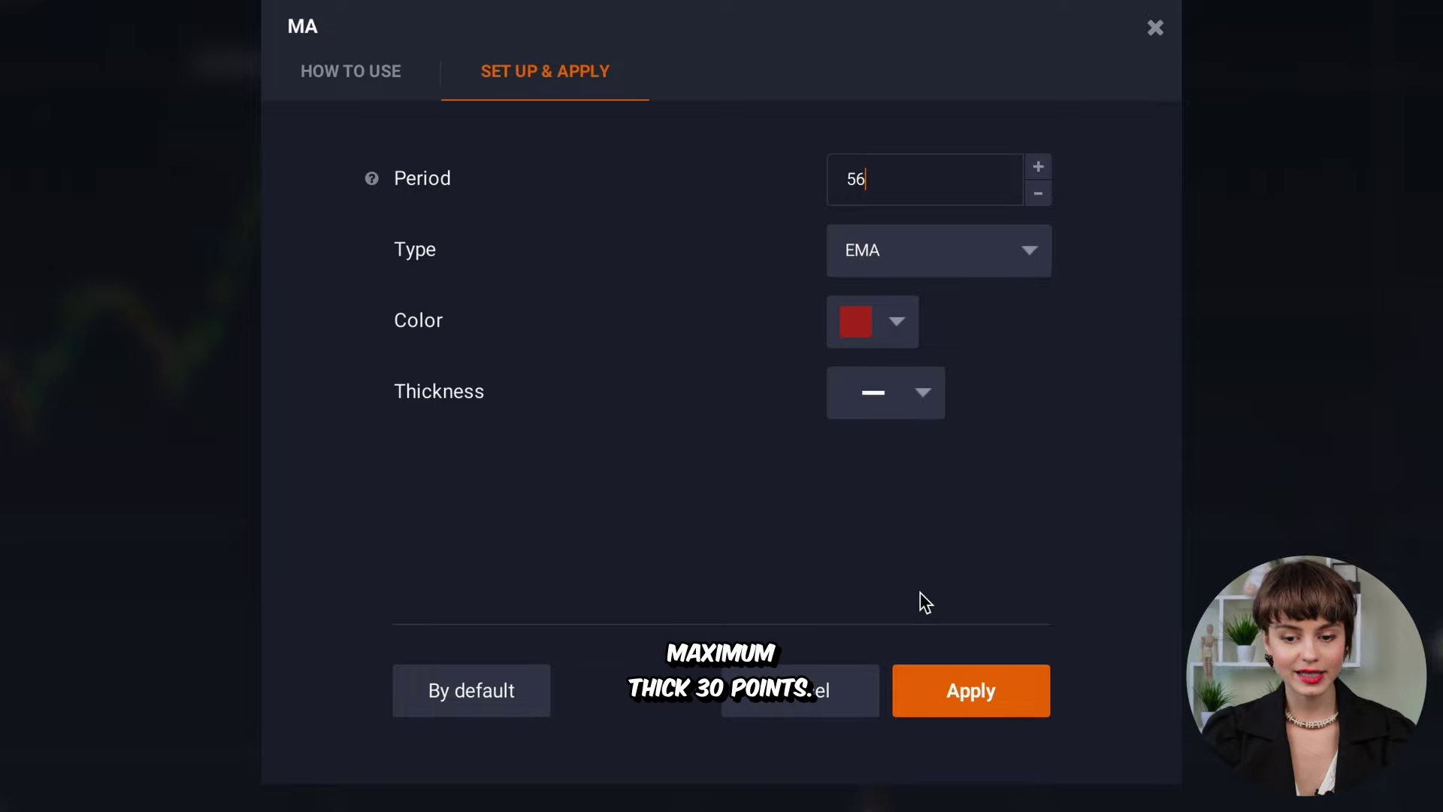
pyautogui.click(970, 699)
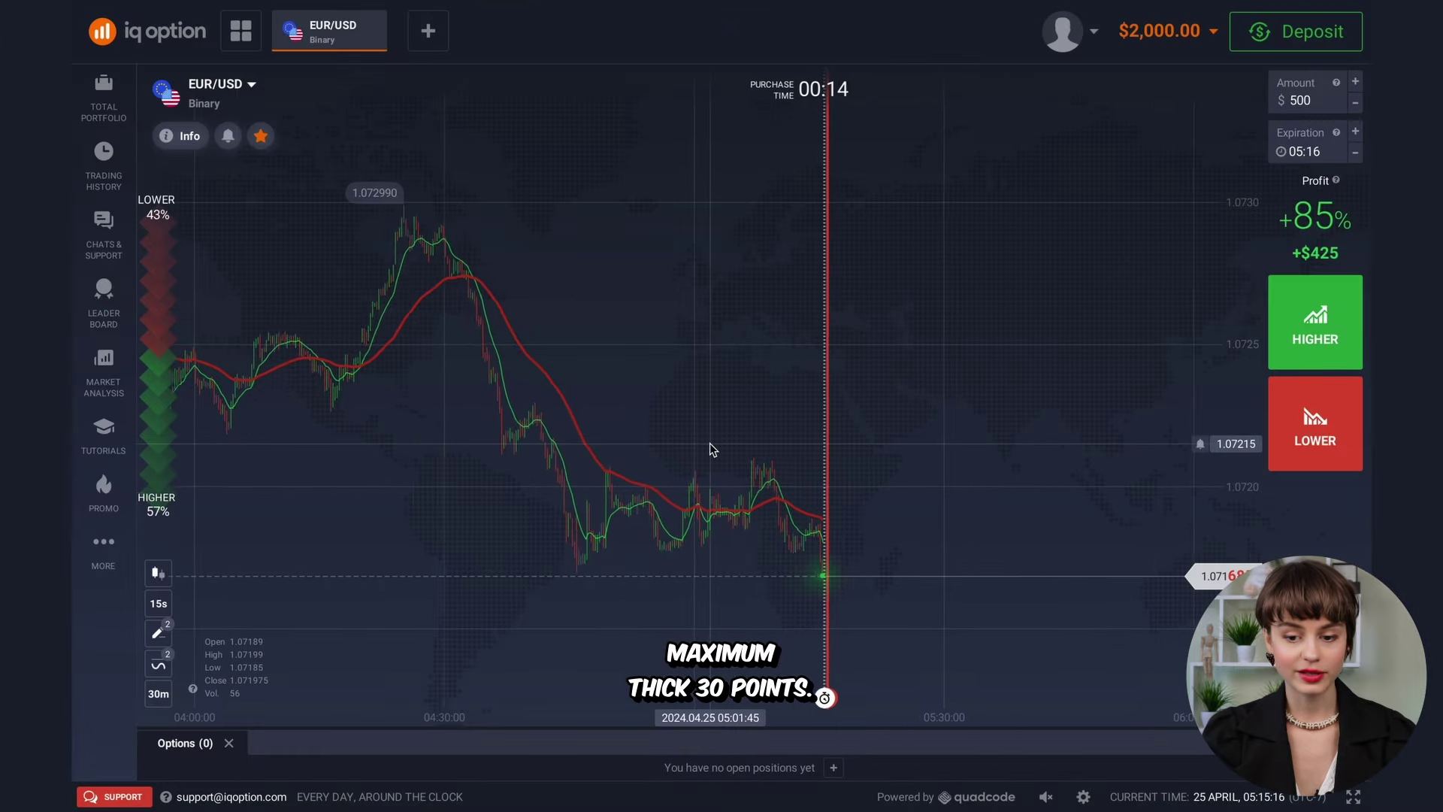
# Set the chart's candle time period to 15 seconds
pyautogui.scroll(2, 709, 443)
pyautogui.click(158, 603)
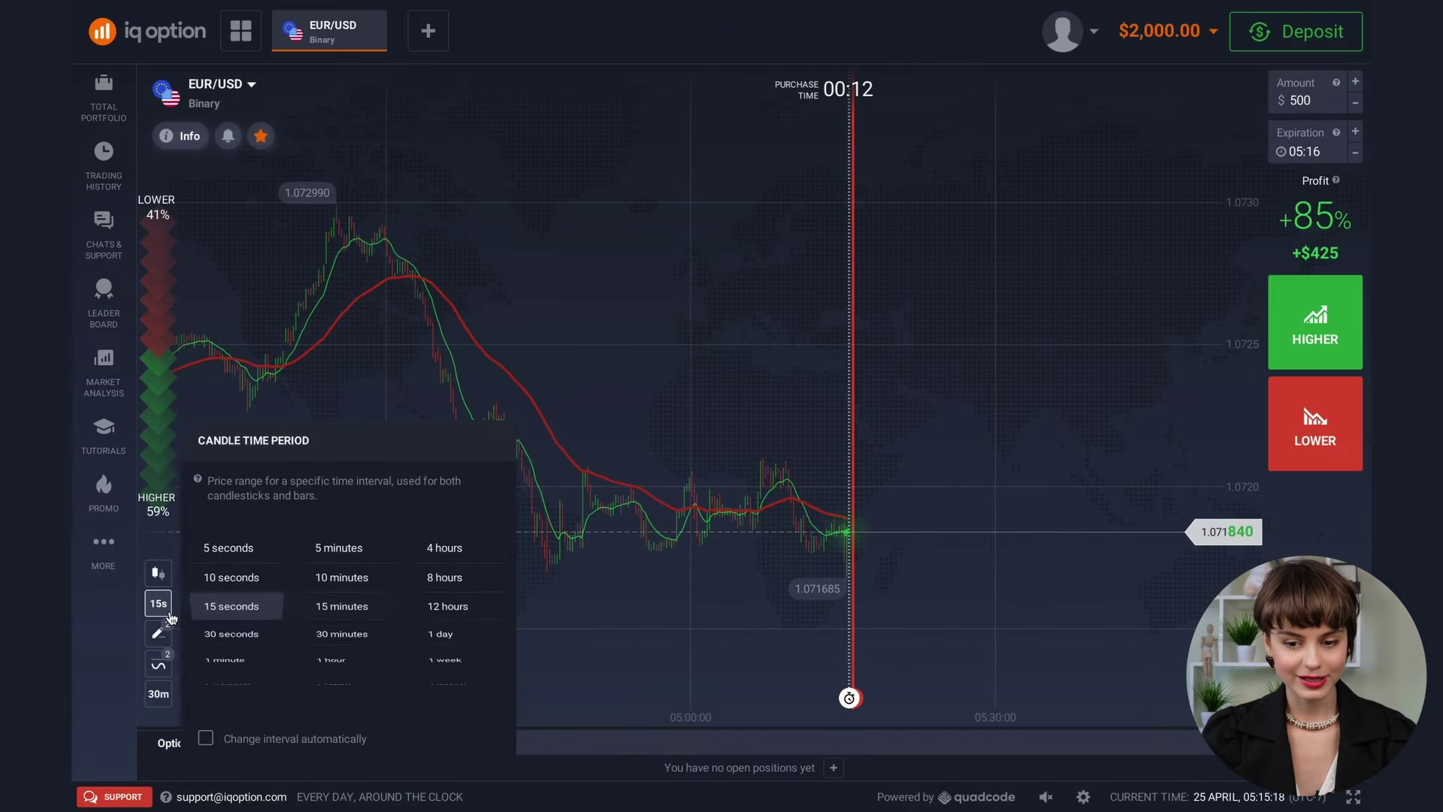
pyautogui.click(242, 611)
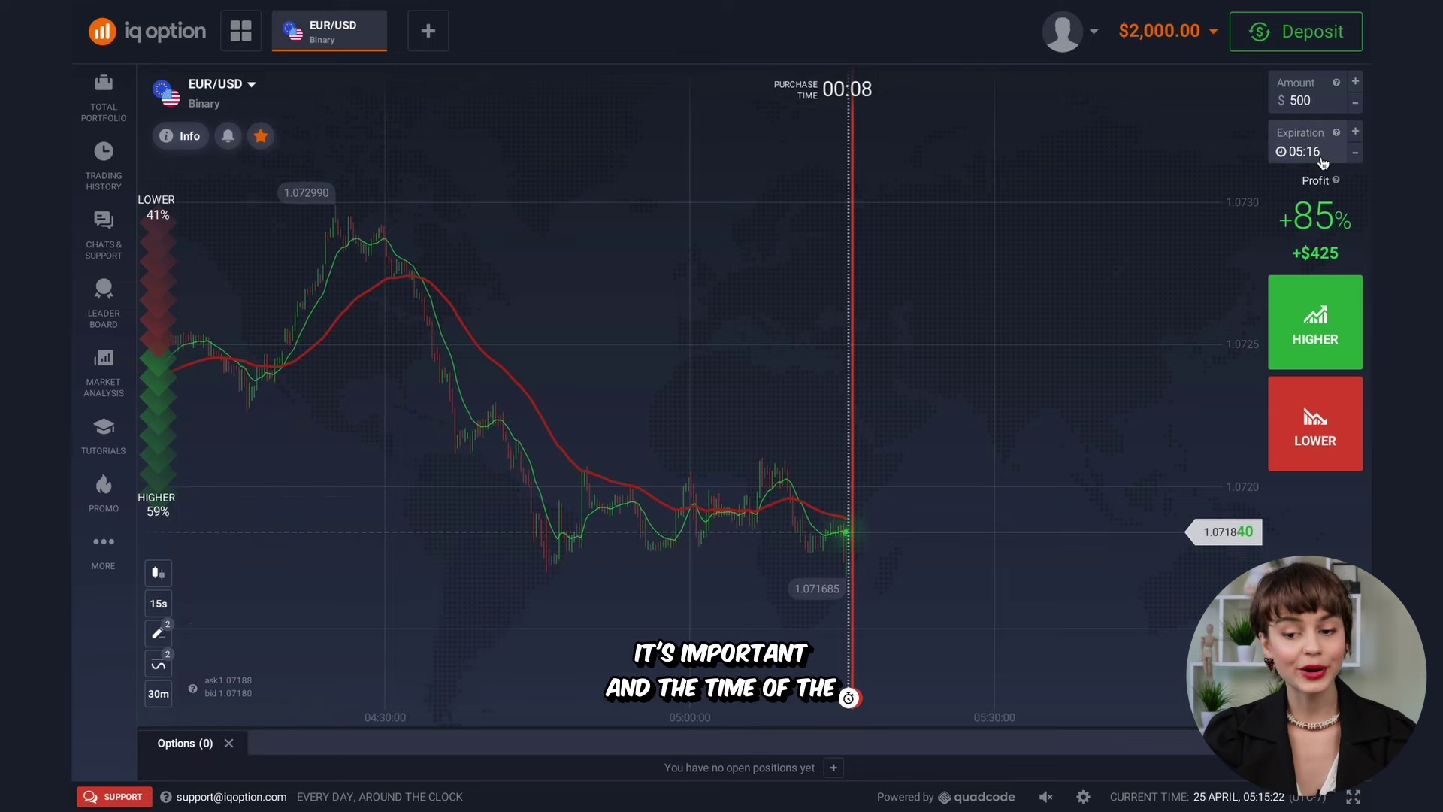
pyautogui.scroll(2, 909, 368)
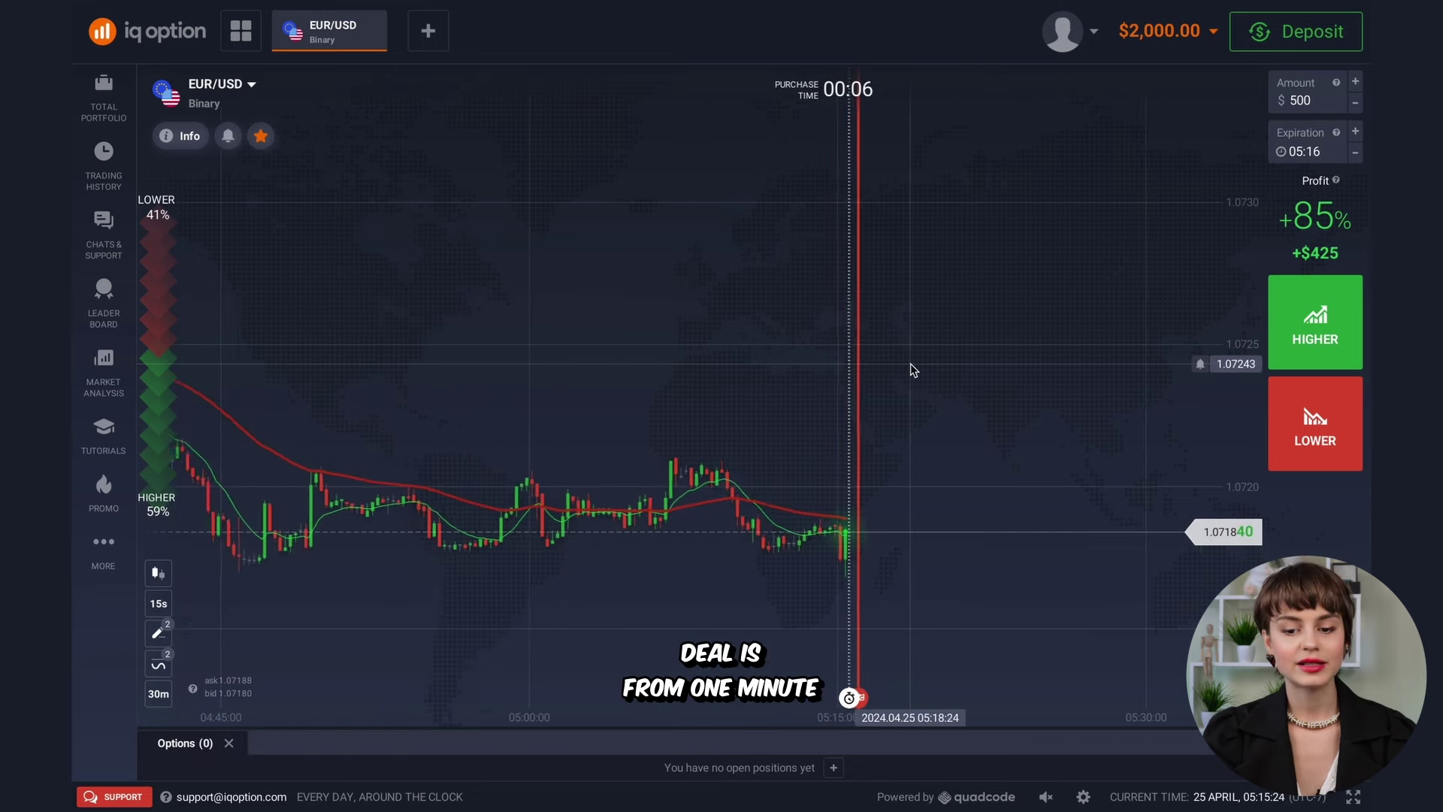
pyautogui.scroll(3, 812, 374)
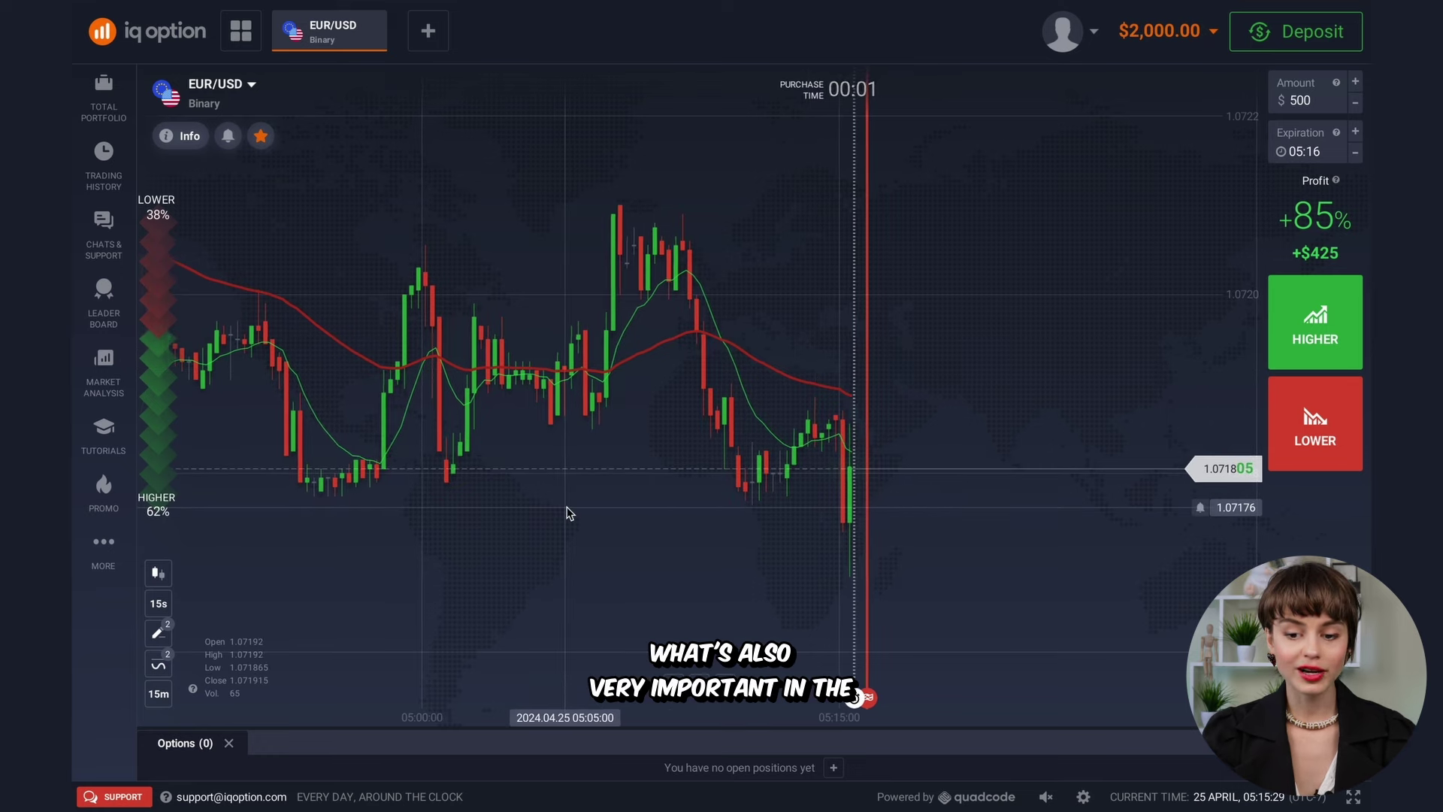
pyautogui.scroll(-2, 568, 513)
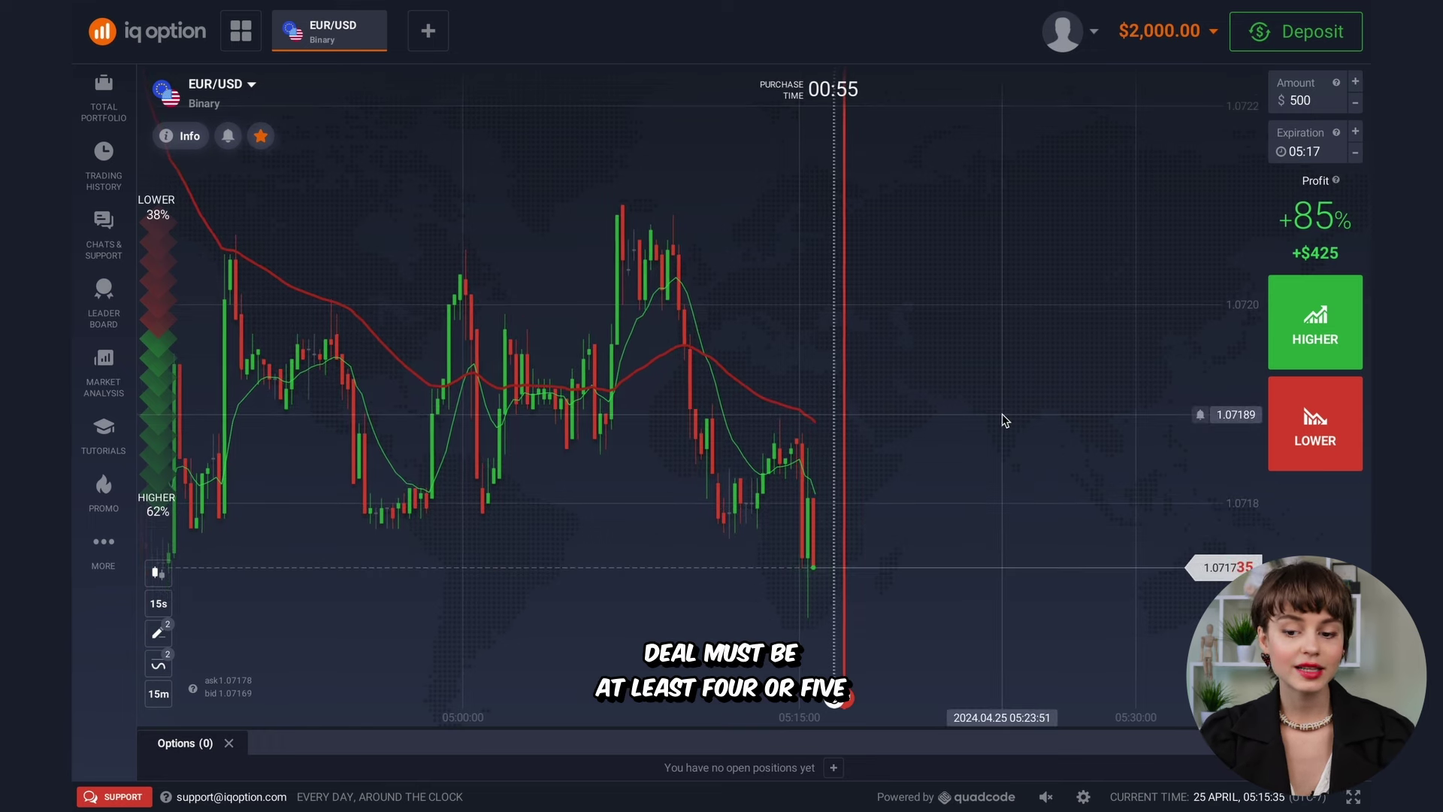
pyautogui.click(159, 603)
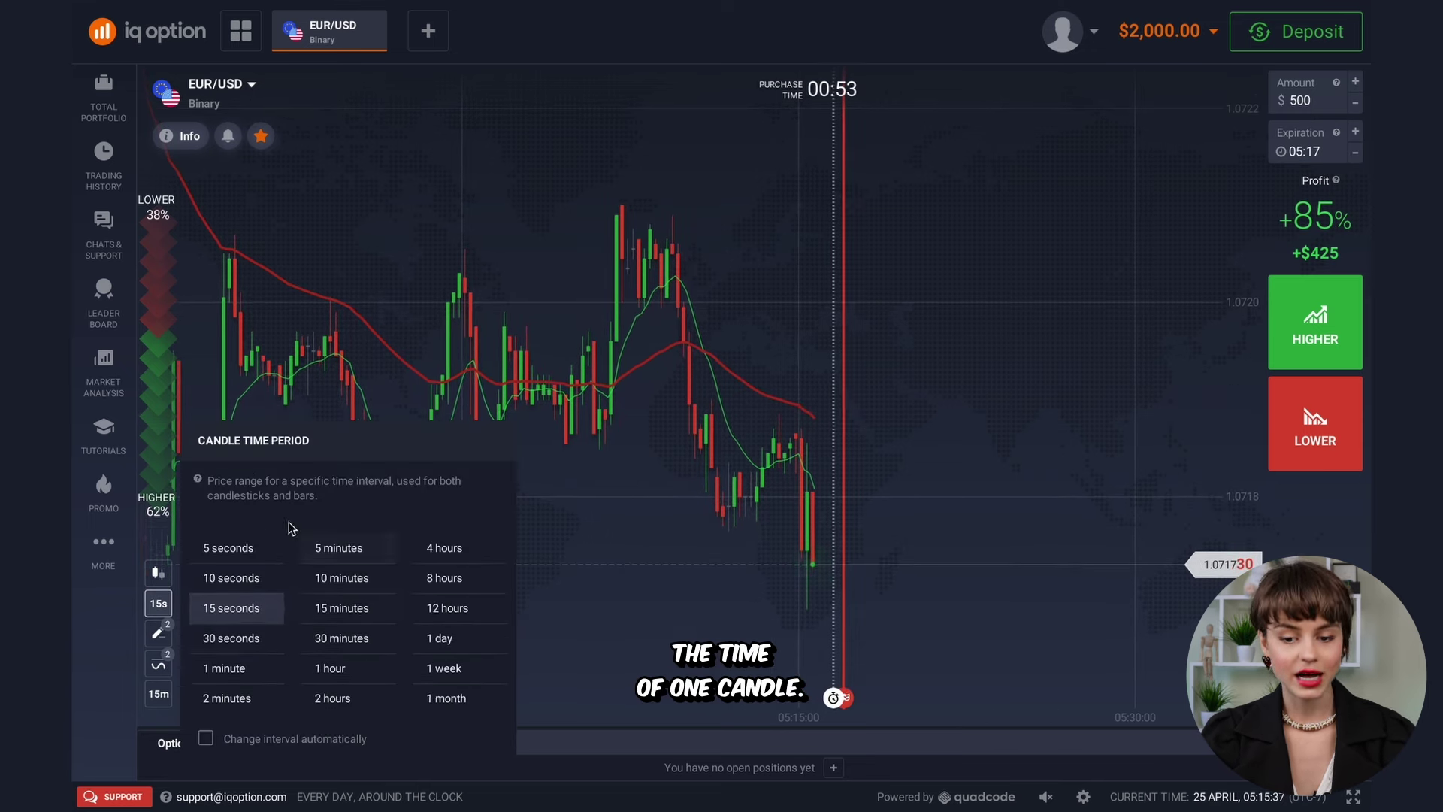
pyautogui.click(233, 607)
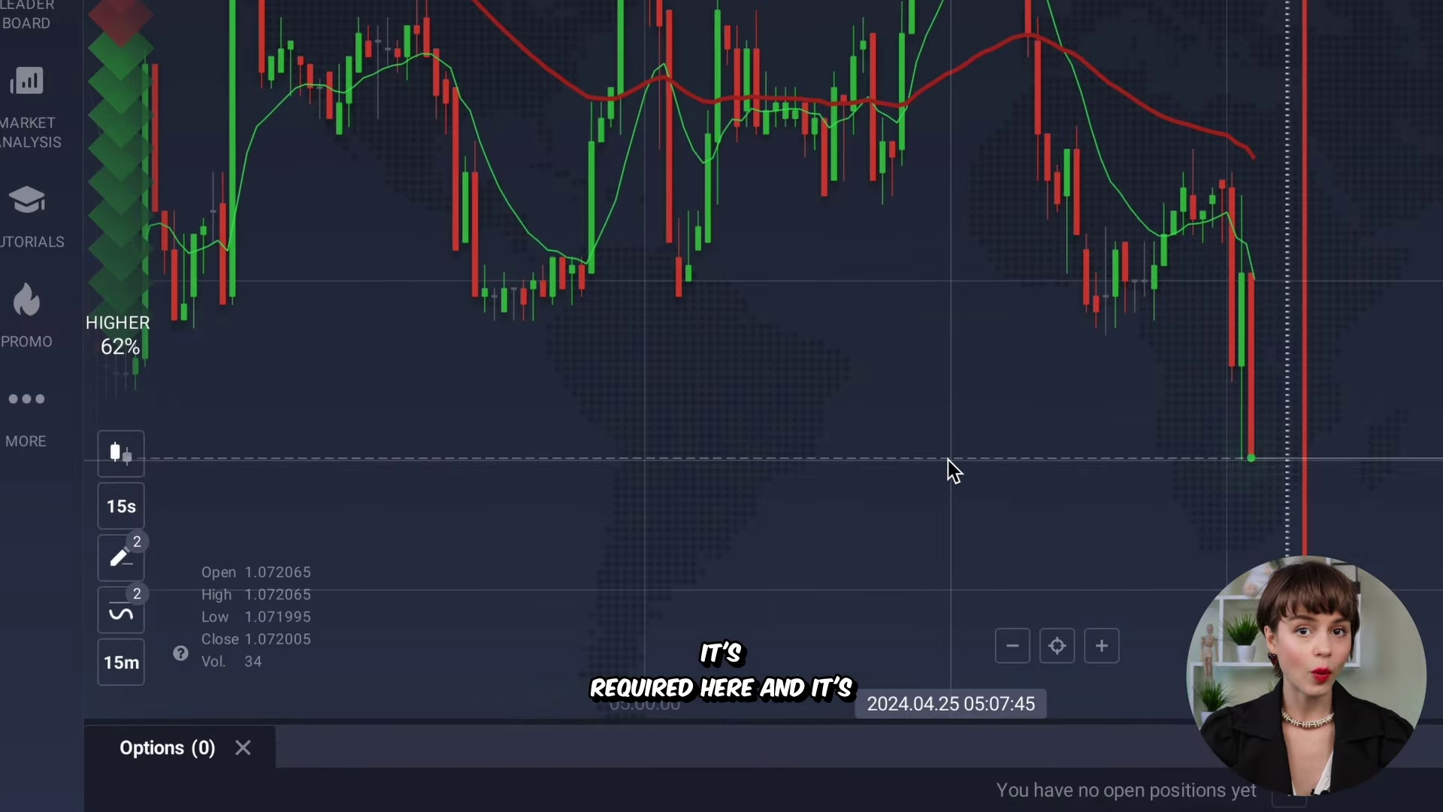
pyautogui.scroll(-3, 948, 460)
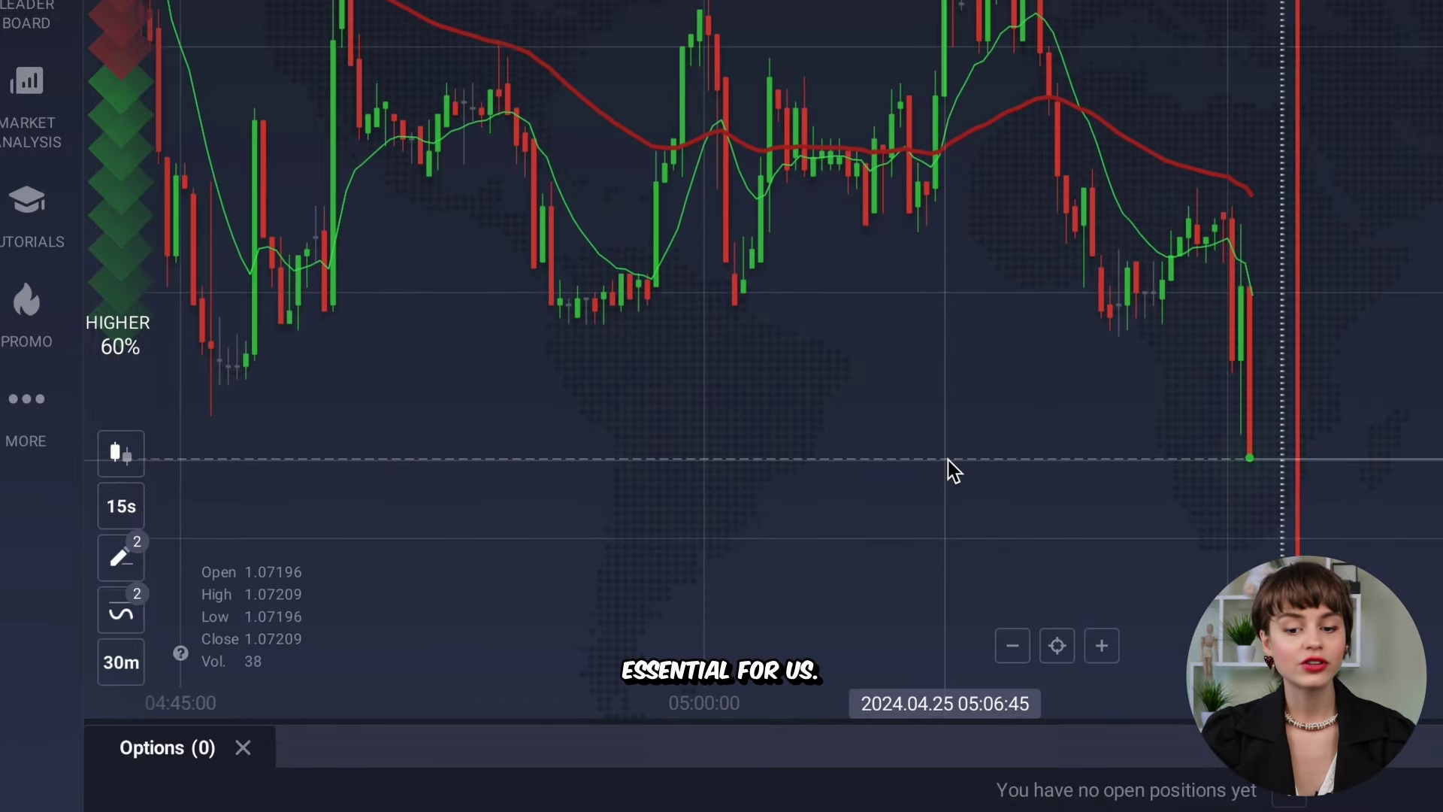
# List the added indicators and start saving both moving averages as an indicator template
pyautogui.click(121, 612)
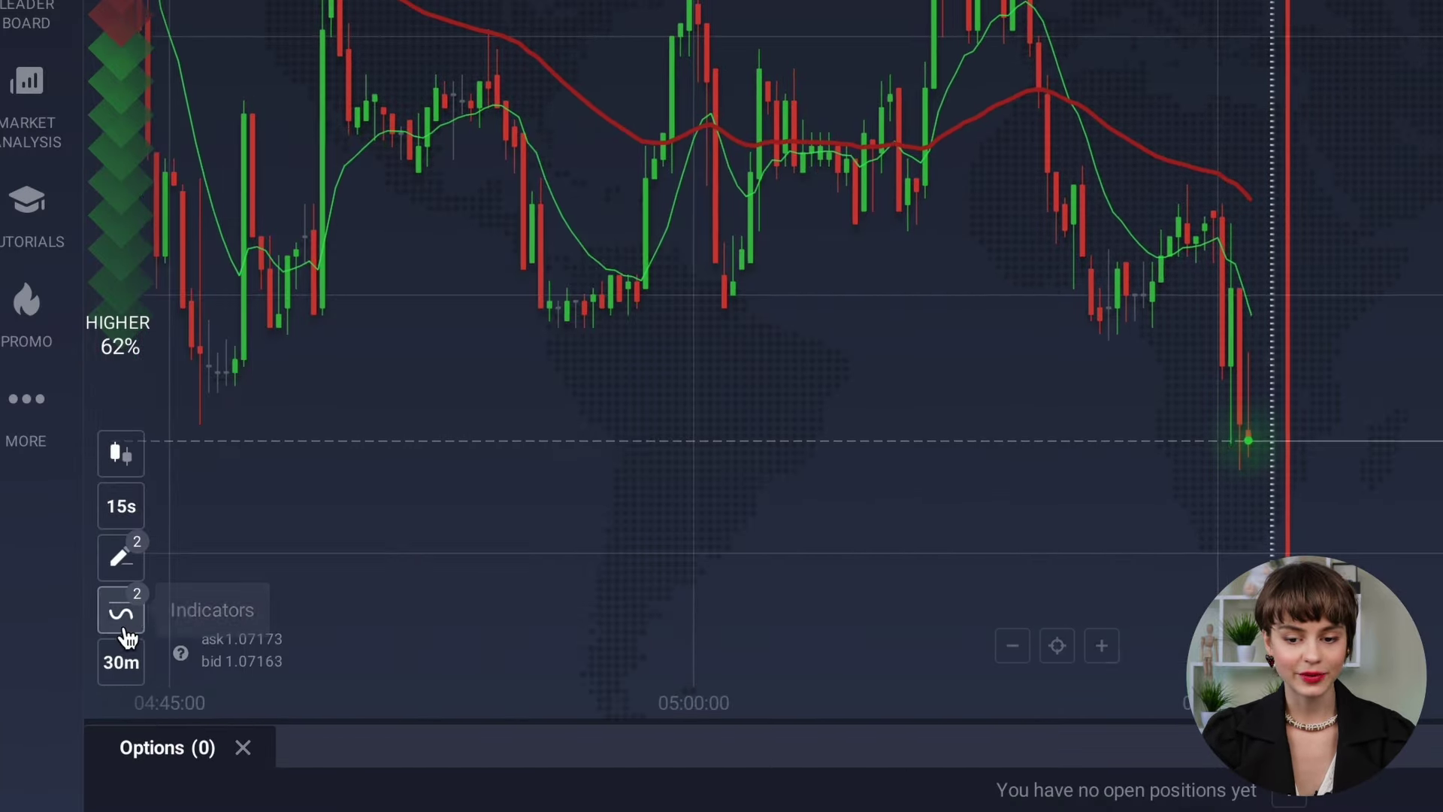
pyautogui.click(121, 613)
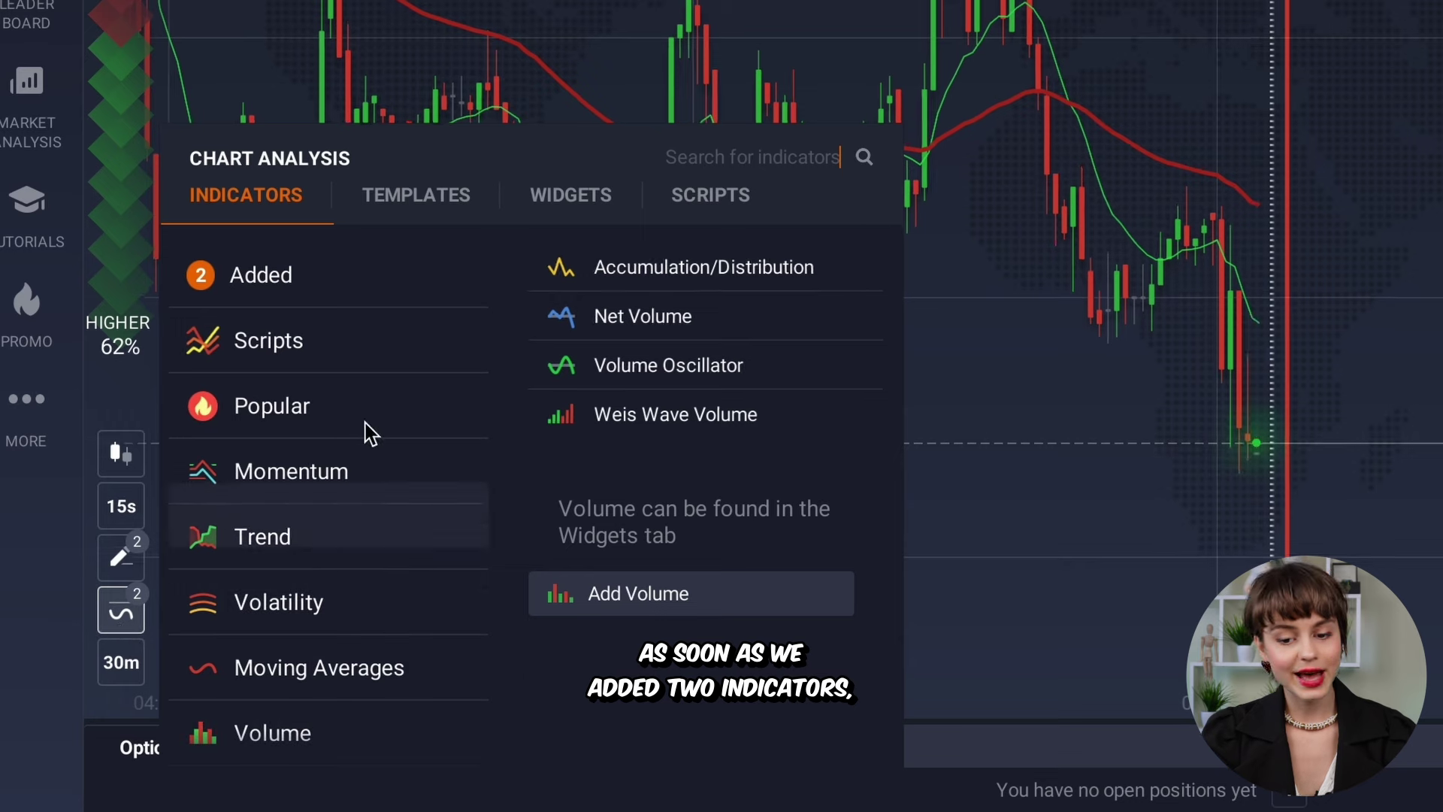
pyautogui.click(427, 295)
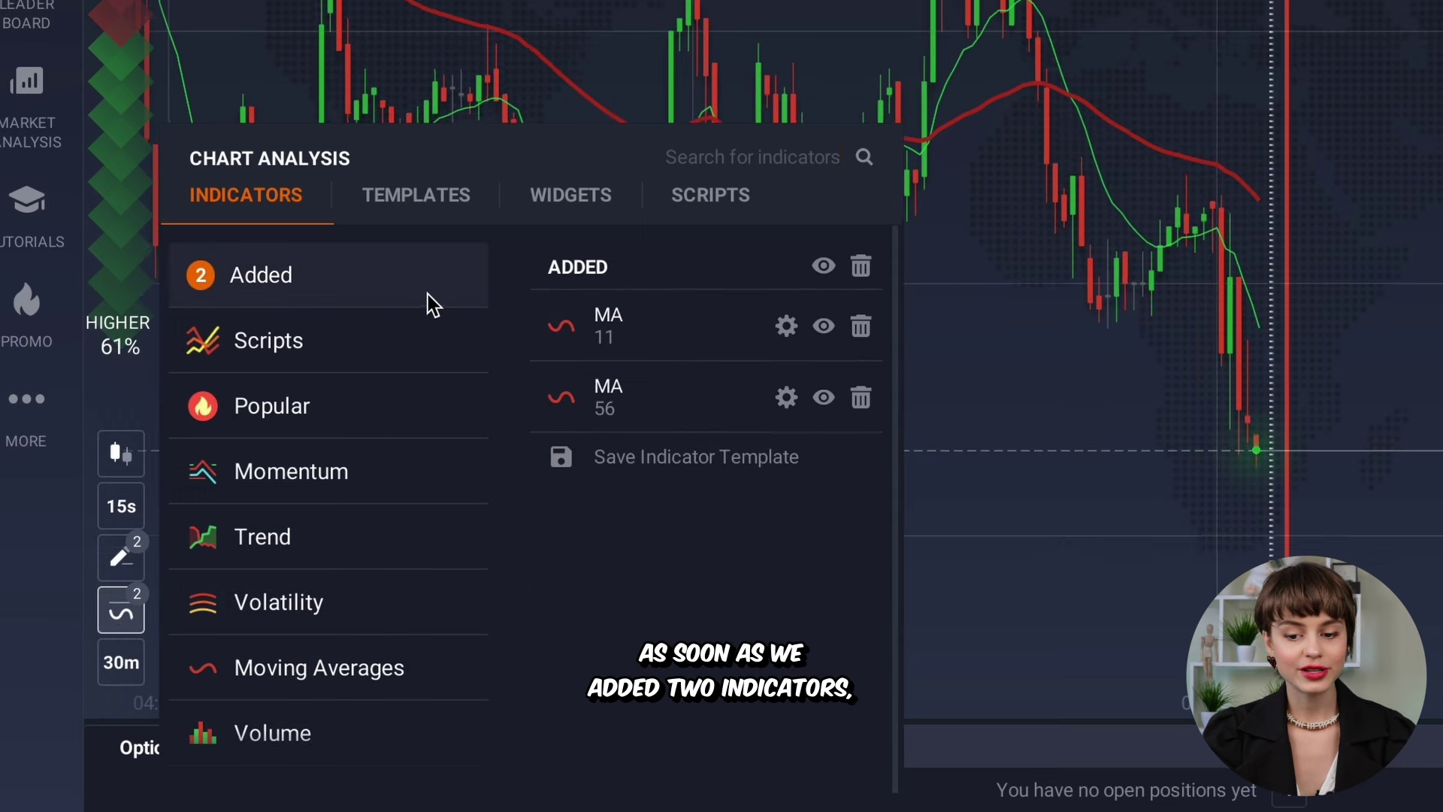
pyautogui.click(666, 461)
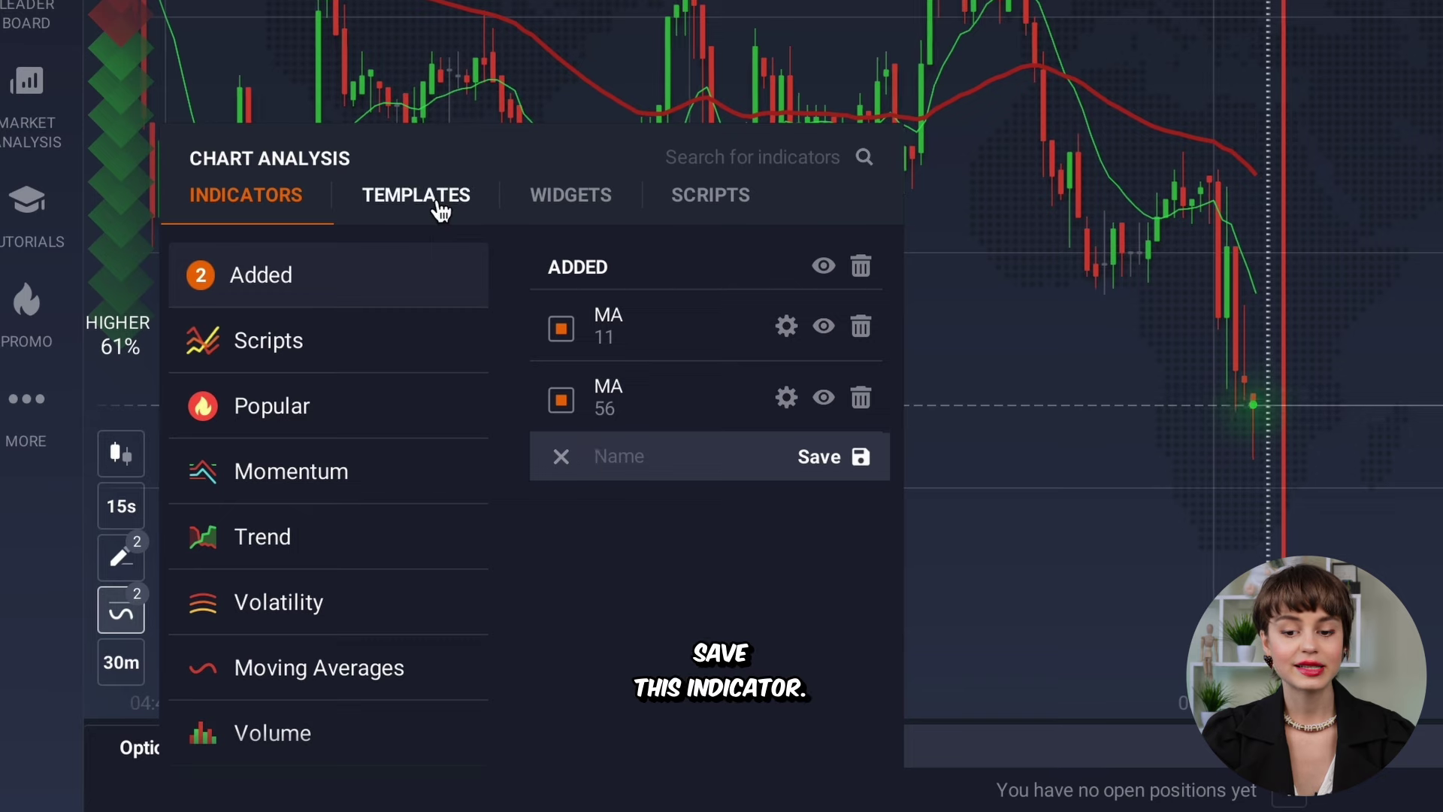
# Remove all indicators from the chart and restore the moving averages by applying the saved template 11/56 ma
pyautogui.click(862, 268)
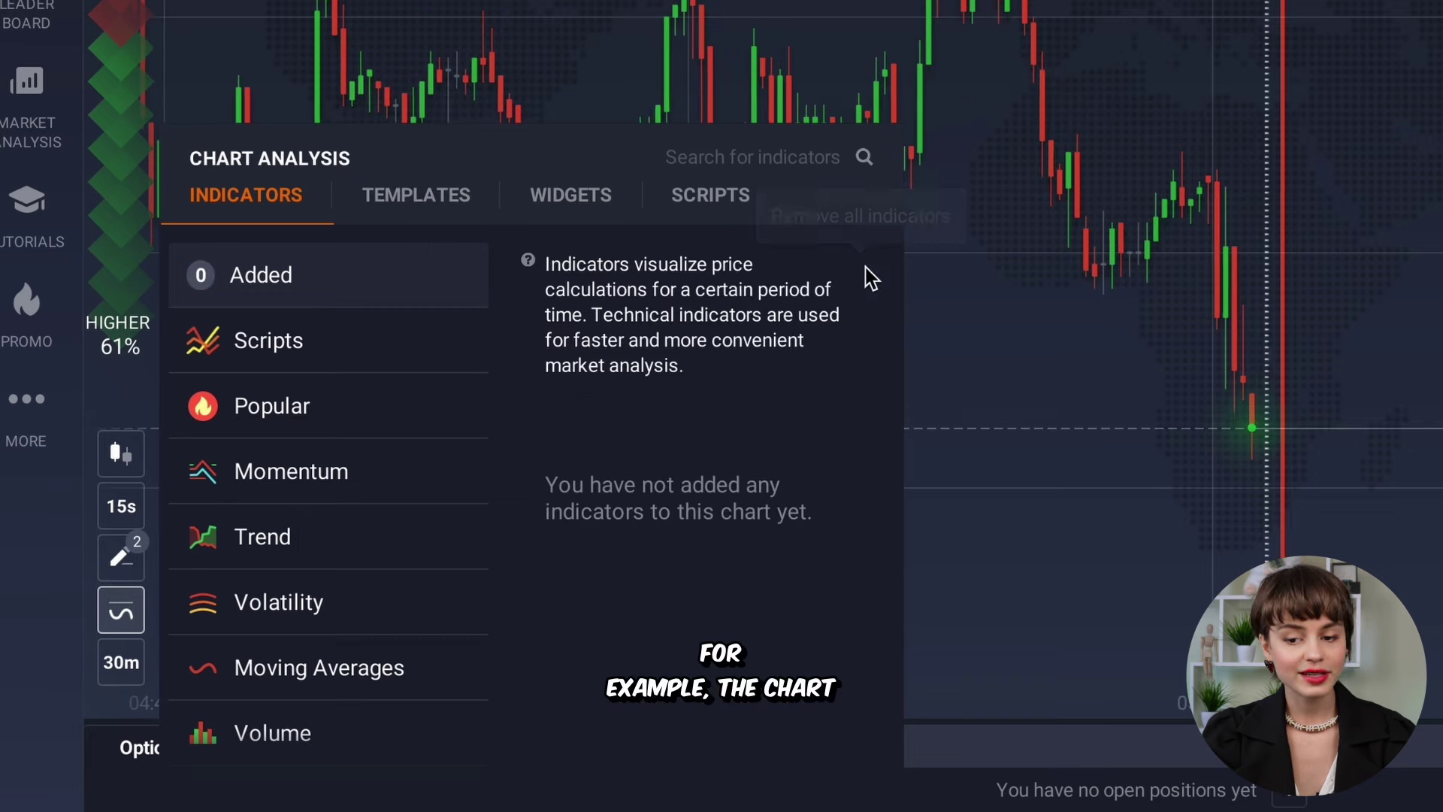
pyautogui.click(1073, 228)
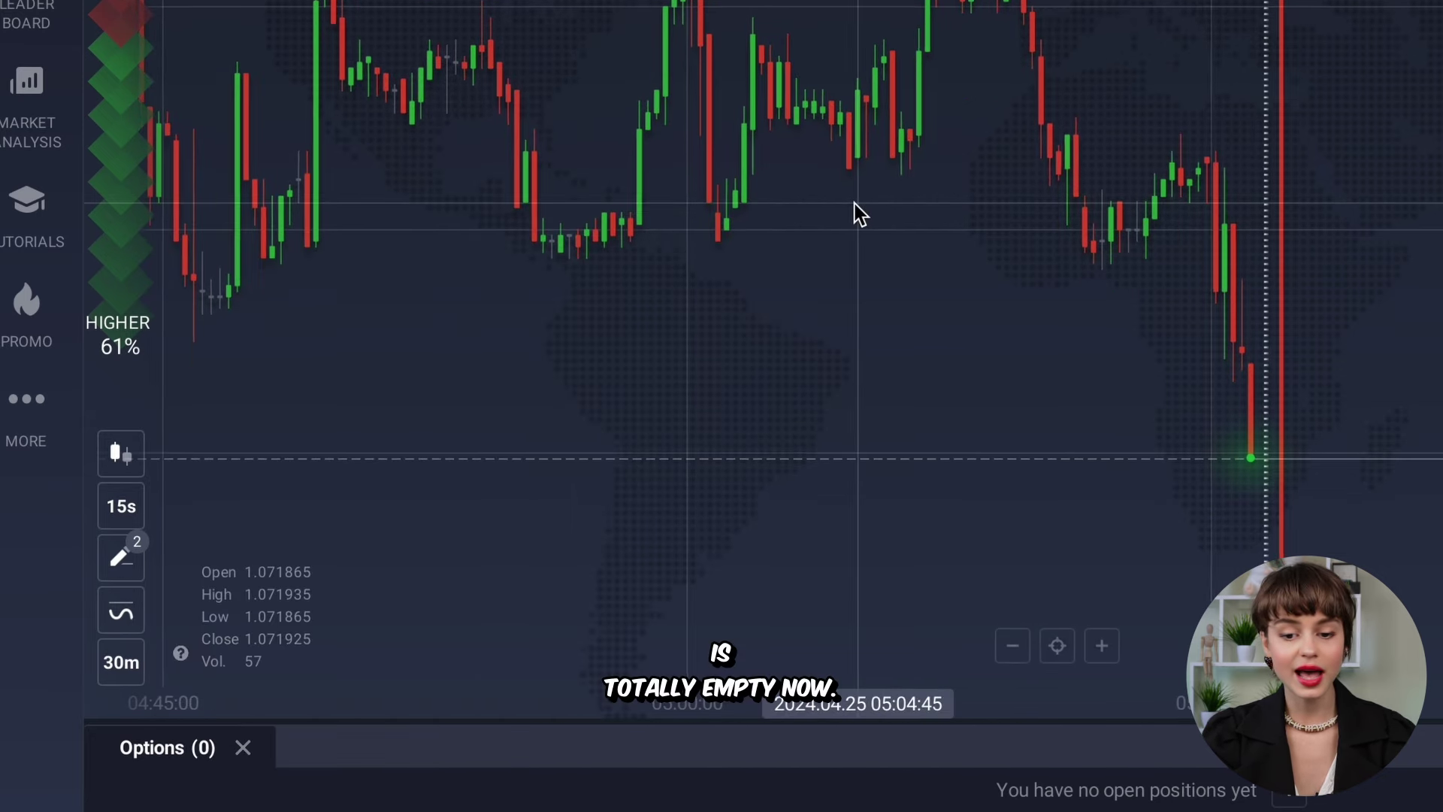
pyautogui.click(132, 614)
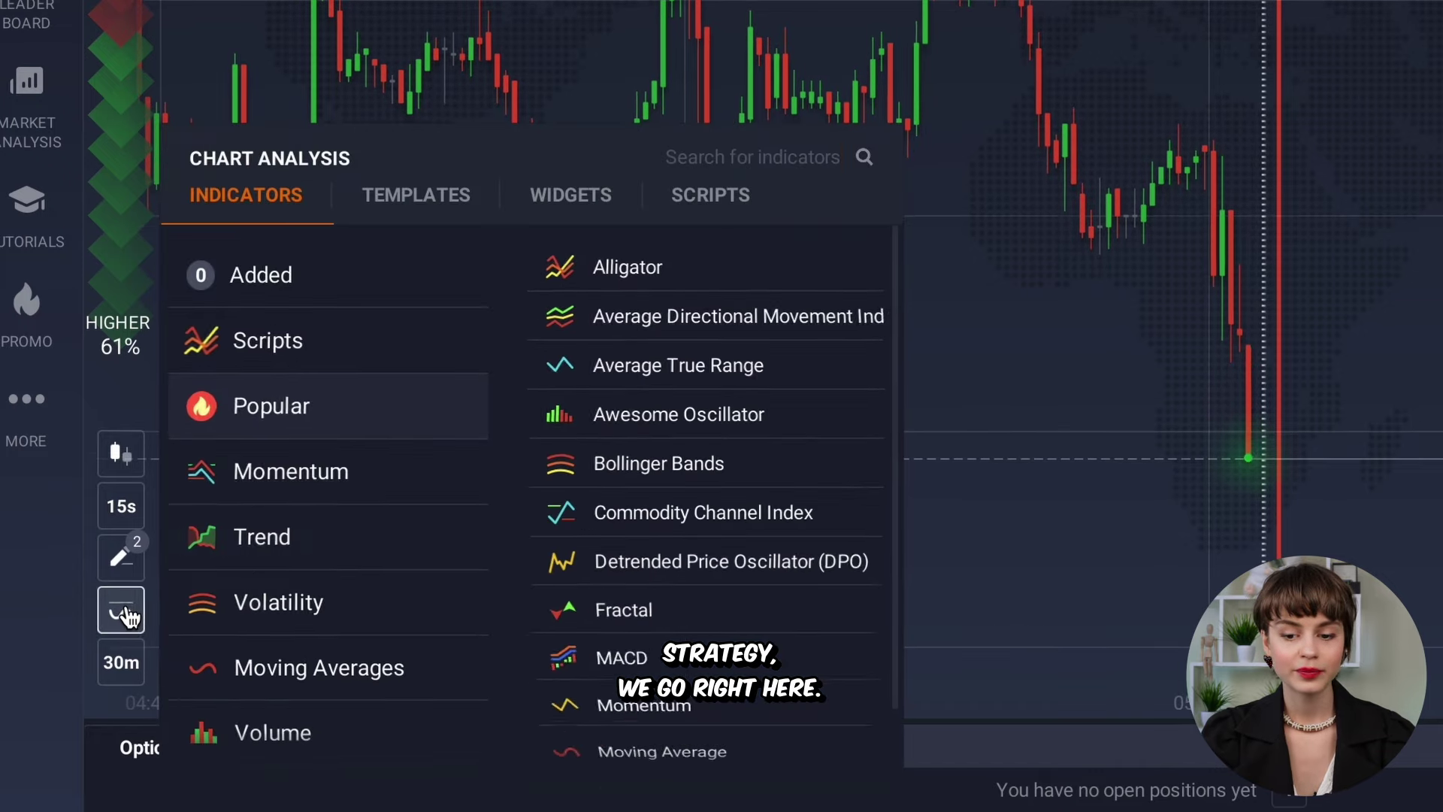
pyautogui.click(448, 200)
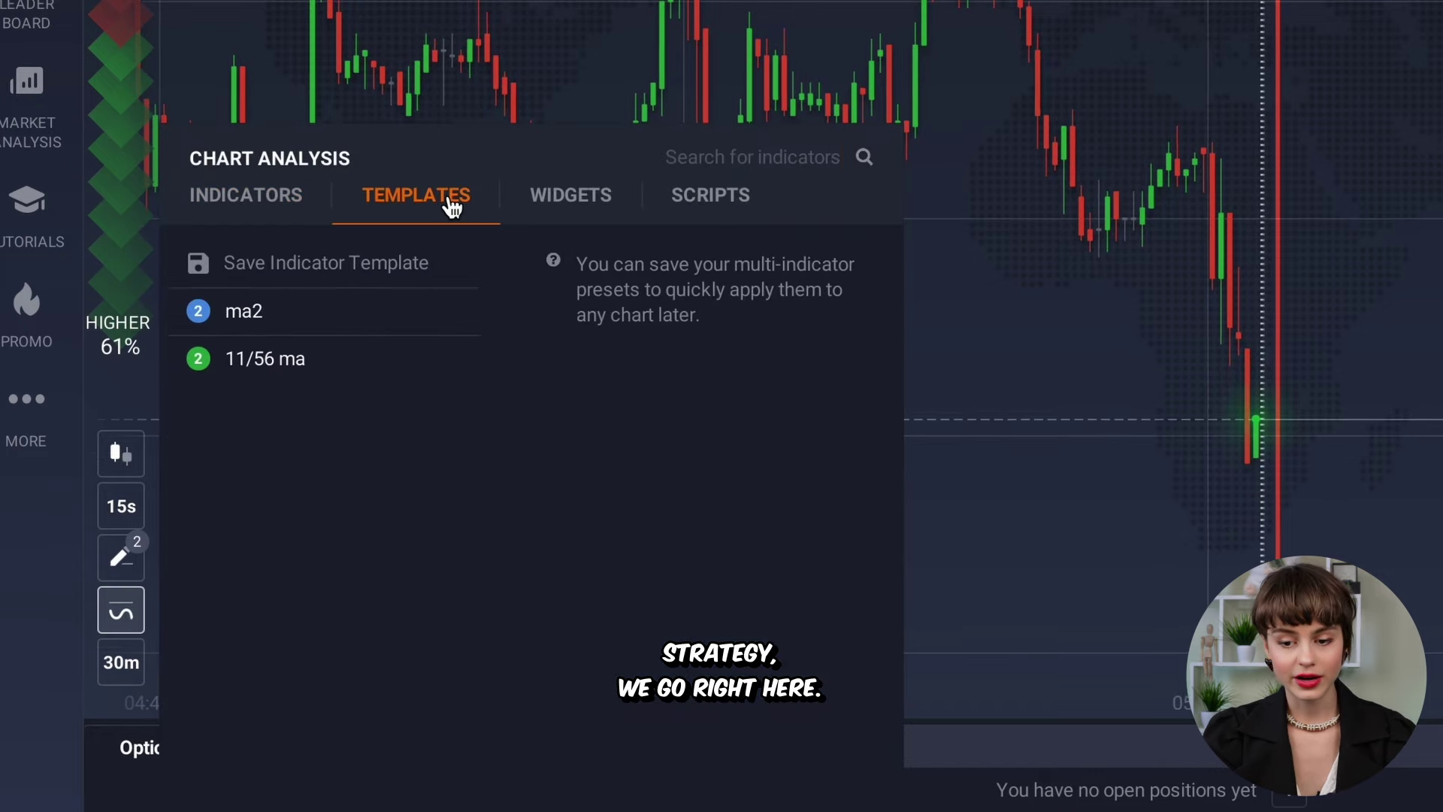
pyautogui.click(302, 376)
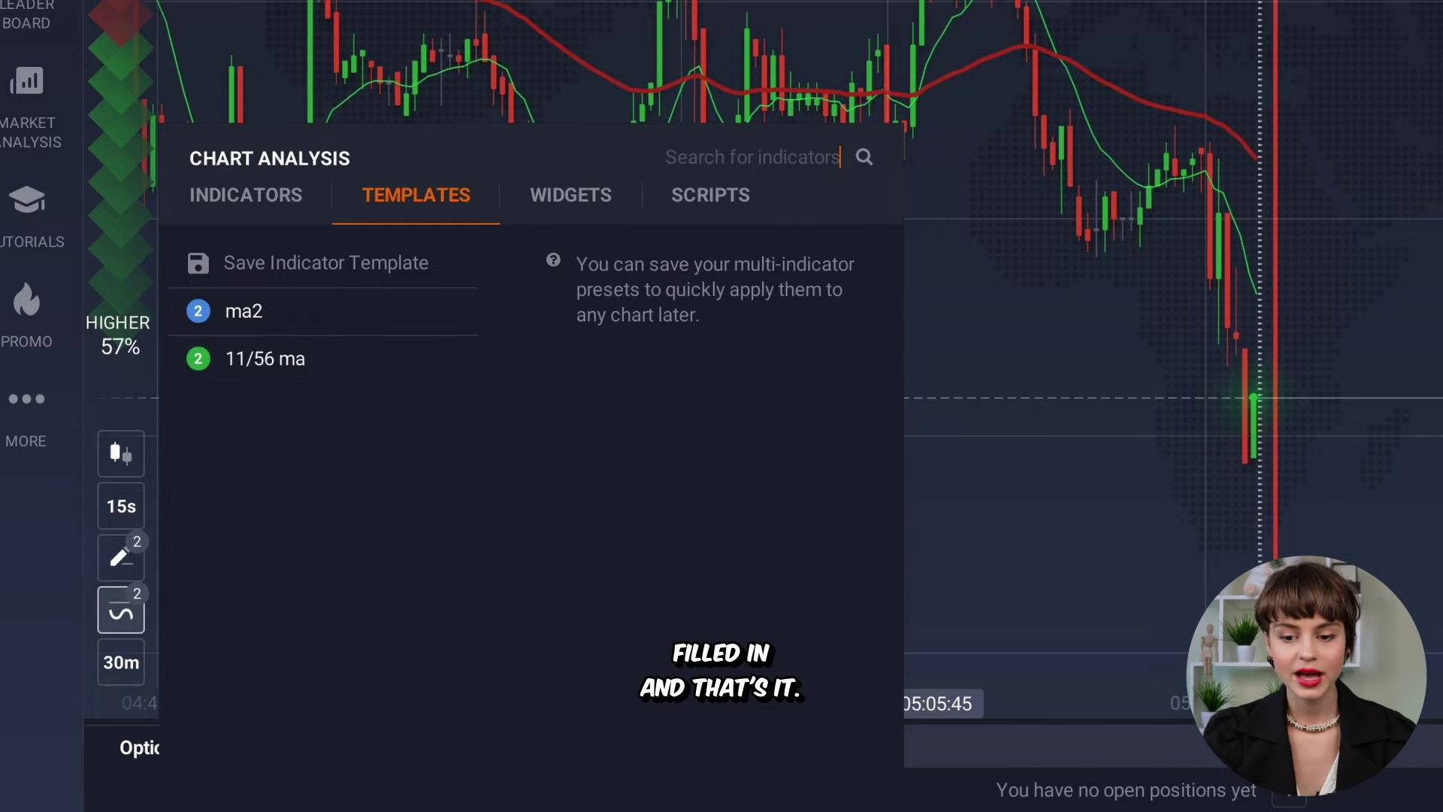
pyautogui.press('Escape')
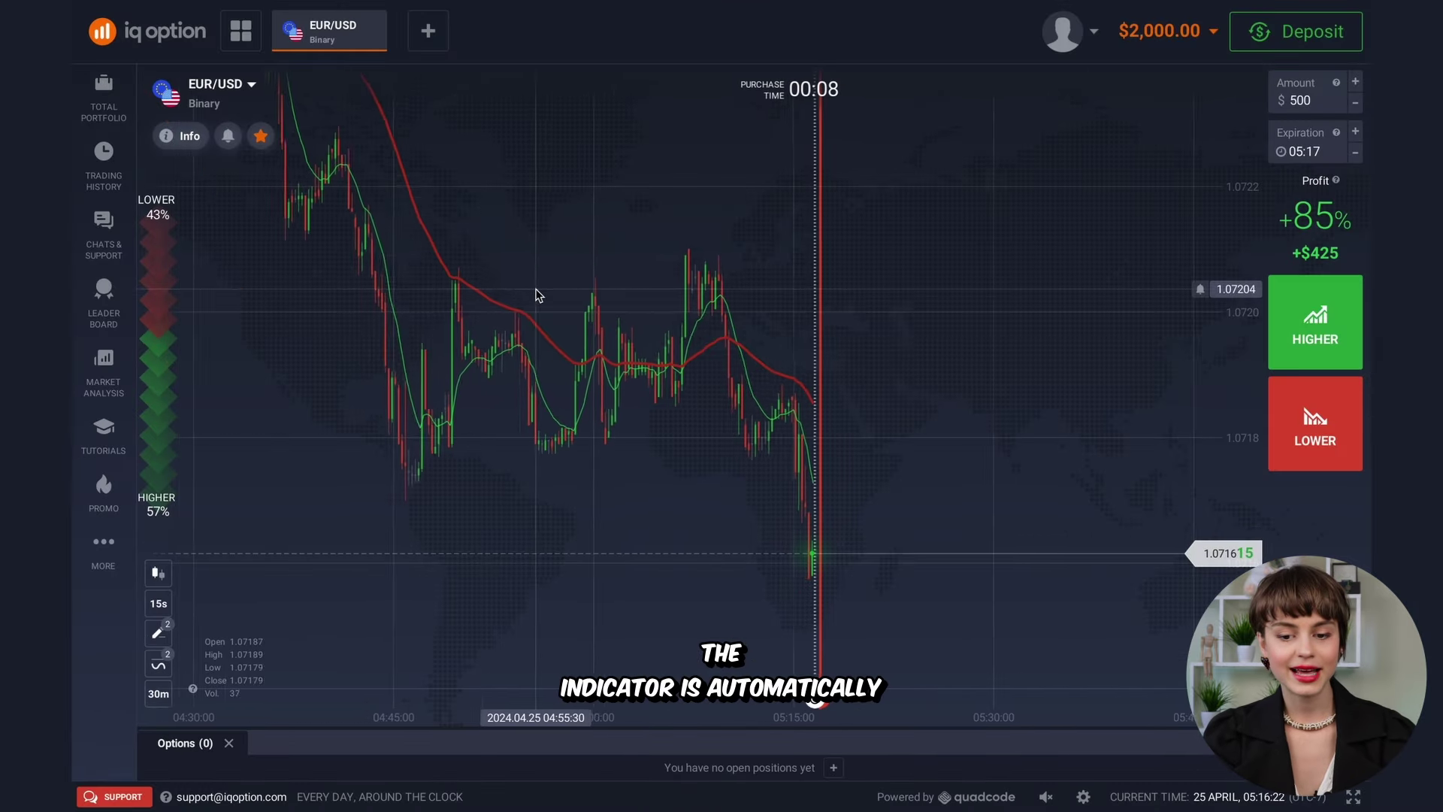
# Examine the EUR/USD chart with both moving averages over wider and narrower time ranges, and capture a screenshot region of it
pyautogui.scroll(-3, 535, 295)
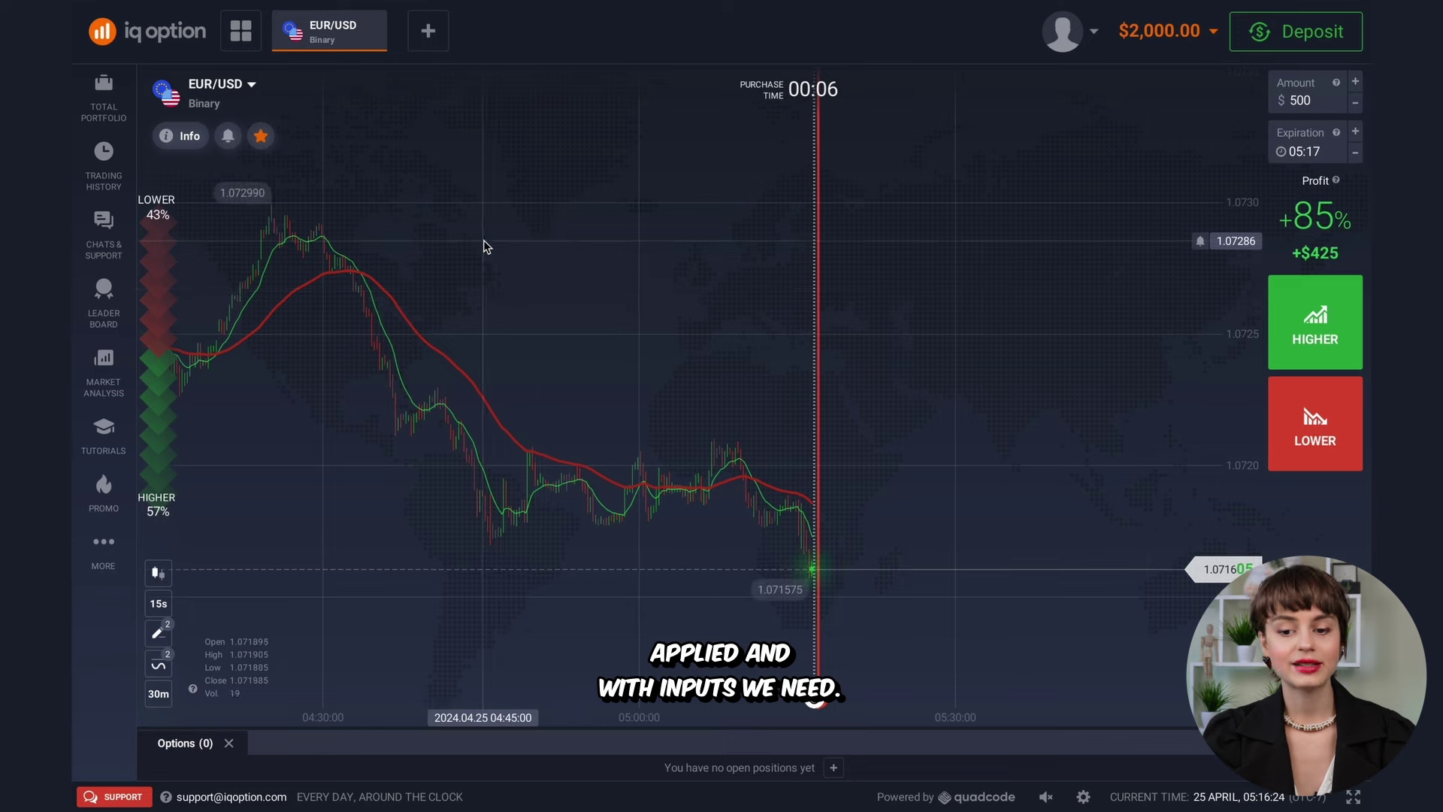
pyautogui.scroll(3, 715, 245)
pyautogui.scroll(-3, 726, 252)
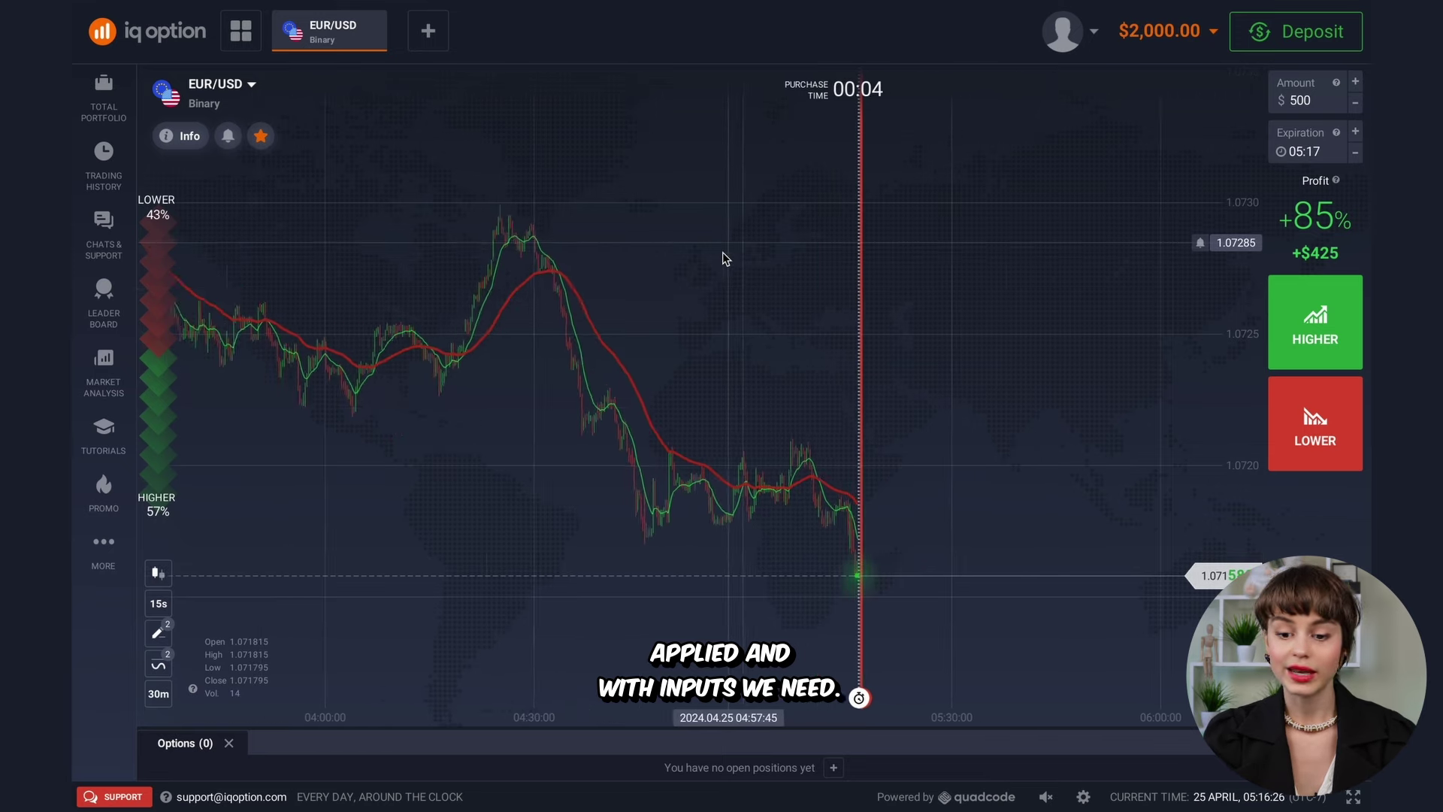
pyautogui.scroll(1, 557, 412)
pyautogui.scroll(2, 557, 412)
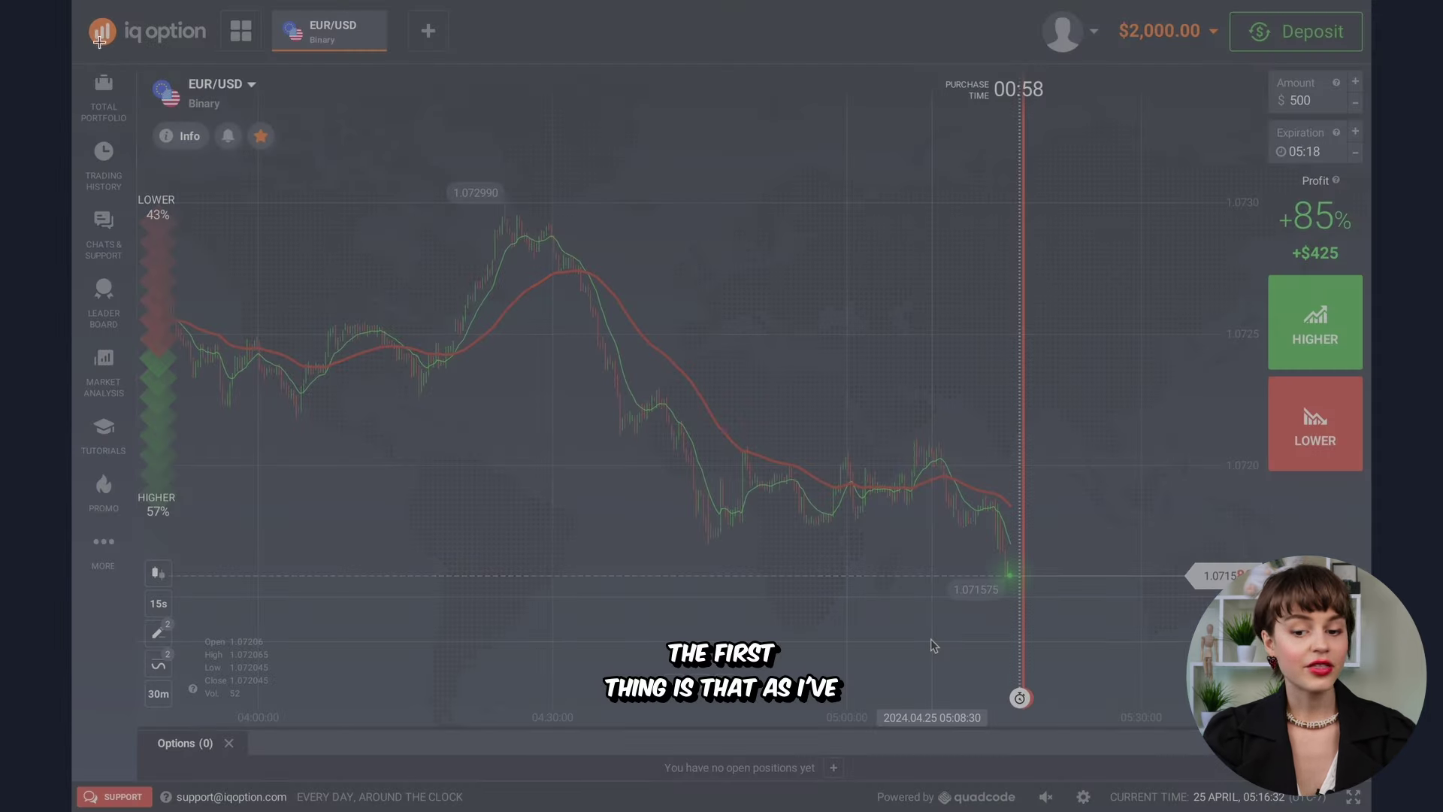
pyautogui.moveTo(98, 41); pyautogui.dragTo(1217, 726)
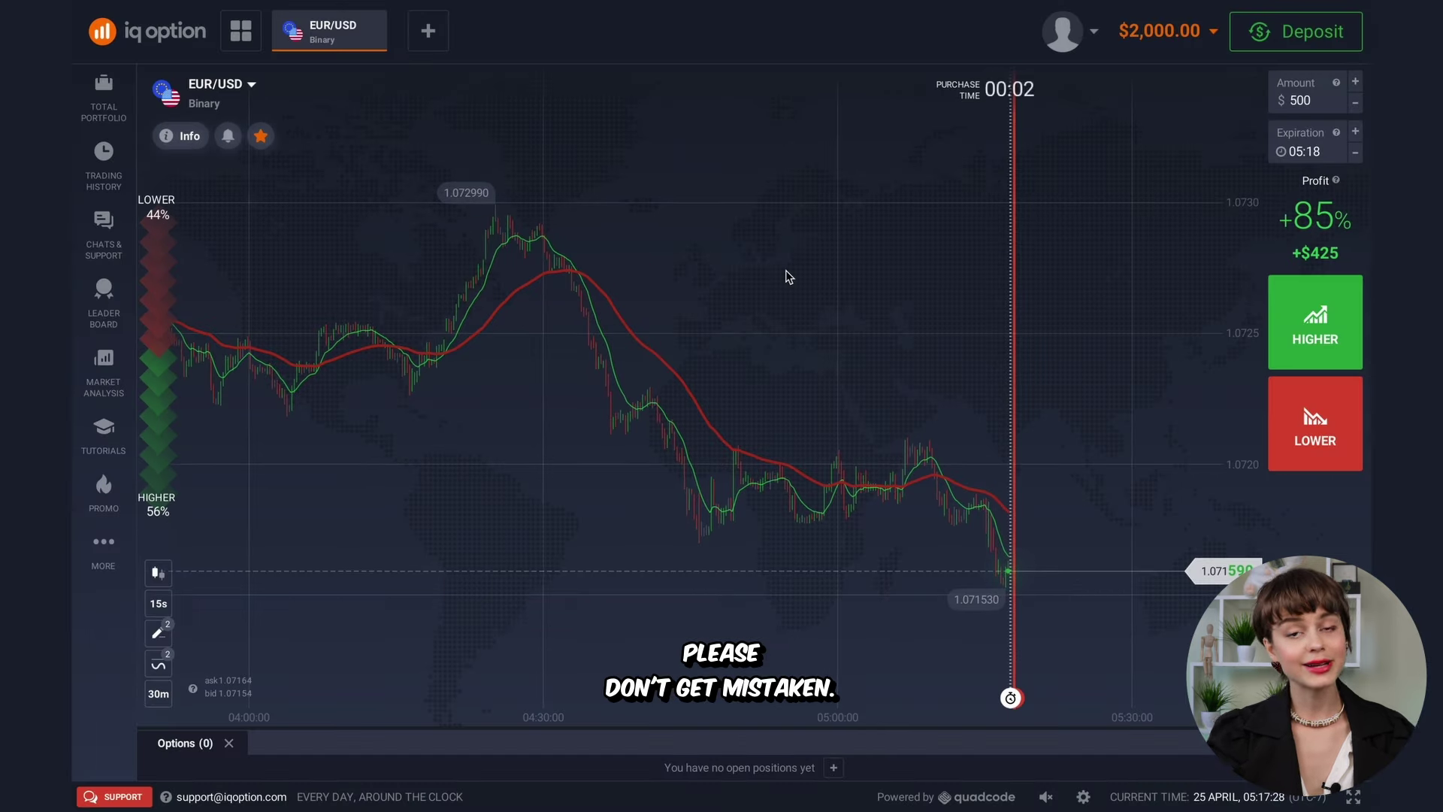
# Switch the asset to the EUR/JPY binary option, inspect its moving averages, and capture a screenshot region of the chart
pyautogui.click(248, 86)
pyautogui.click(472, 225)
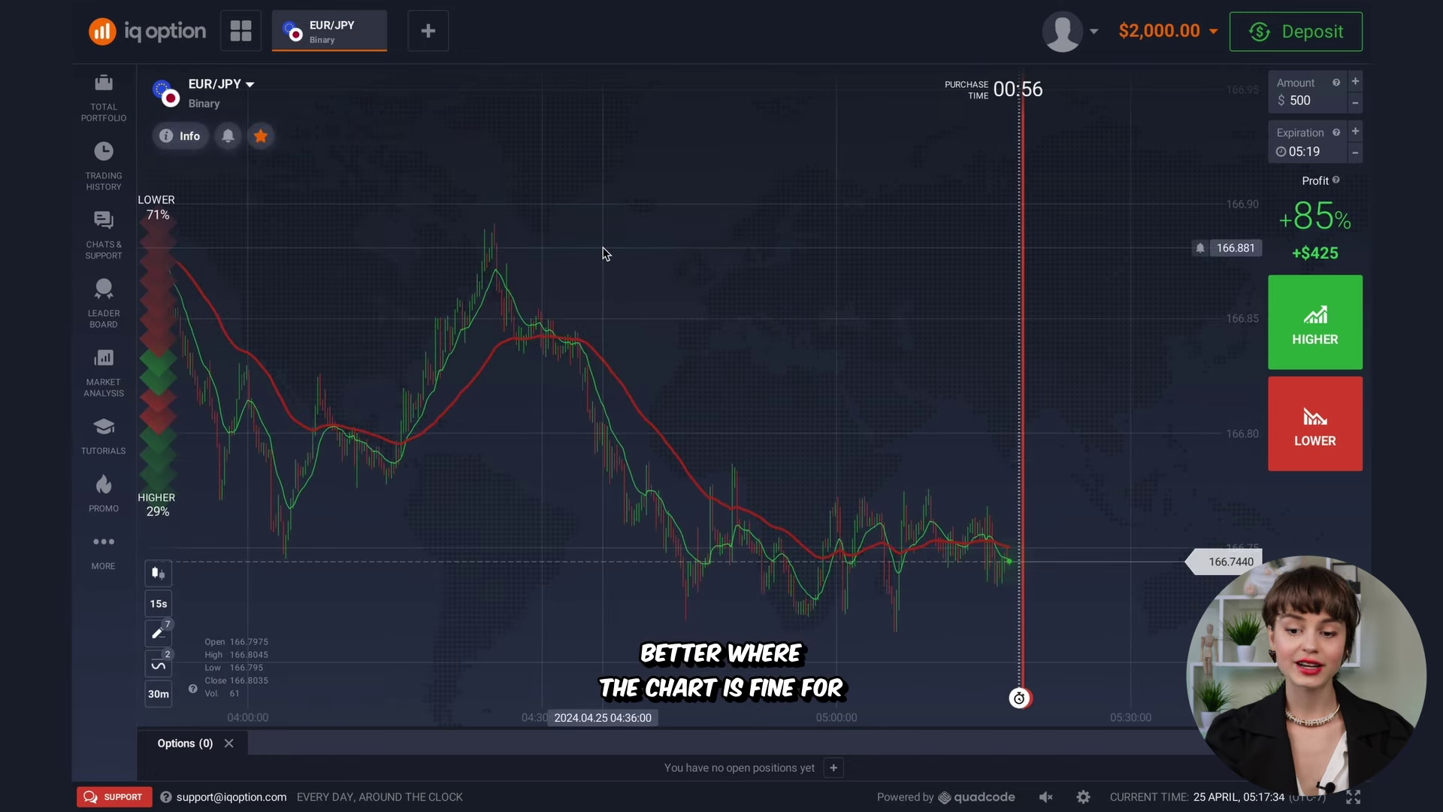
pyautogui.scroll(-2, 797, 372)
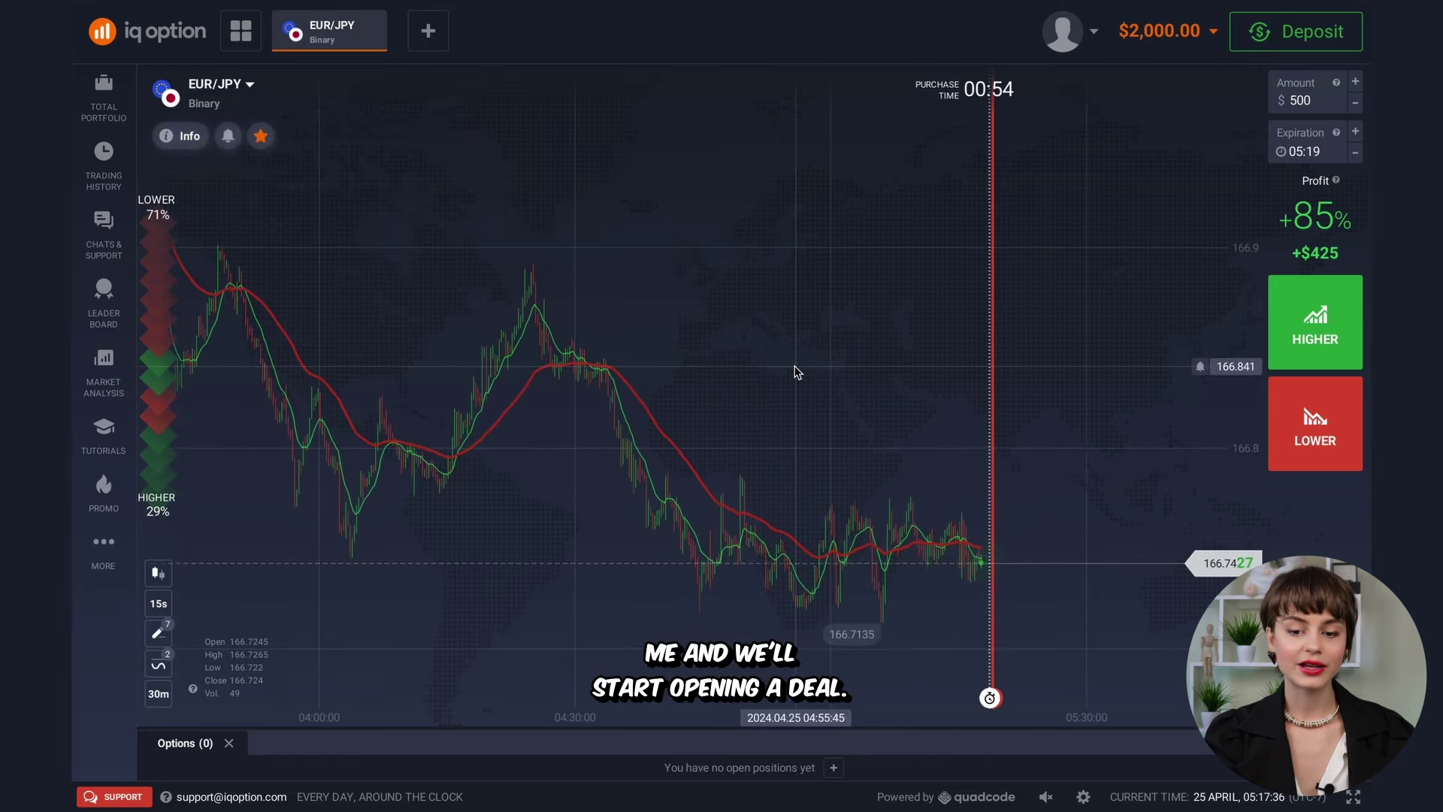
pyautogui.scroll(2, 710, 254)
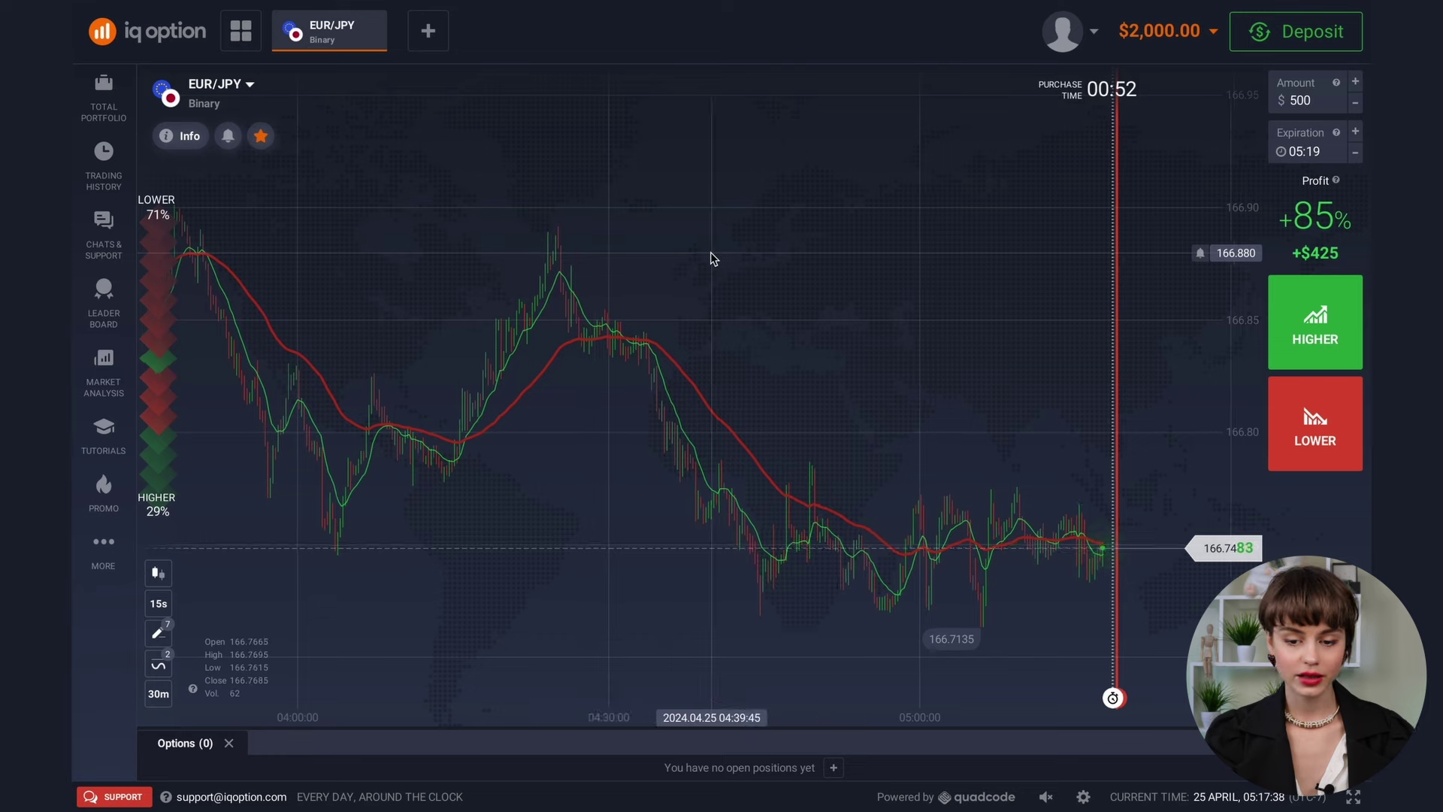
pyautogui.scroll(-2, 710, 251)
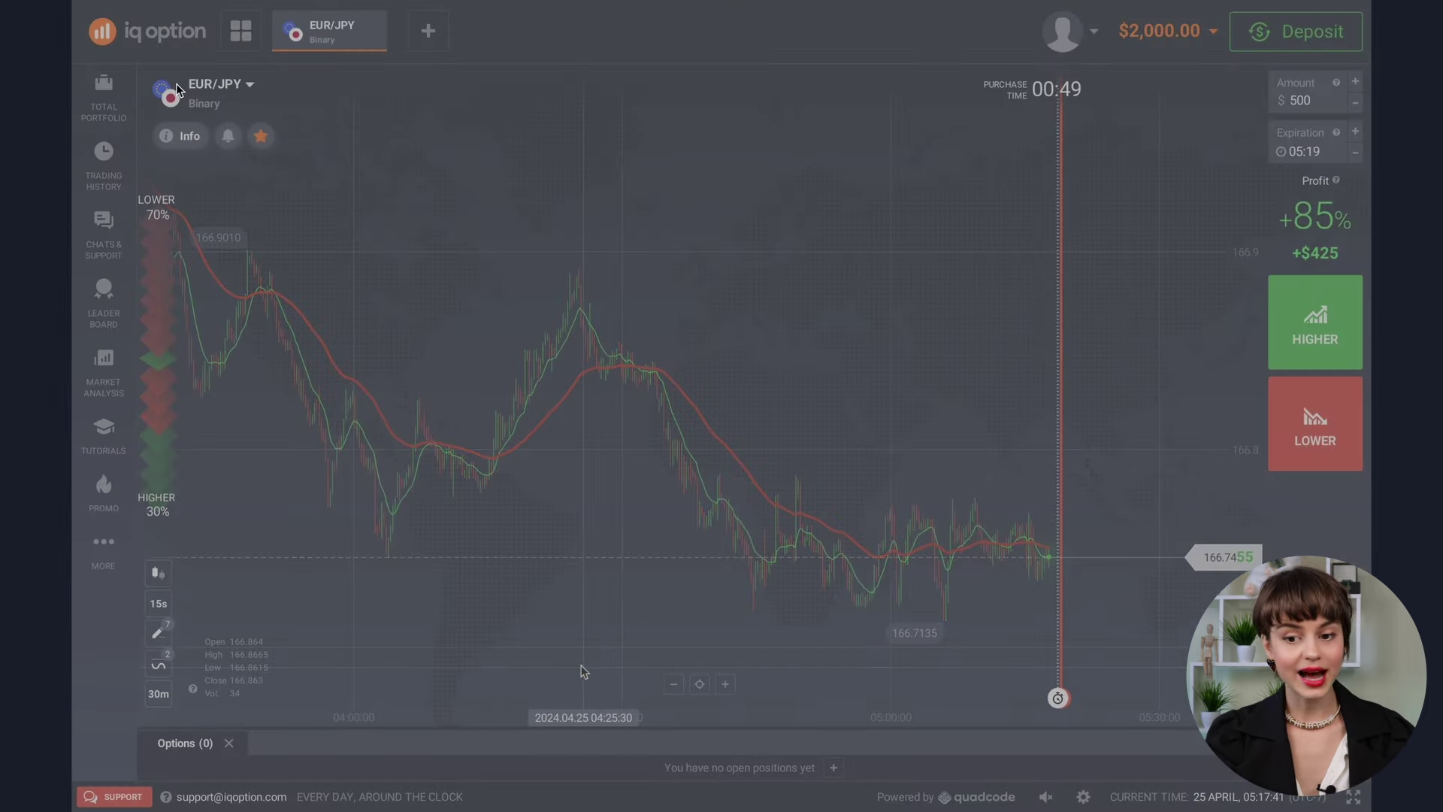
pyautogui.moveTo(140, 63); pyautogui.dragTo(1113, 694)
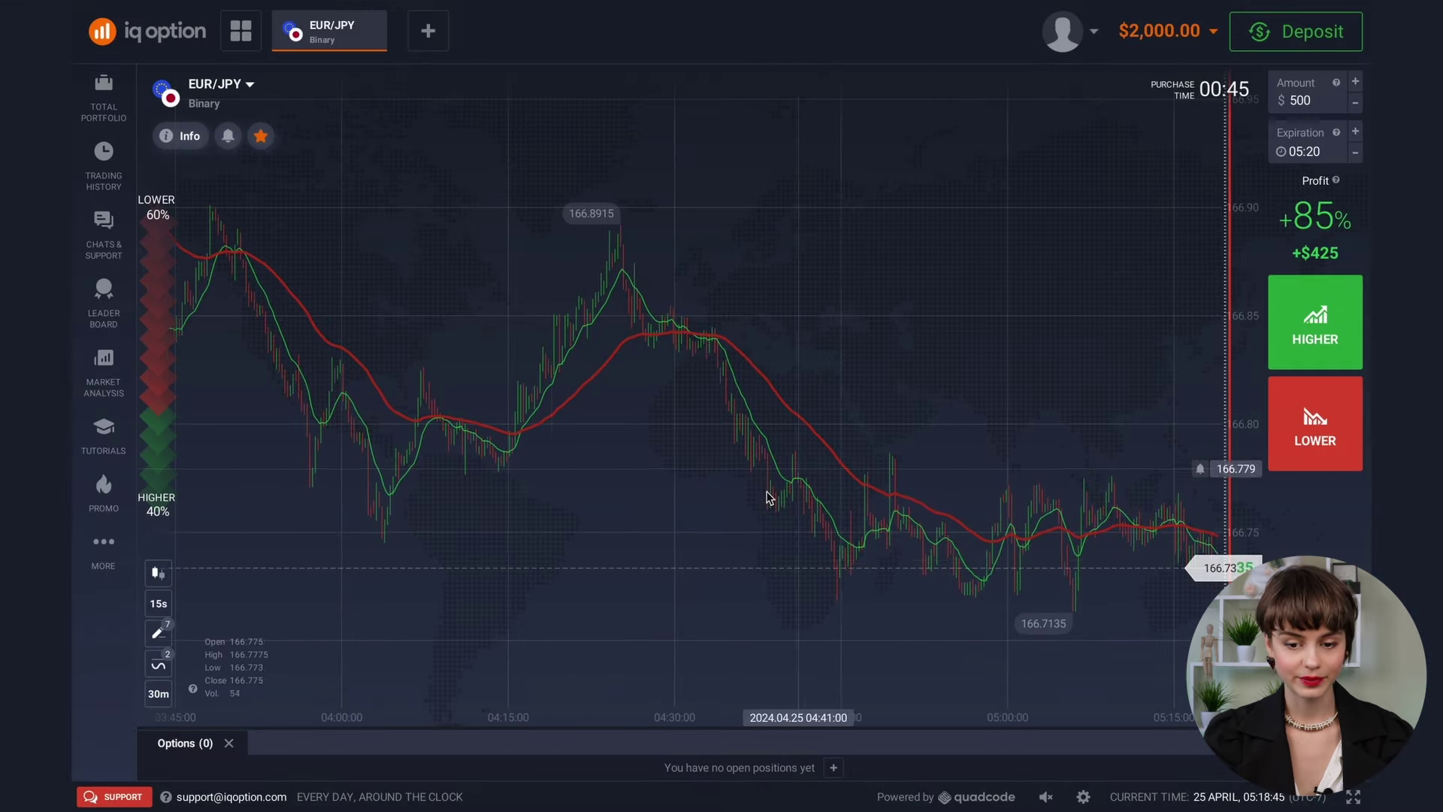
# Inspect the latest EUR/JPY candles and switch the chart back to the EUR/USD binary option
pyautogui.scroll(3, 810, 322)
pyautogui.scroll(-3, 810, 316)
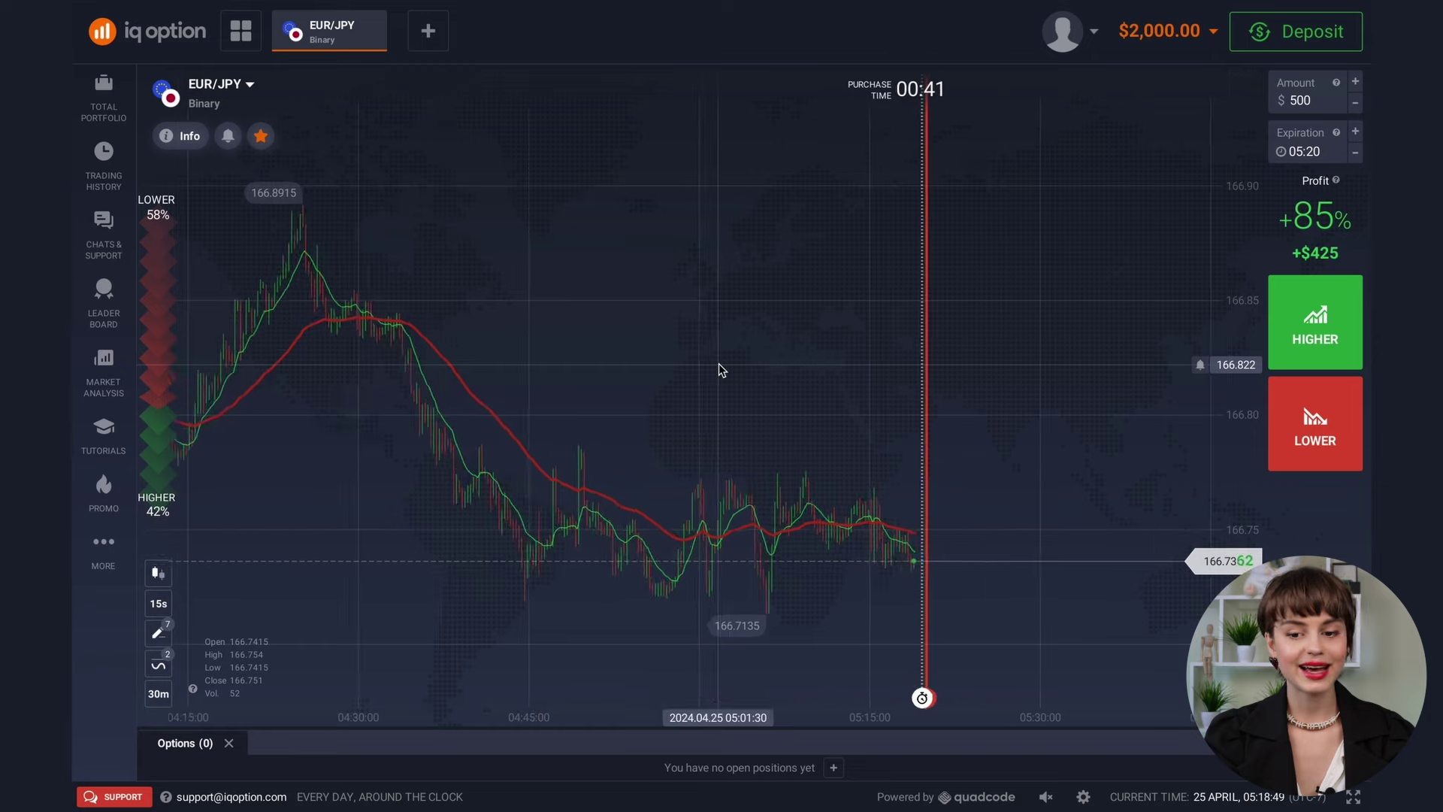
pyautogui.click(218, 83)
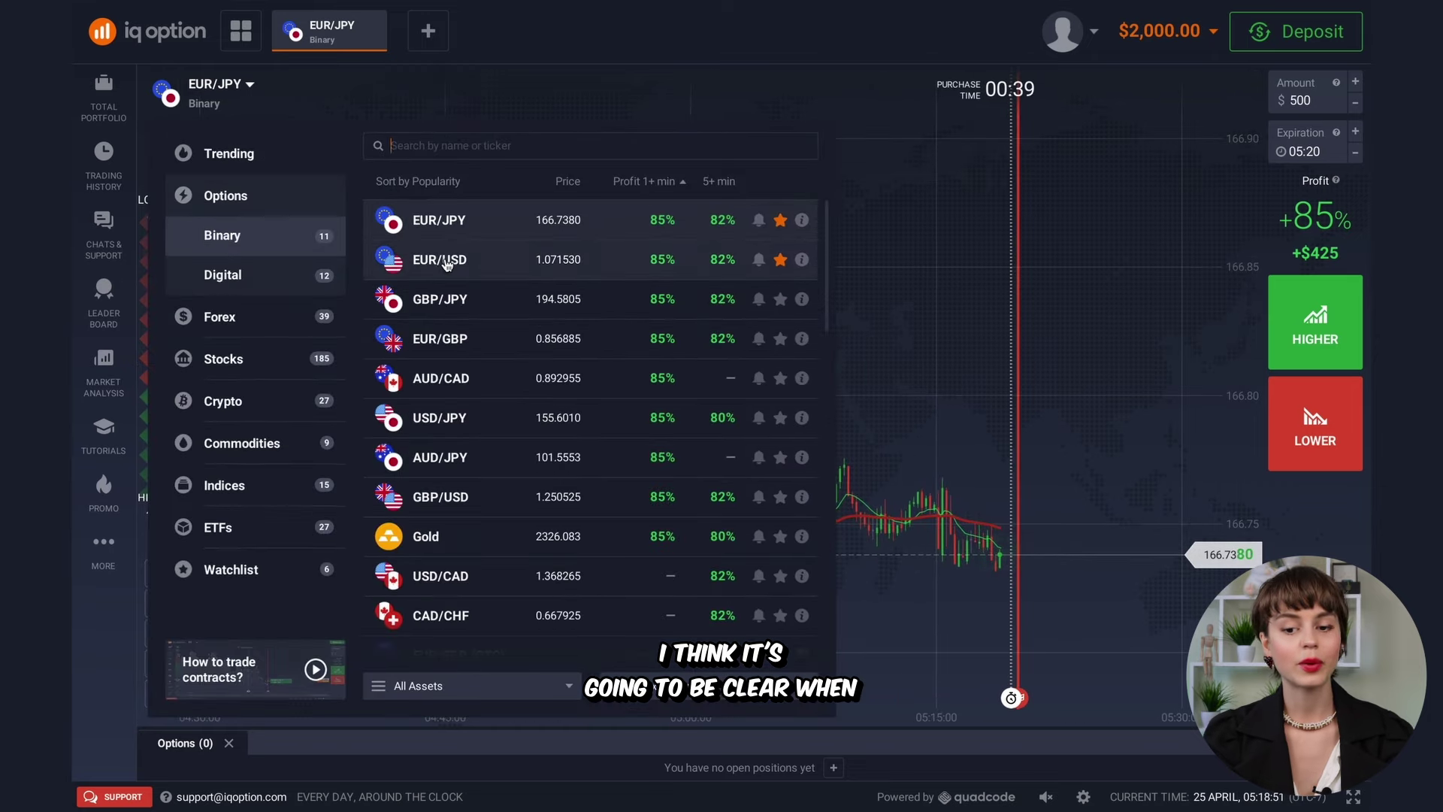
pyautogui.click(517, 277)
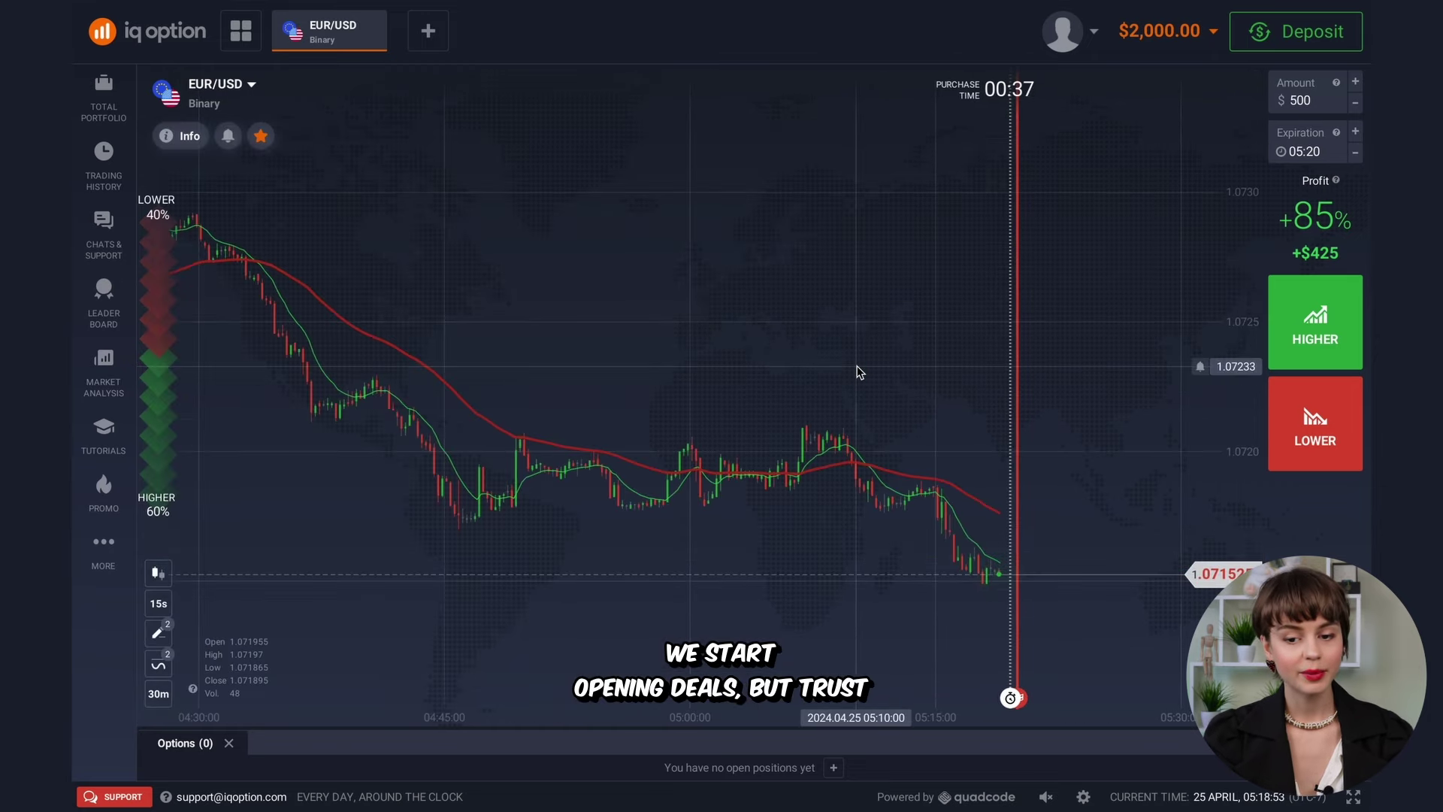
# Switch the asset to the Gold binary option and open a $500 Higher trade expiring at 05:31
pyautogui.click(218, 84)
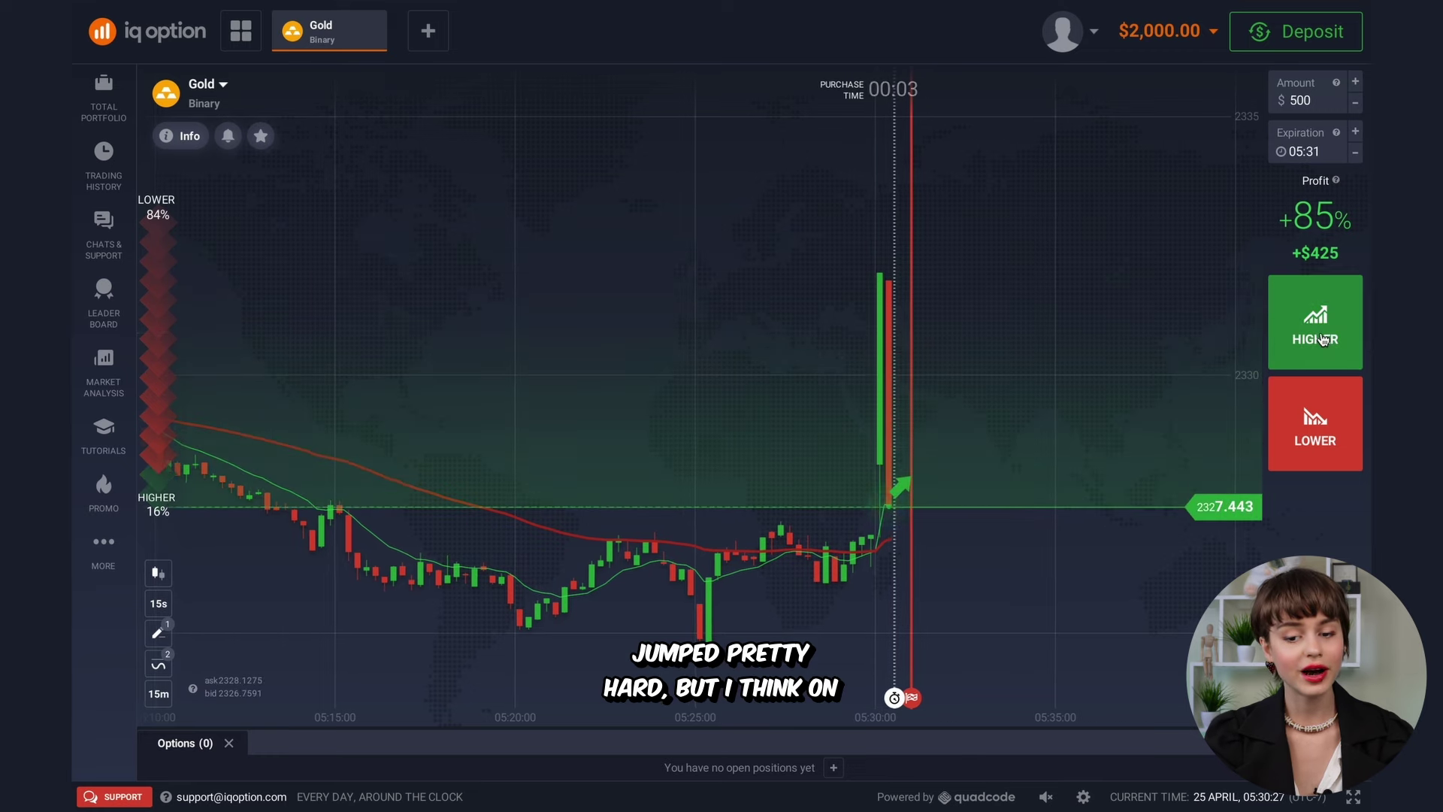
pyautogui.click(1322, 340)
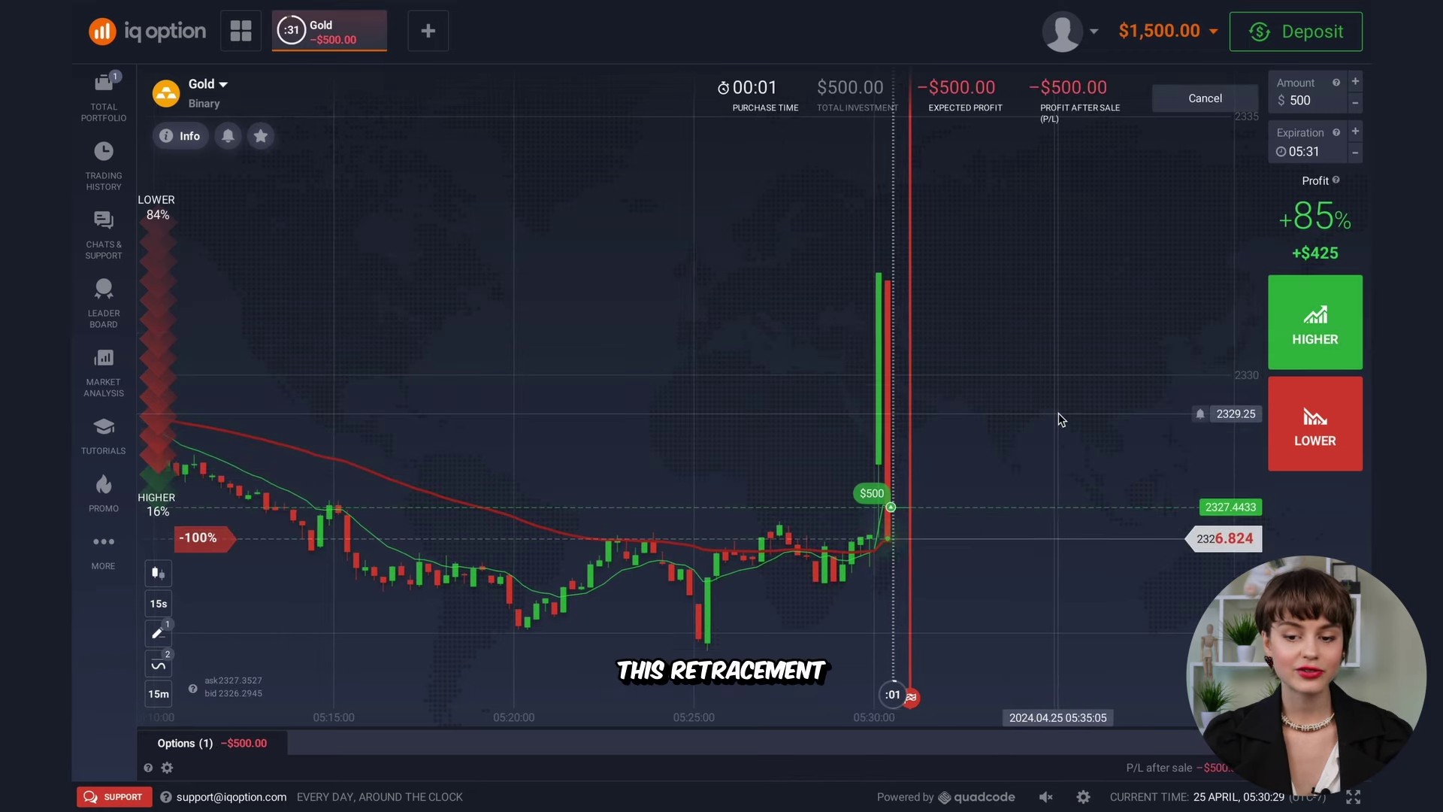
# Examine the moving-average intersection on the Gold chart in wide and close views, capturing a screenshot region of each
pyautogui.scroll(-3, 989, 438)
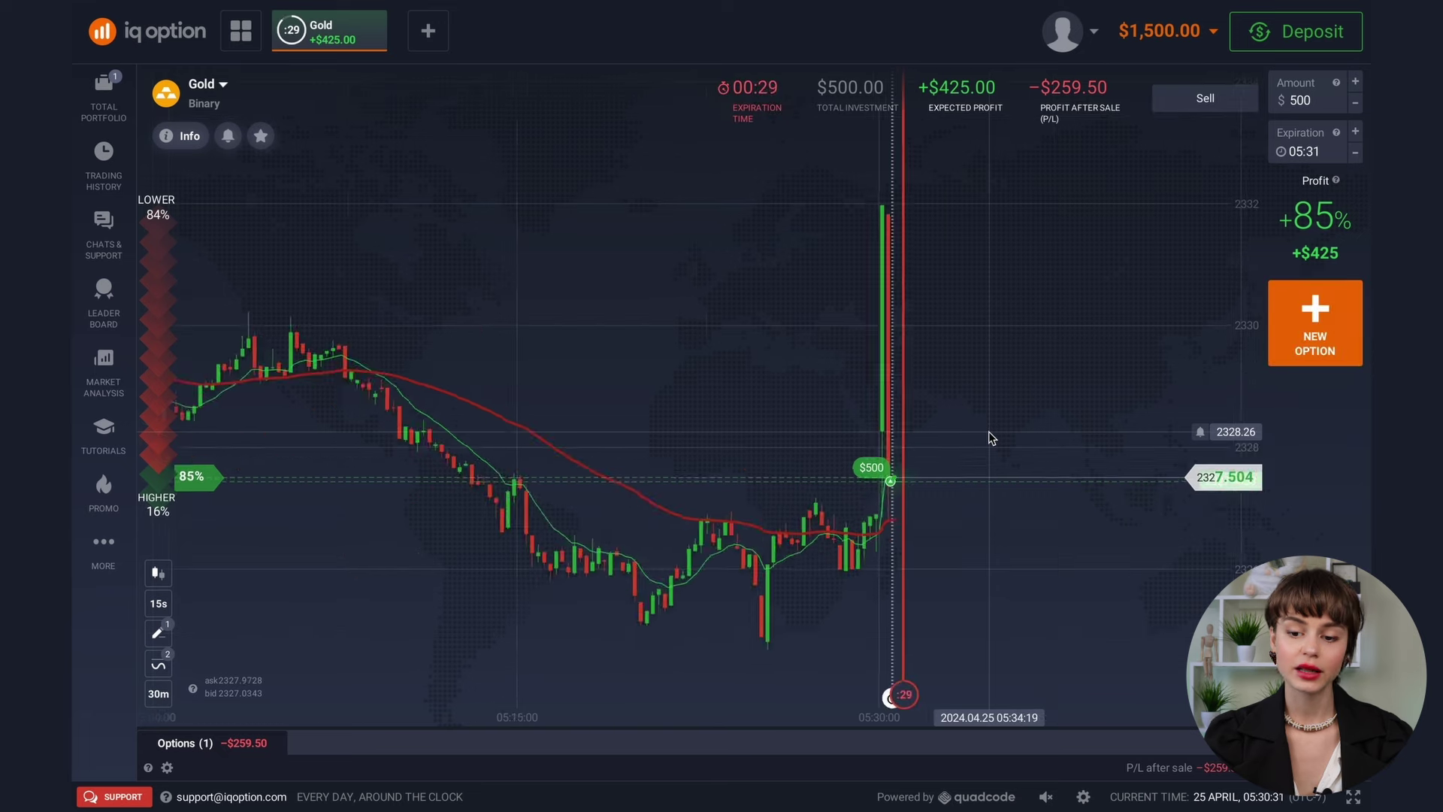
pyautogui.press('Print')
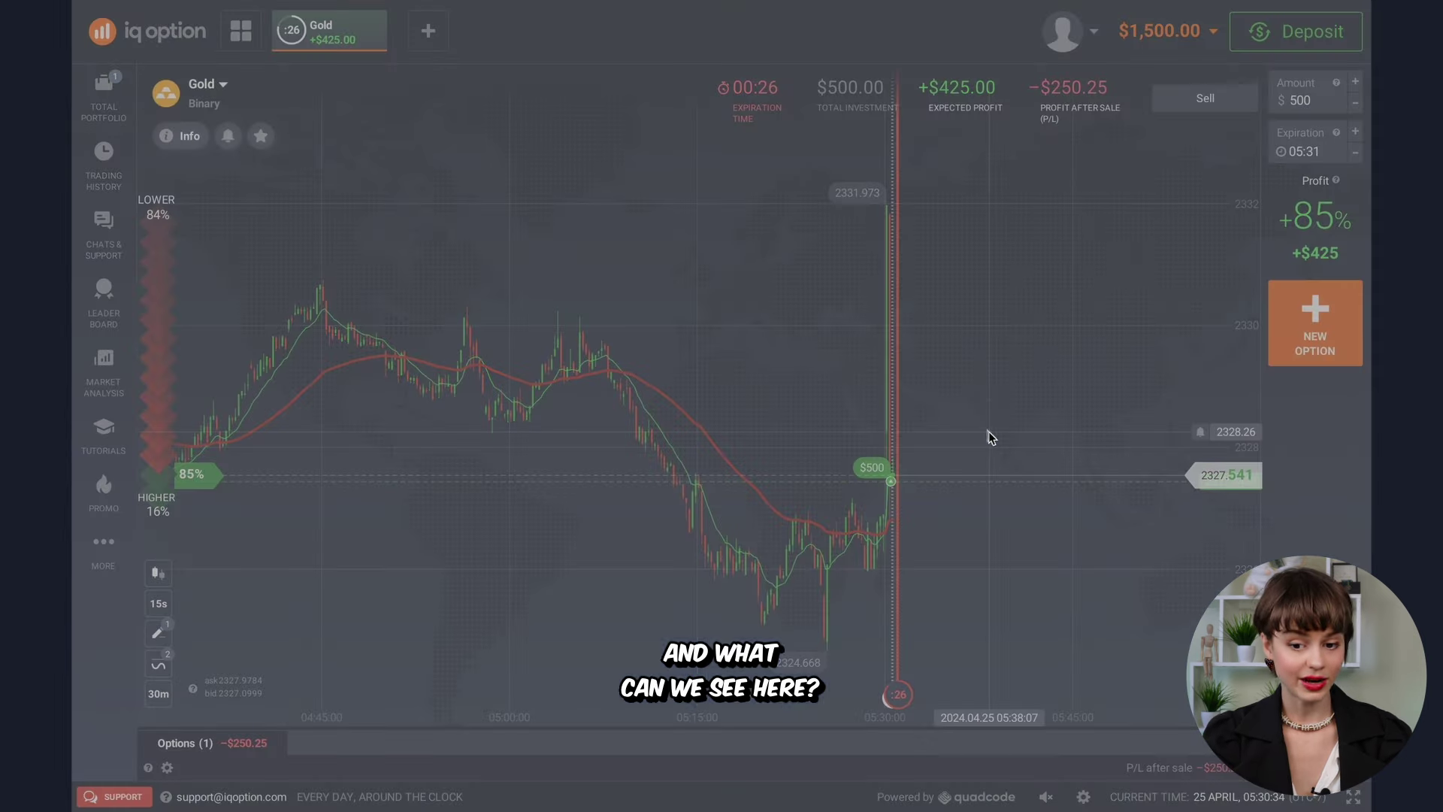
pyautogui.moveTo(196, 85); pyautogui.dragTo(1164, 621)
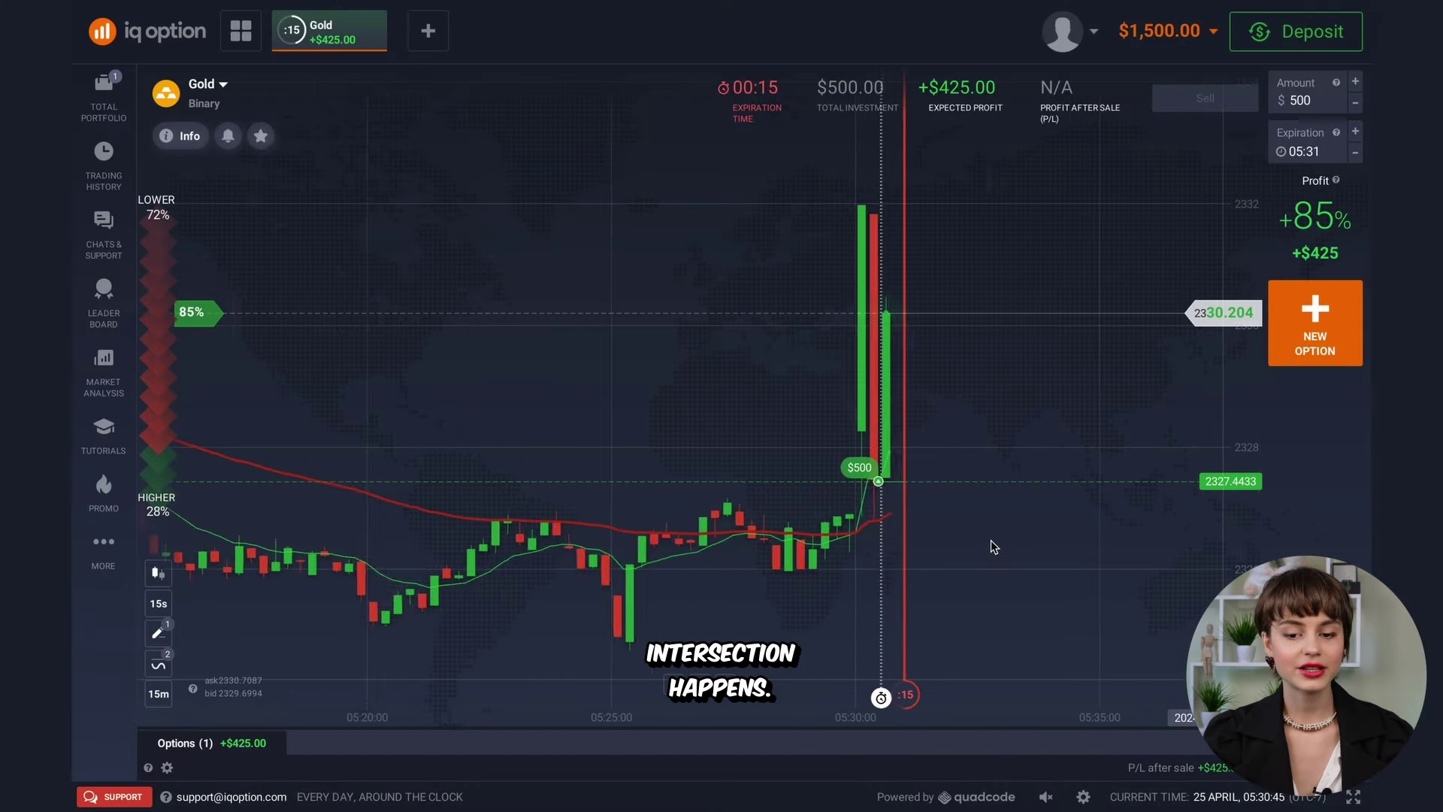
pyautogui.scroll(2, 991, 540)
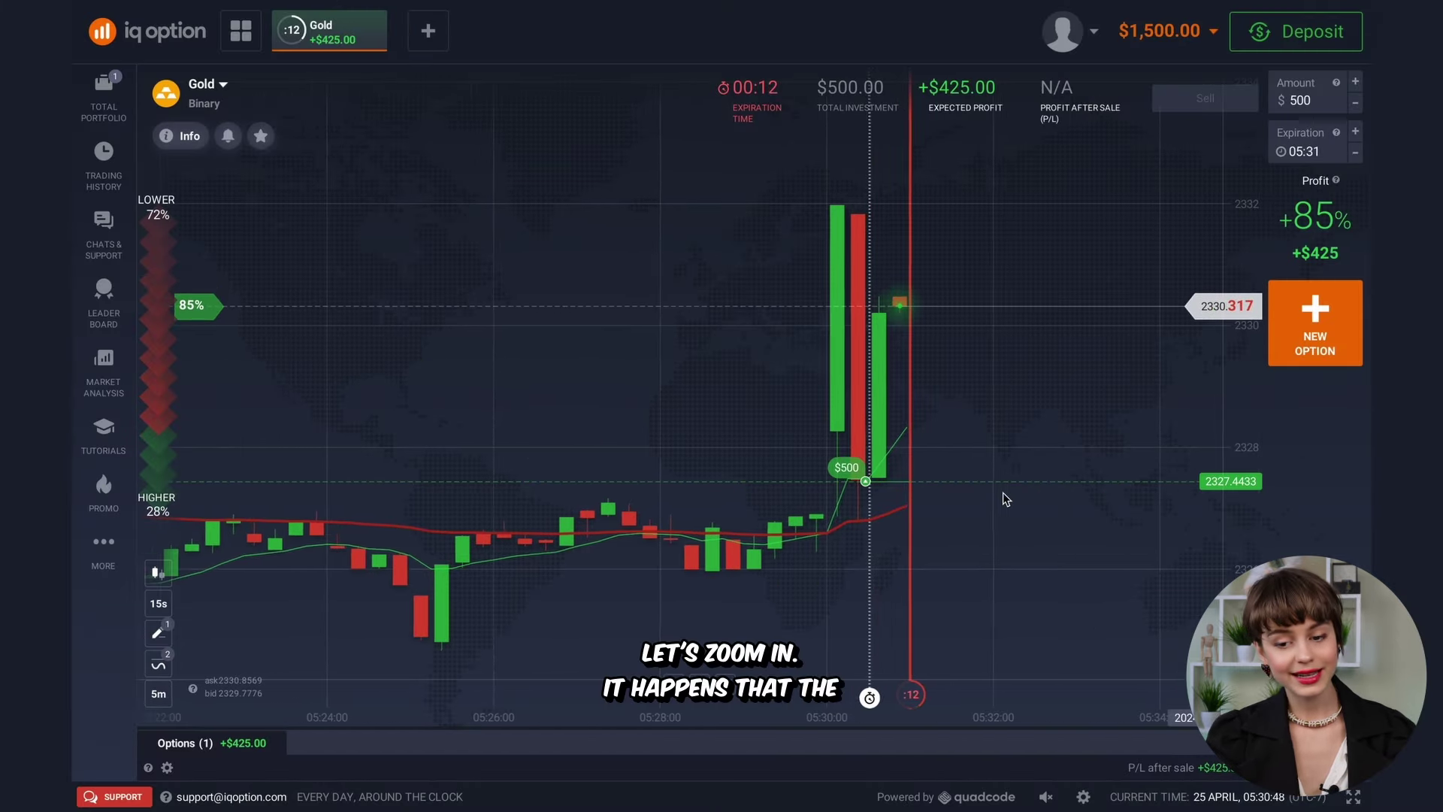
pyautogui.press('Print')
pyautogui.moveTo(535, 291); pyautogui.dragTo(1115, 762)
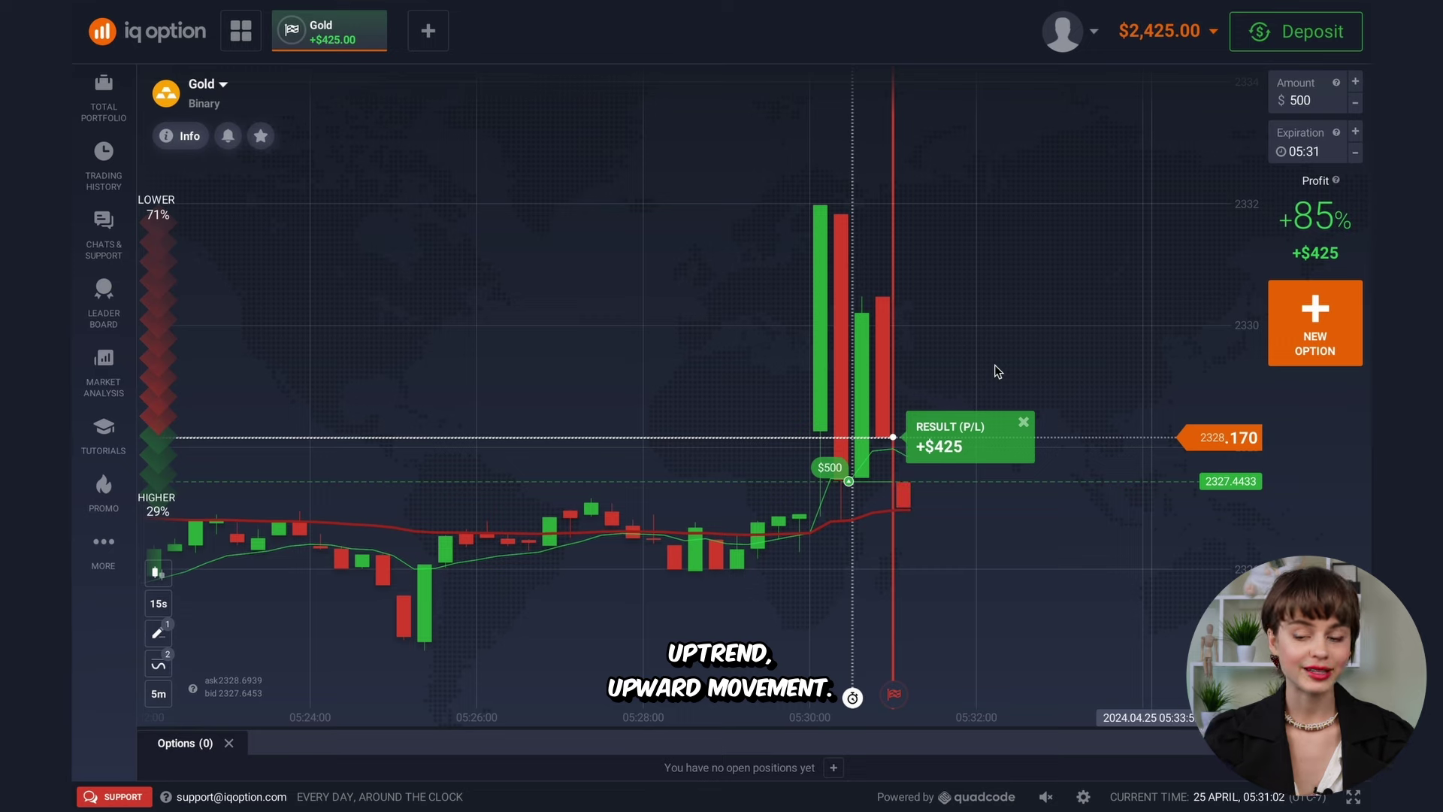
# Dismiss the finished Gold trade's result and examine the volatility around the recent price spike over several time ranges
pyautogui.click(1025, 423)
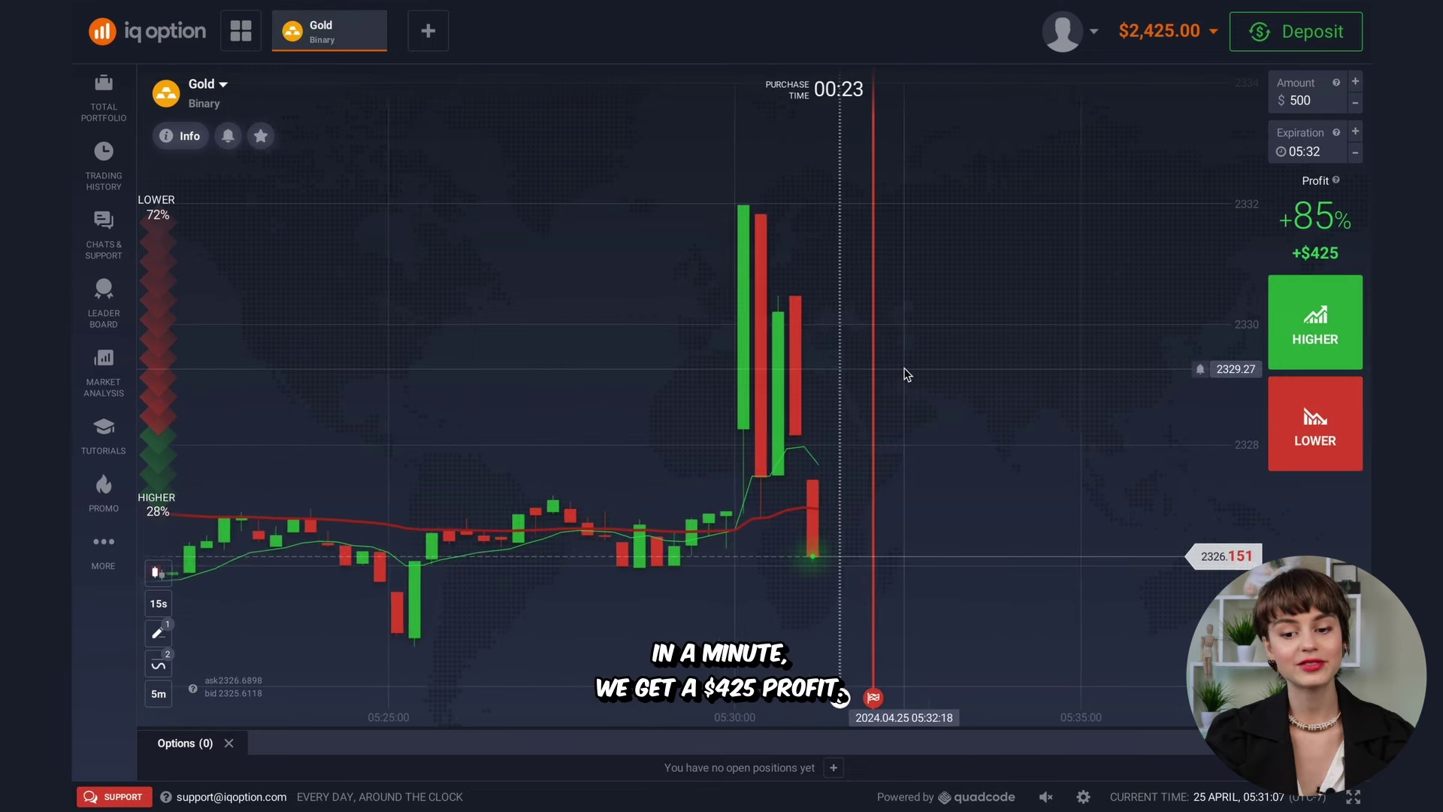
pyautogui.scroll(-5, 699, 390)
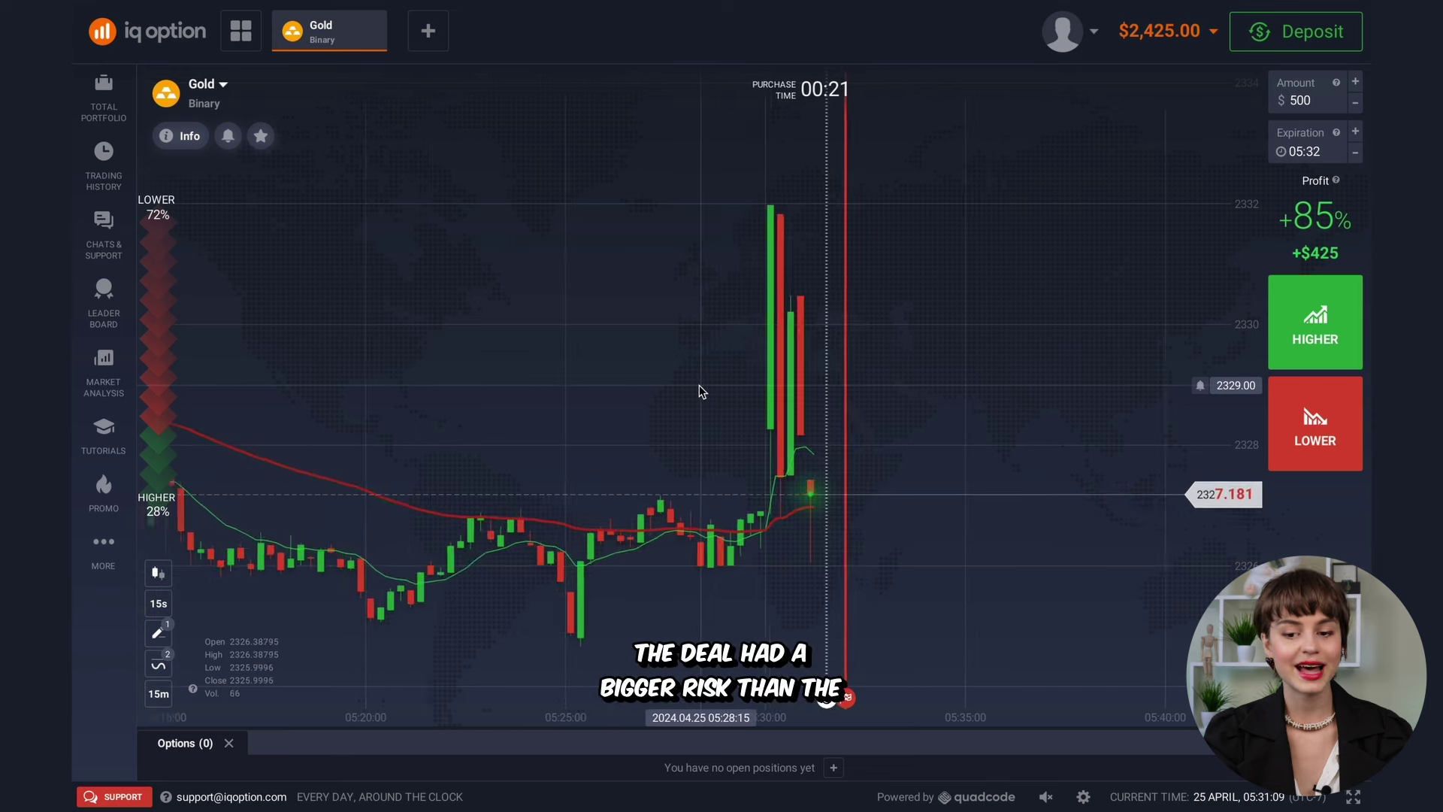
pyautogui.scroll(-2, 699, 390)
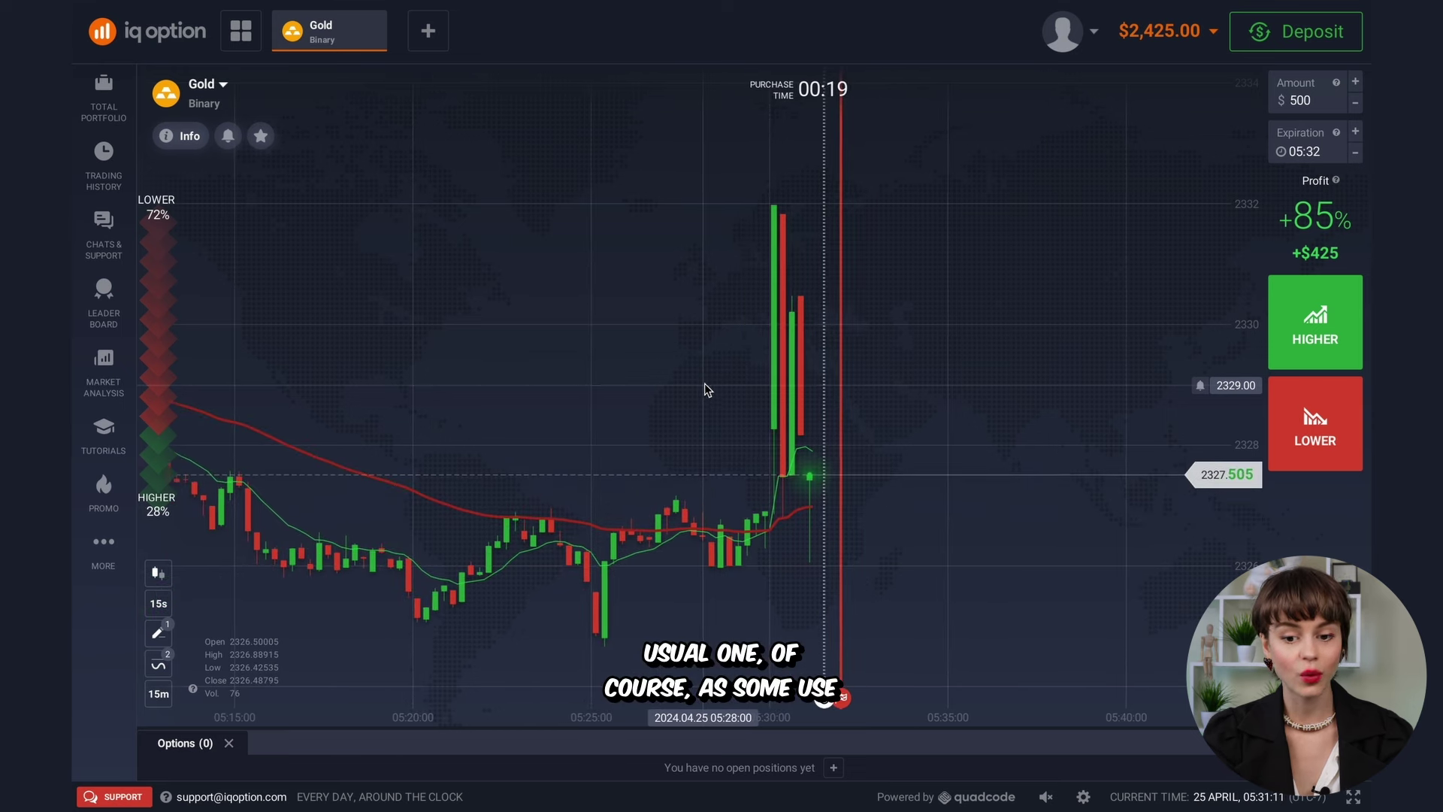
pyautogui.scroll(4, 864, 309)
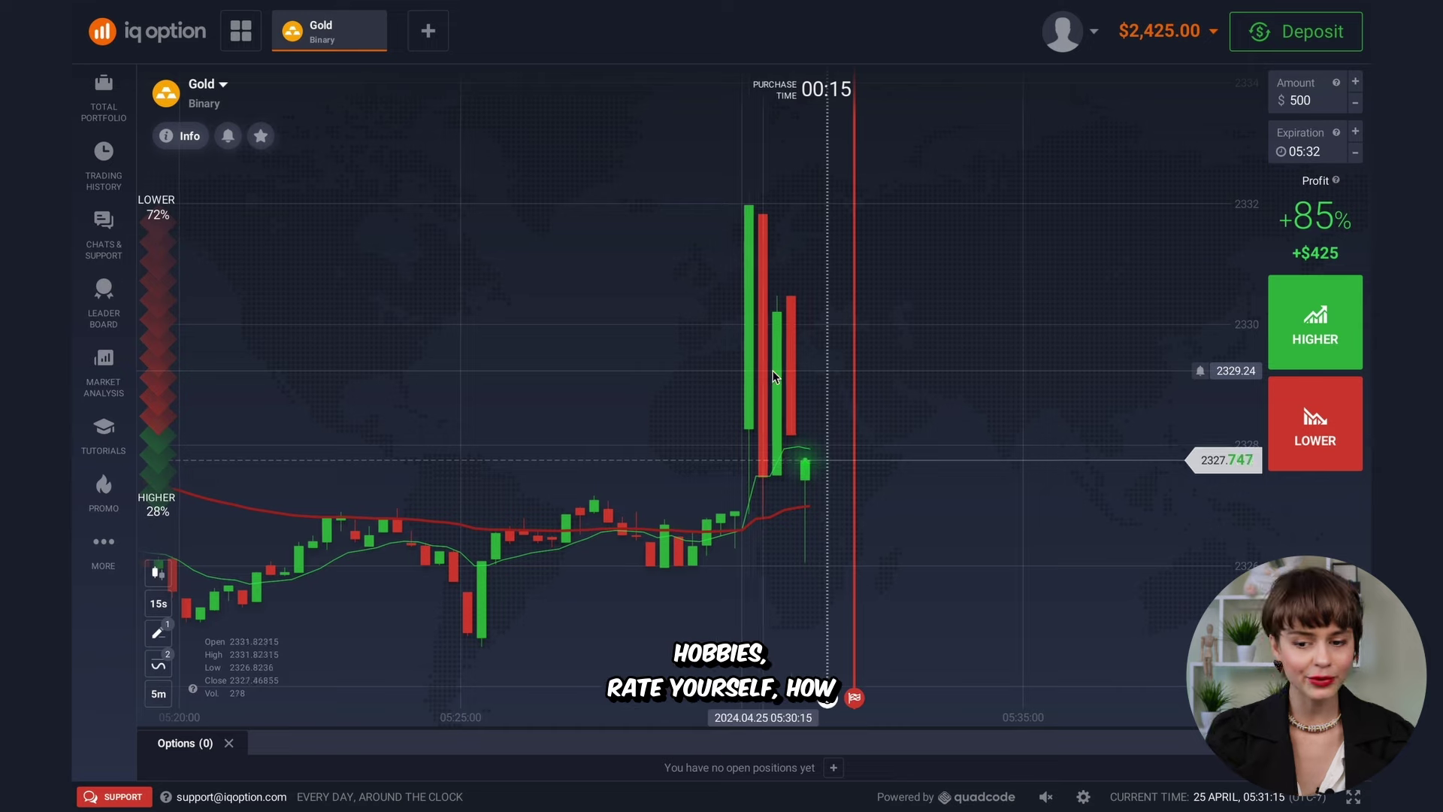
pyautogui.scroll(-5, 786, 368)
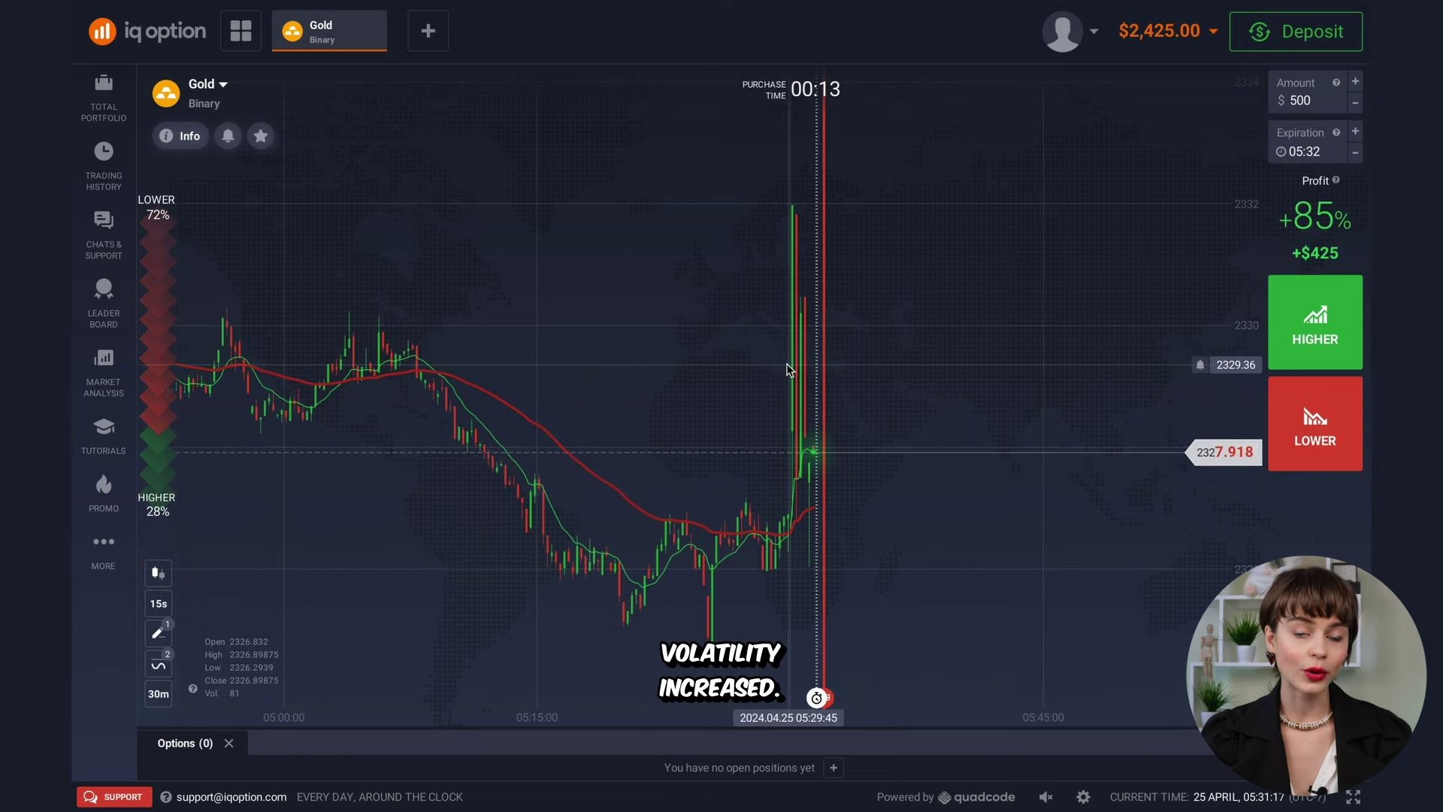
pyautogui.scroll(-3, 786, 368)
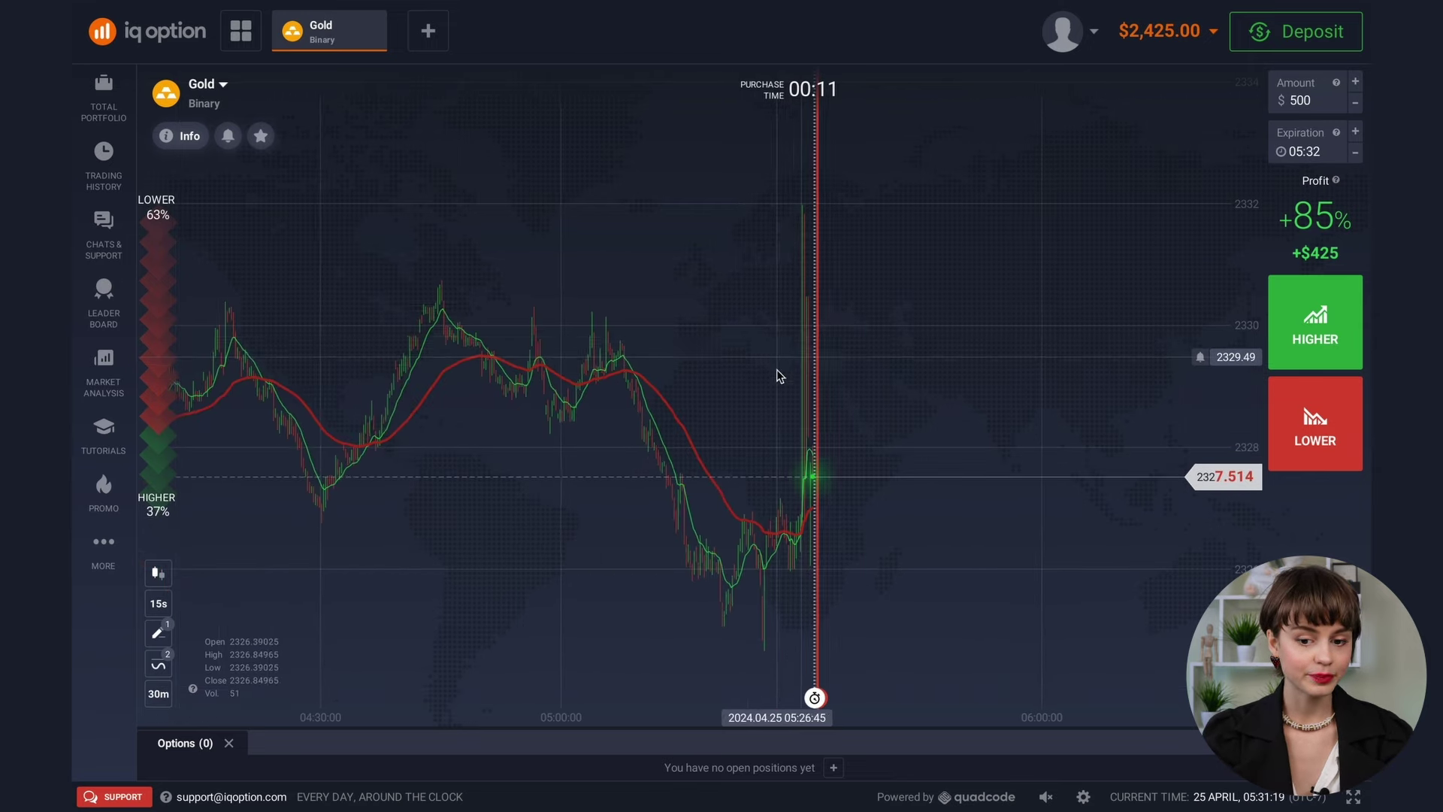
pyautogui.scroll(2, 348, 251)
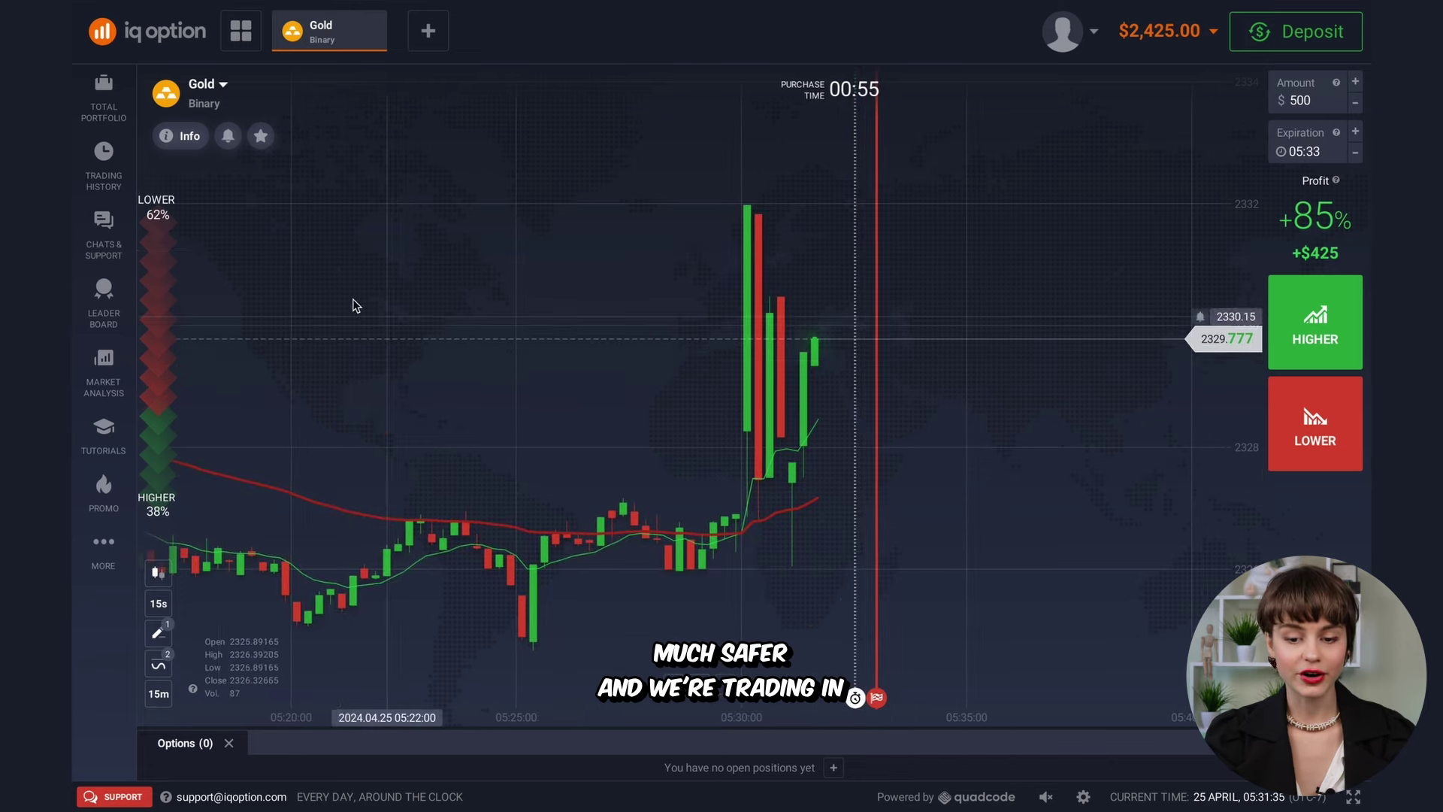
# Switch the asset to the EUR/GBP binary option and inspect the latest candles where the two moving averages converge
pyautogui.click(215, 88)
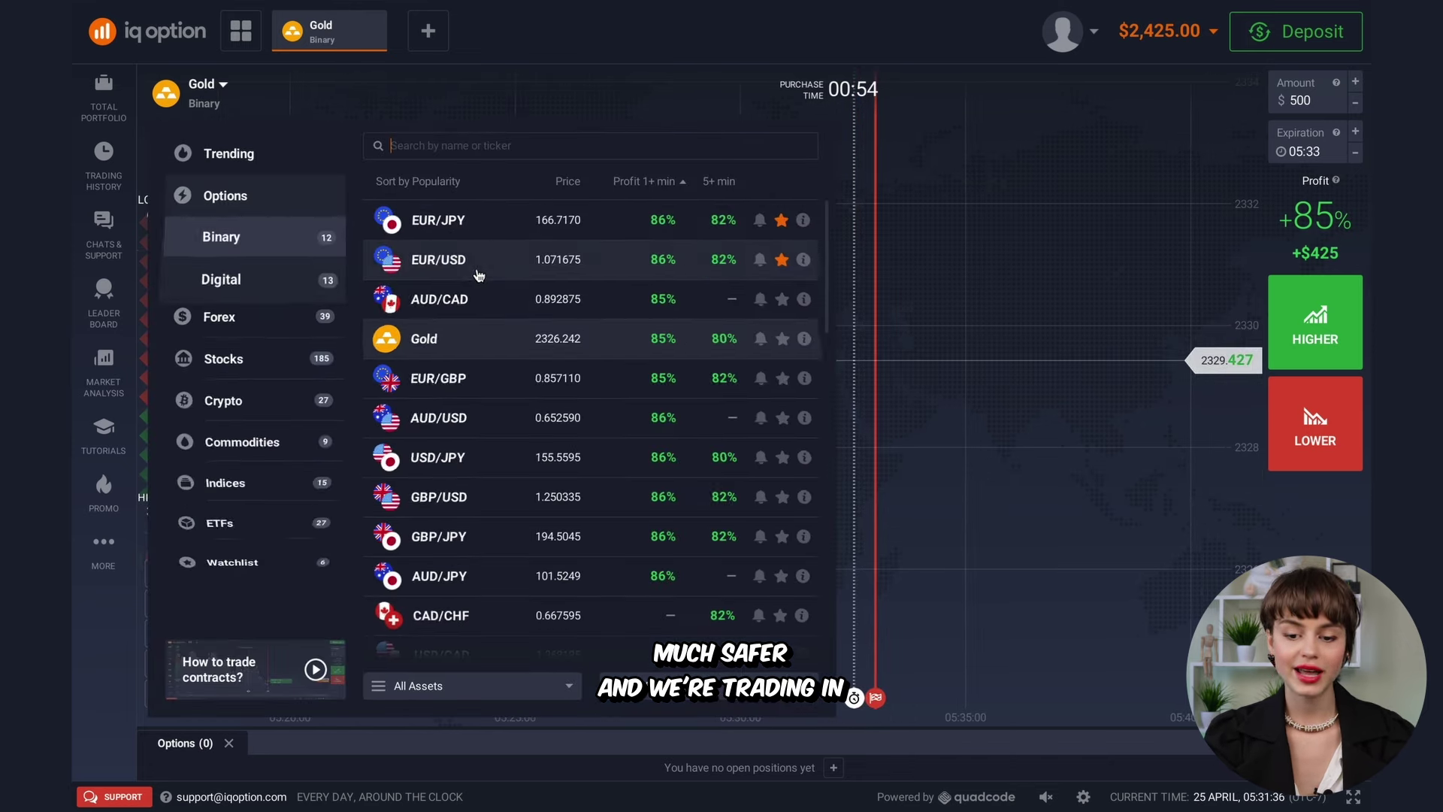
pyautogui.click(492, 219)
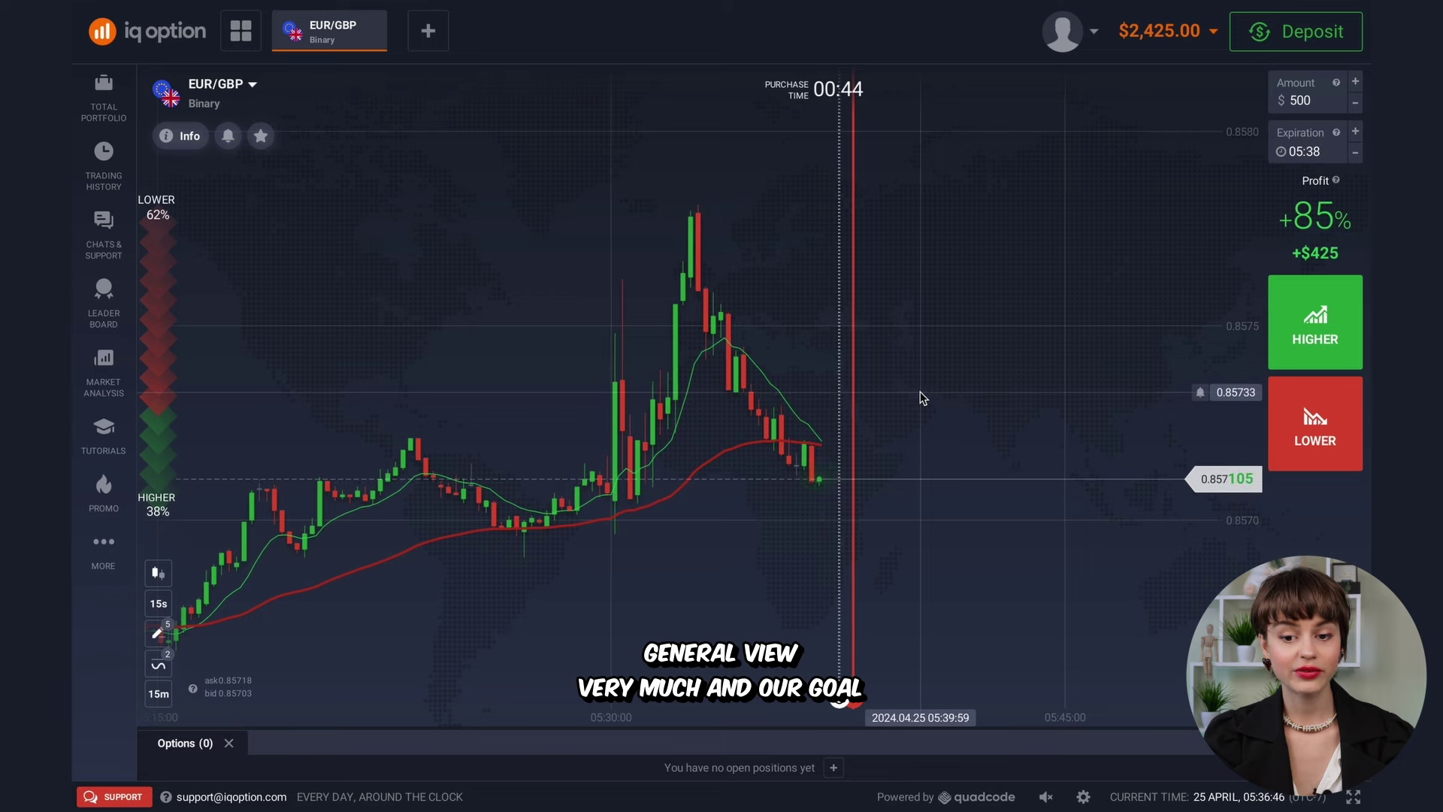
pyautogui.scroll(3, 918, 397)
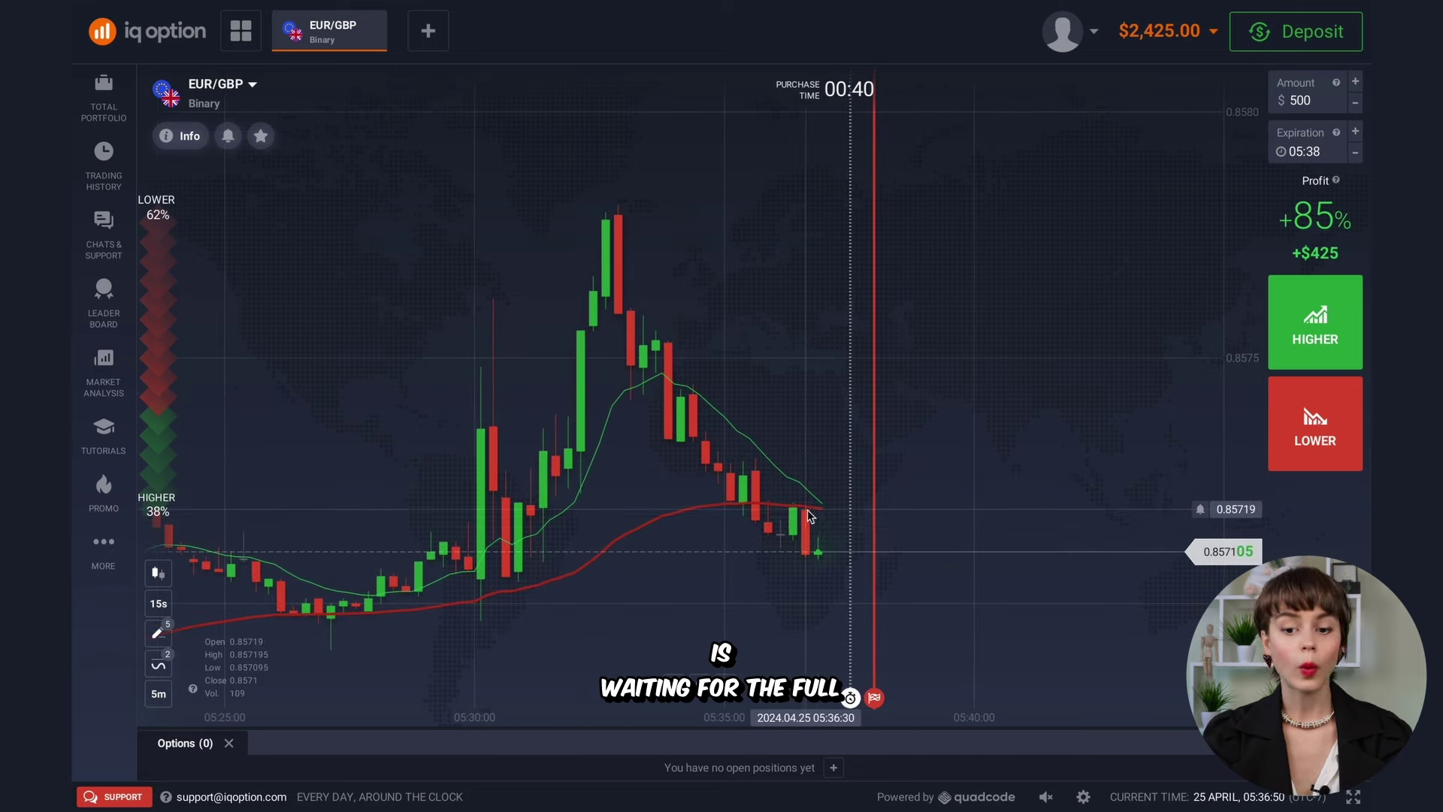
pyautogui.scroll(3, 816, 511)
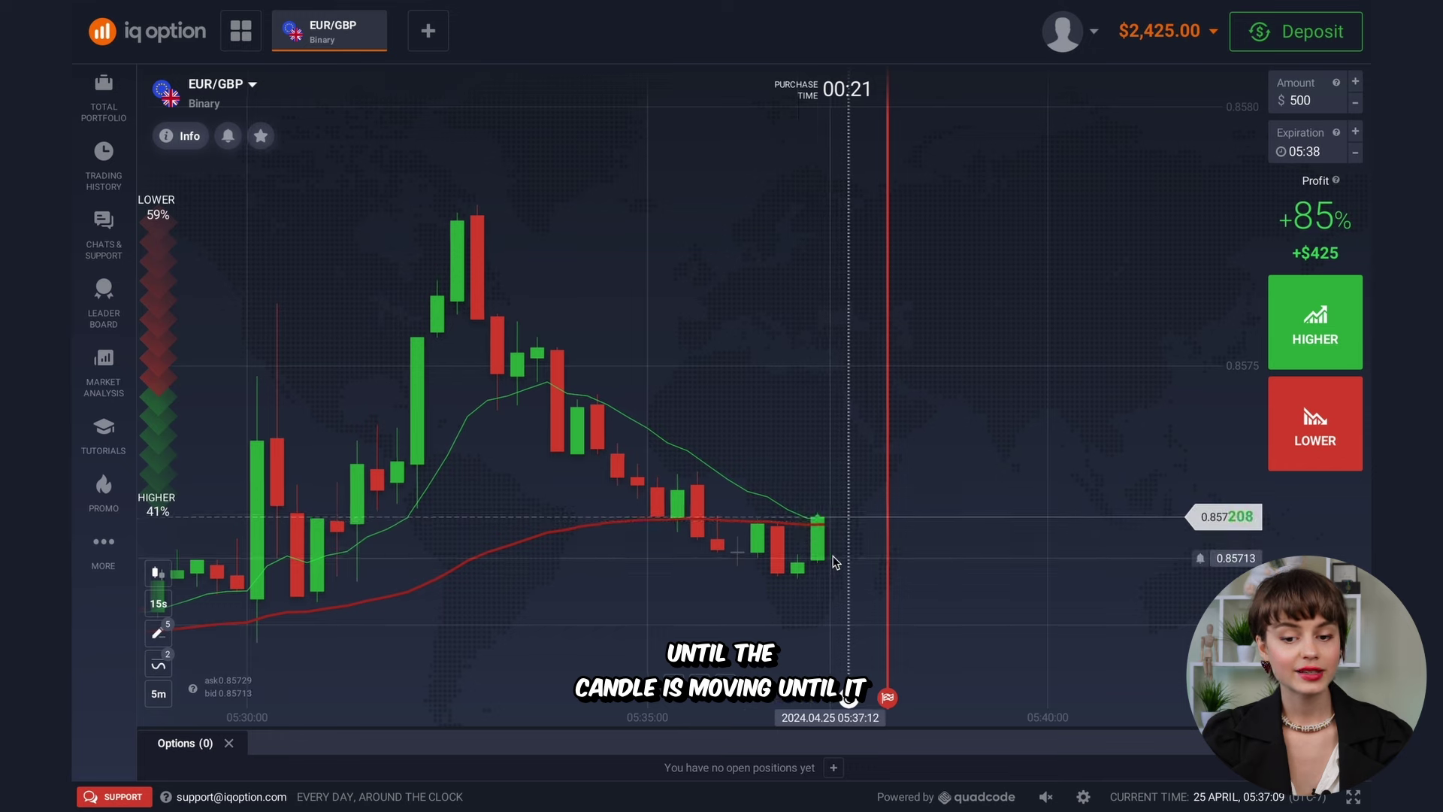
pyautogui.scroll(5, 836, 556)
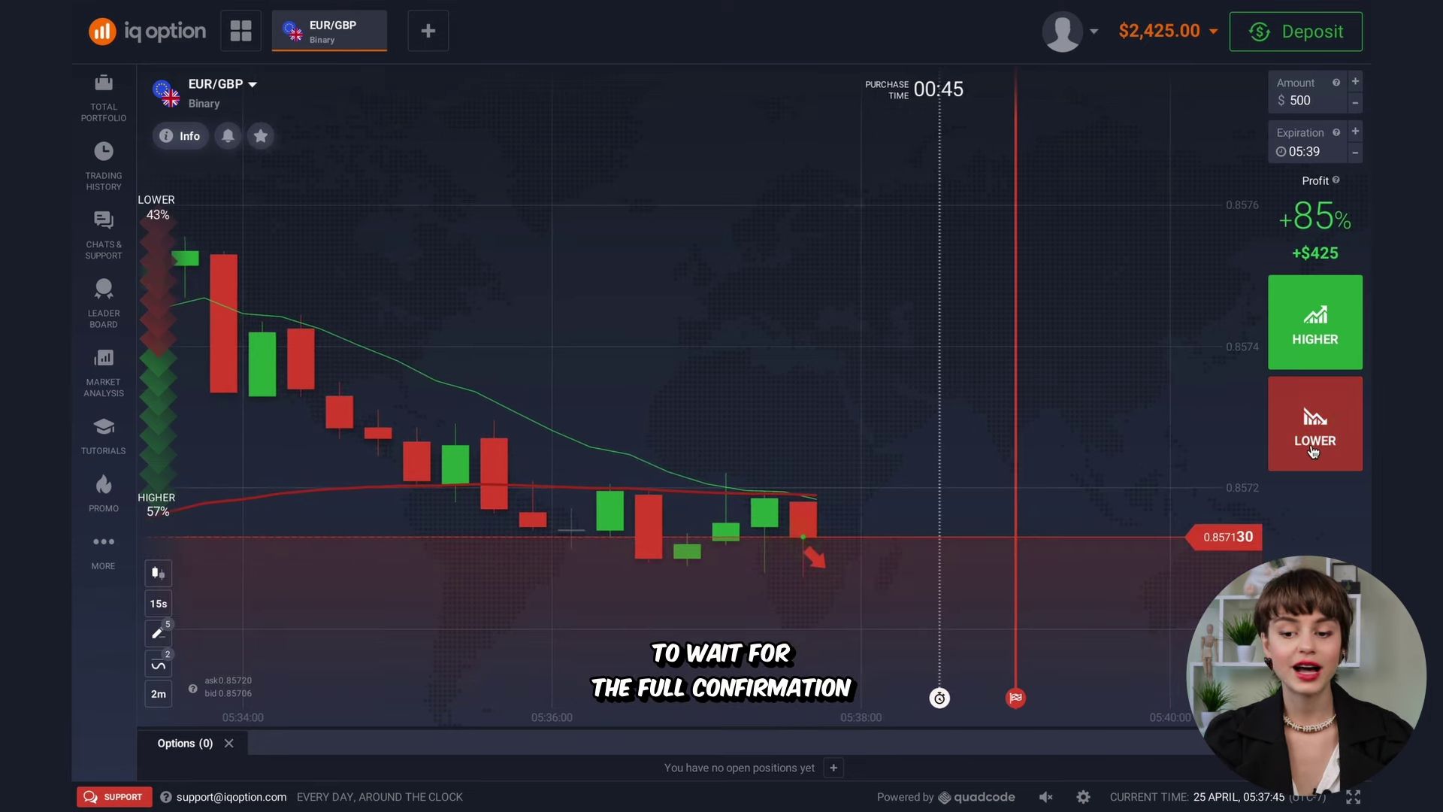
# Open a $500 Lower trade on EUR/GBP expiring at 05:39 and review its position in the wider price trend
pyautogui.click(1313, 444)
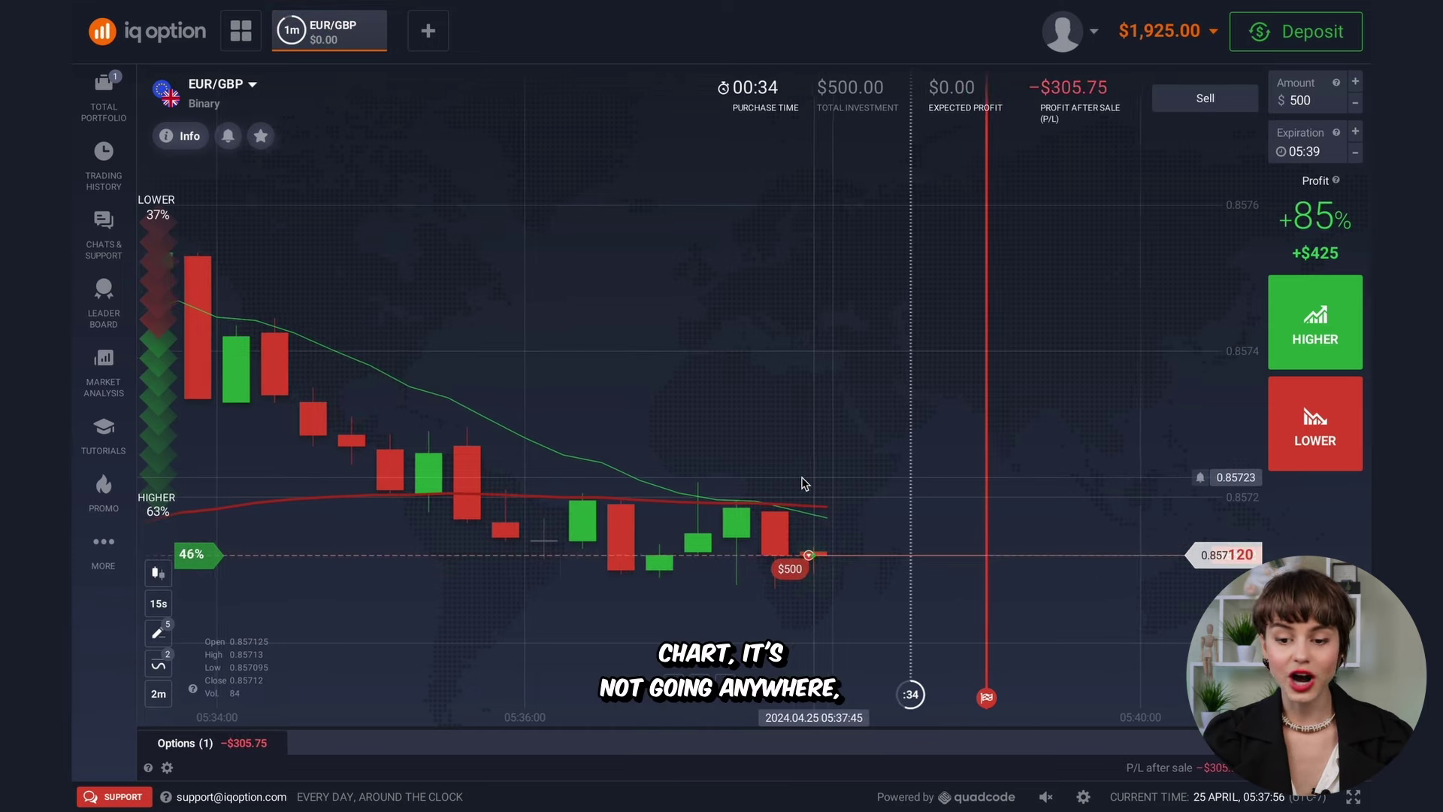
pyautogui.scroll(-5, 804, 484)
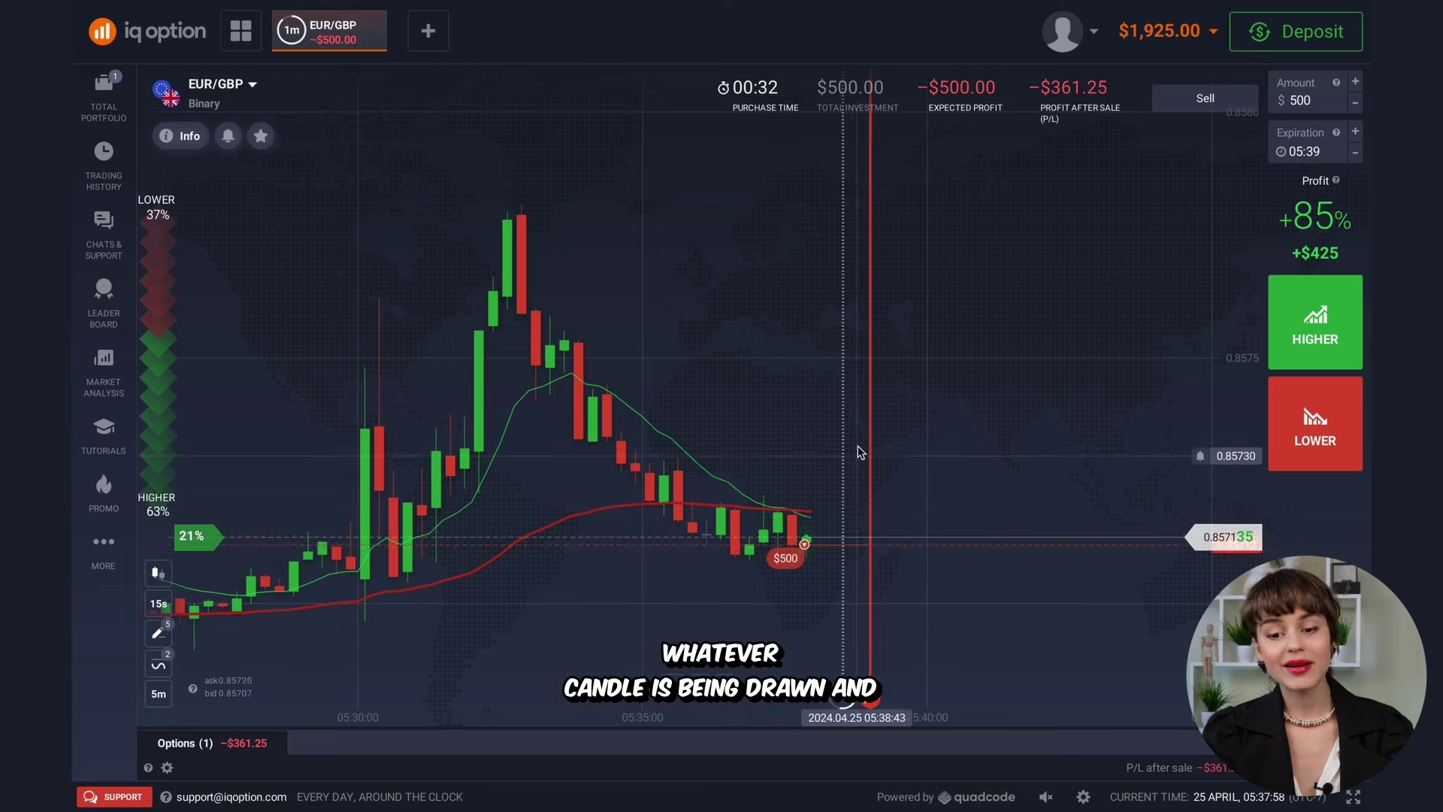
pyautogui.scroll(-3, 842, 448)
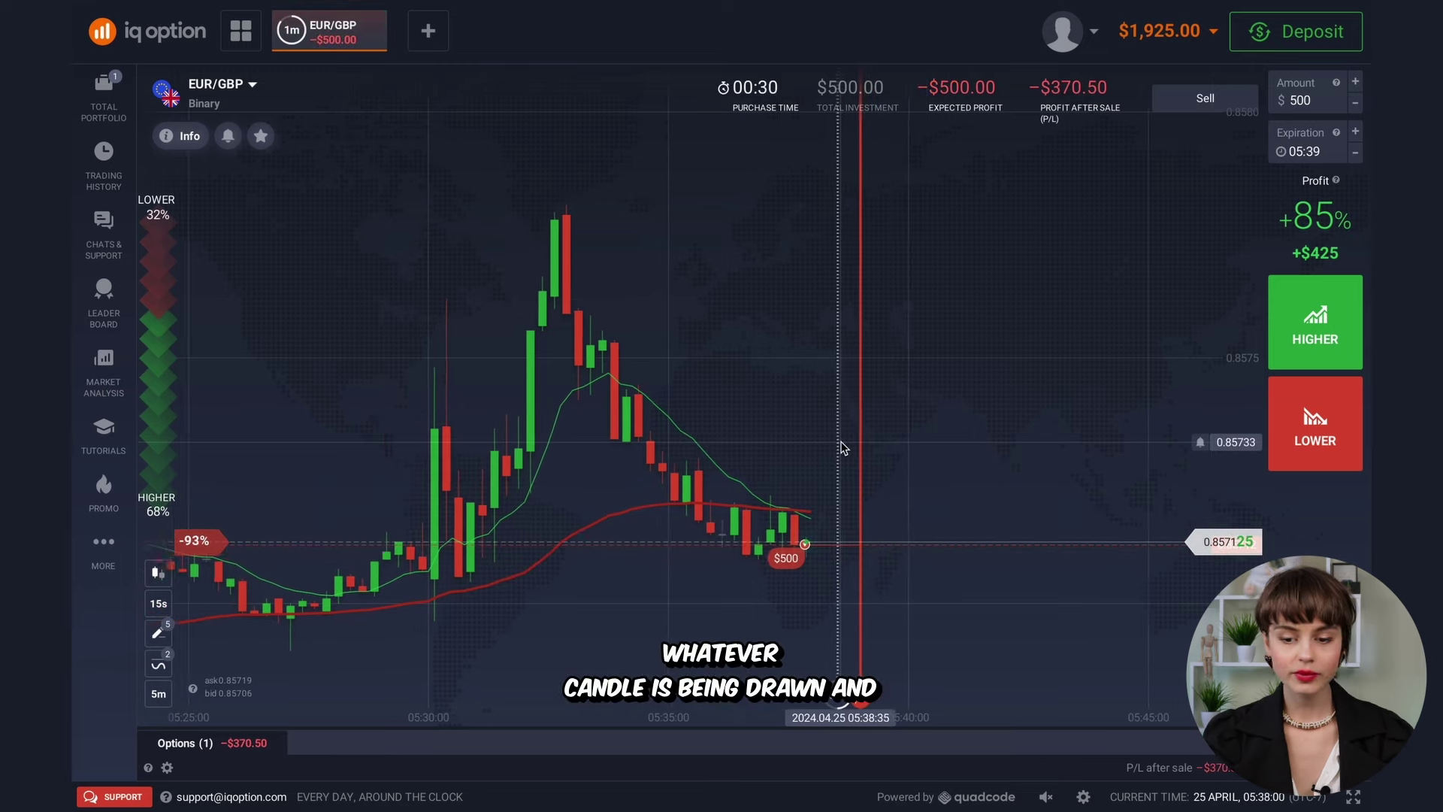
pyautogui.scroll(-4, 841, 448)
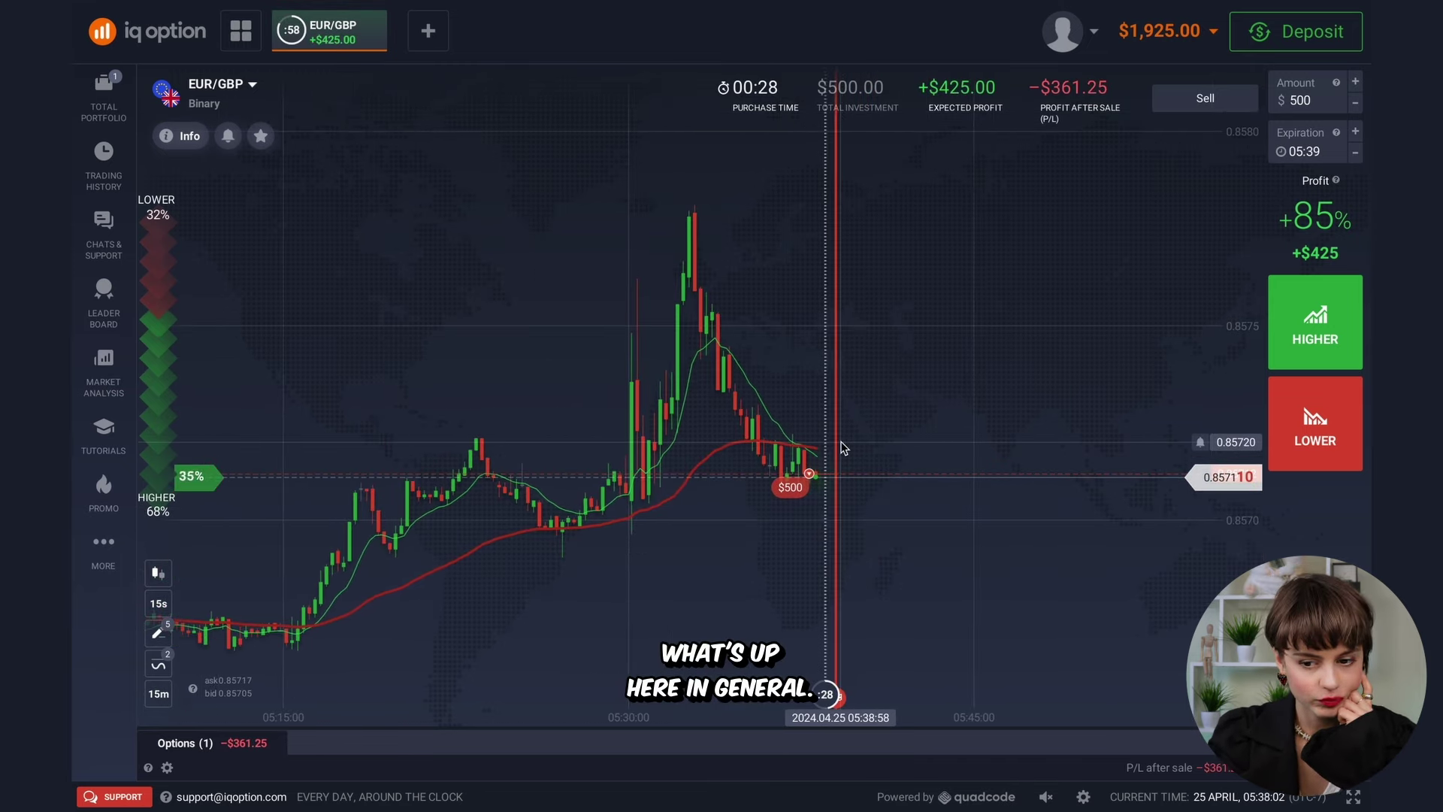
# Capture a screen region of the EUR/GBP chart, and follow the open Lower trade in close view until it expires
pyautogui.press('Print')
pyautogui.moveTo(72, 54); pyautogui.dragTo(1201, 748)
pyautogui.press('Escape')
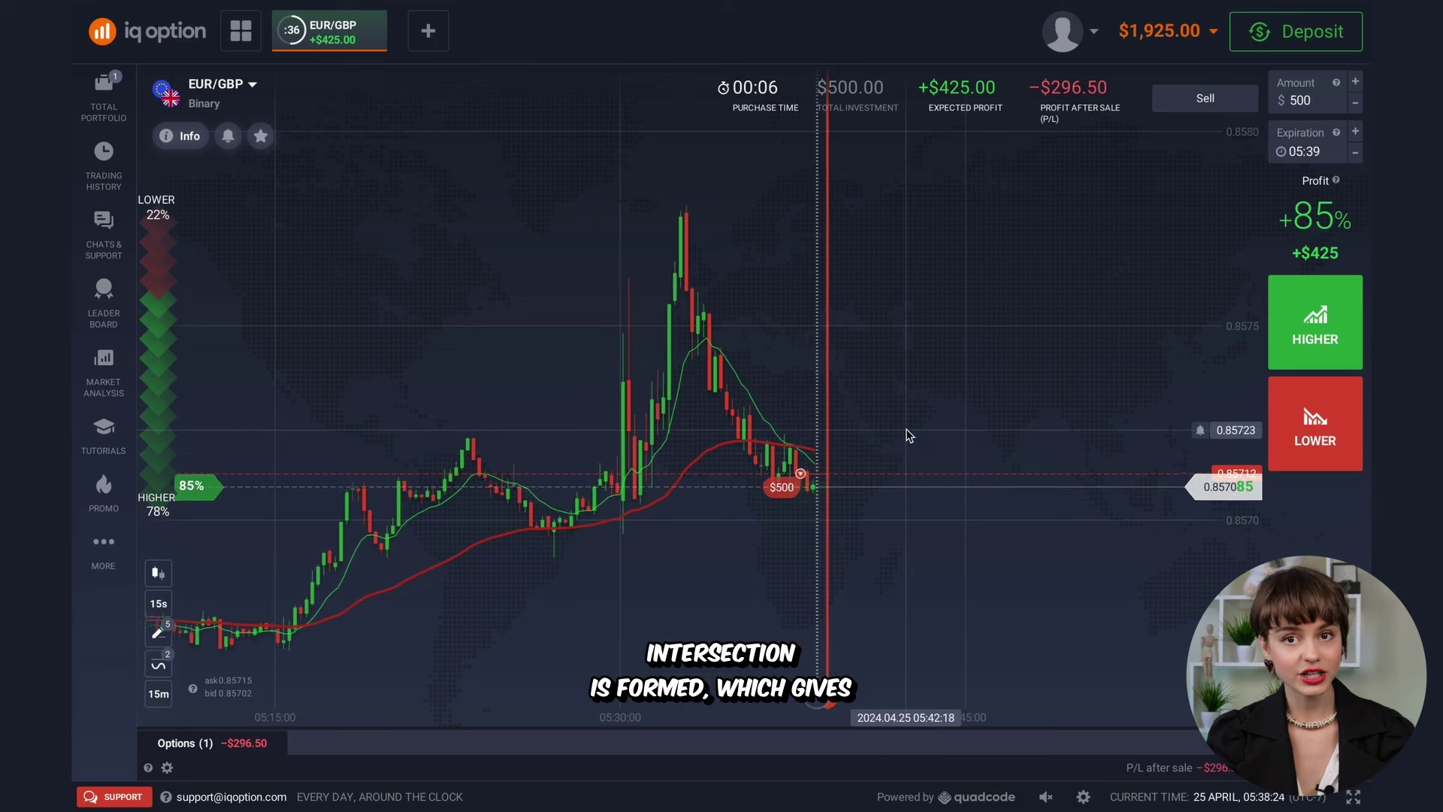
pyautogui.scroll(5, 907, 435)
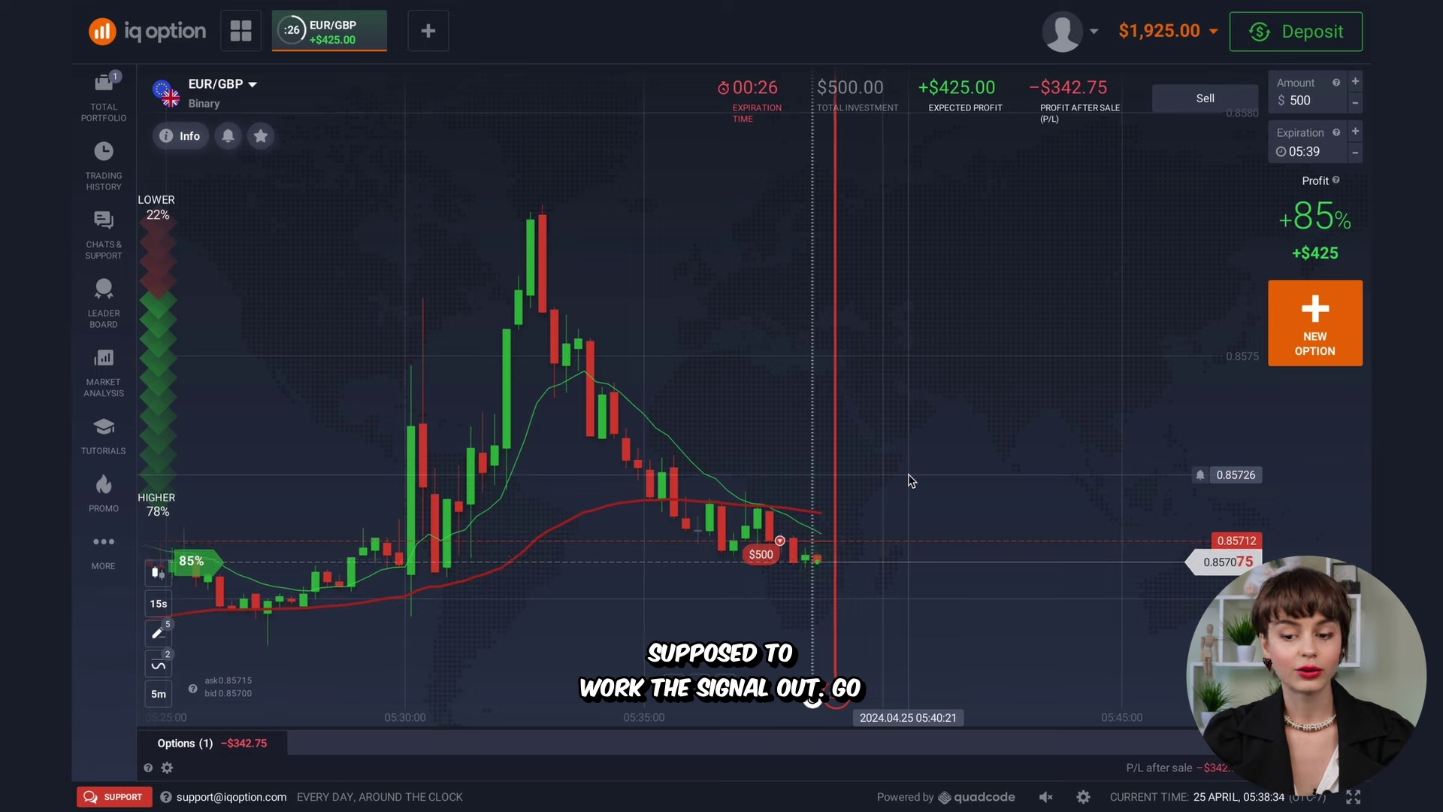
pyautogui.scroll(5, 910, 481)
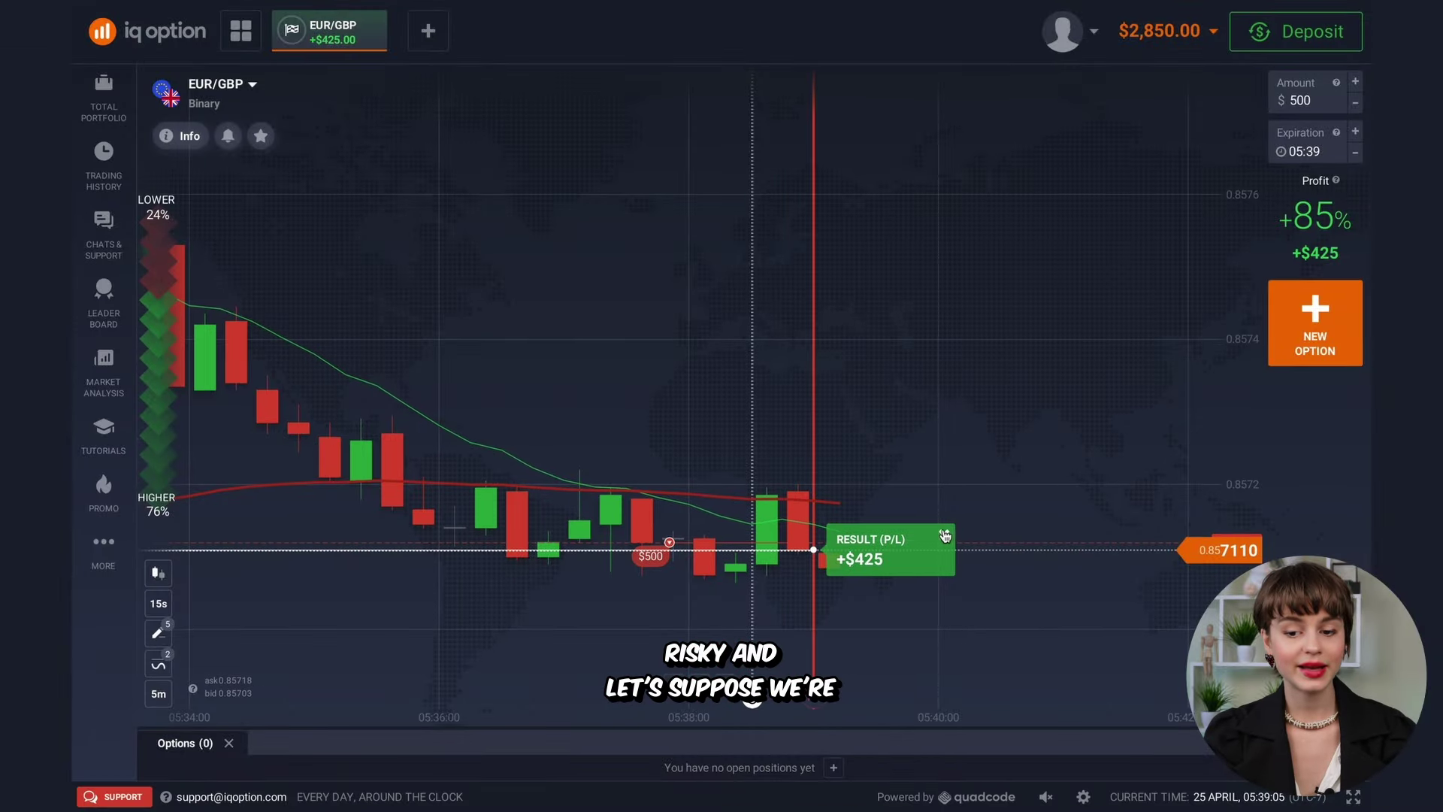
# Dismiss the finished EUR/GBP trade's result and examine how price reacts at the red moving average over several time ranges
pyautogui.click(945, 536)
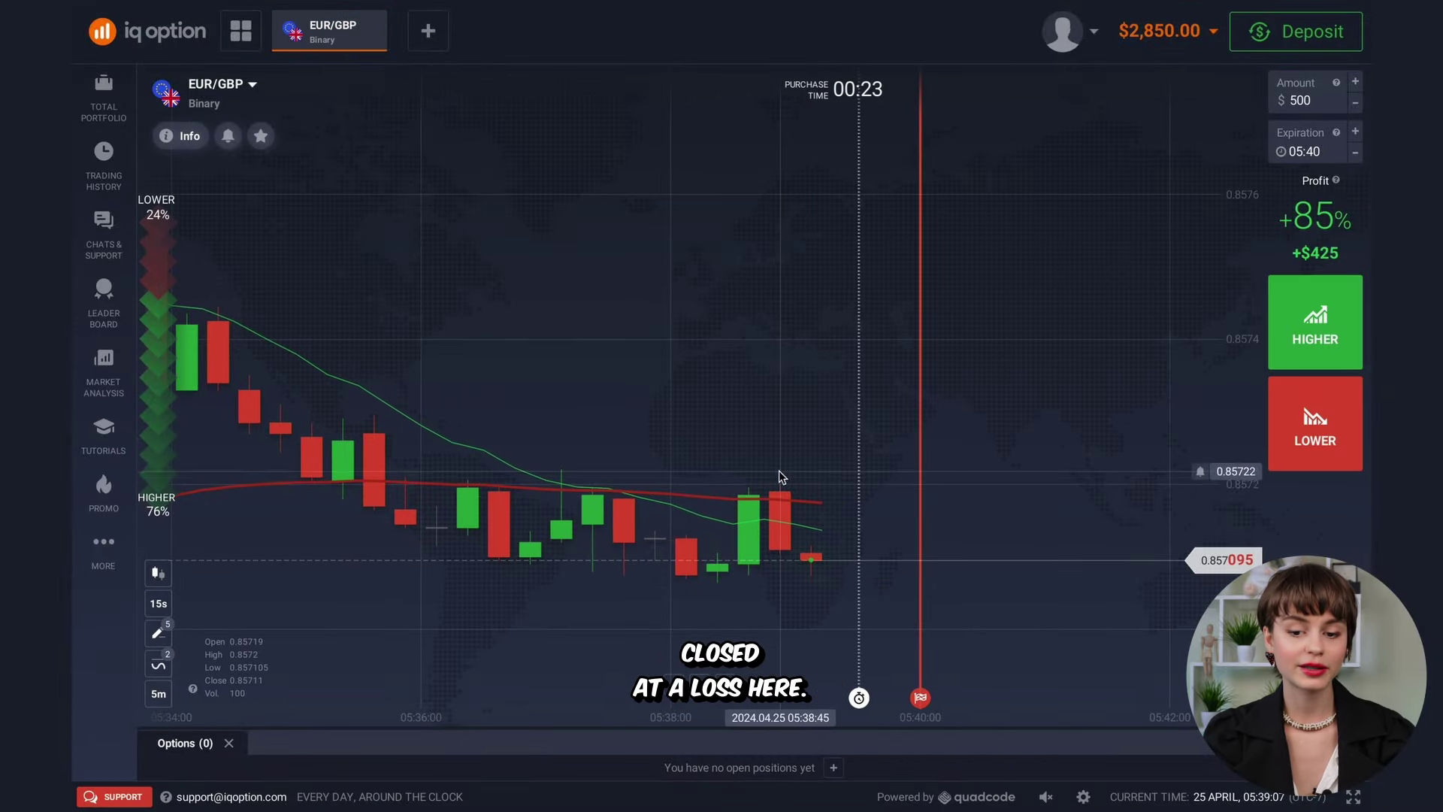
pyautogui.scroll(-2, 779, 481)
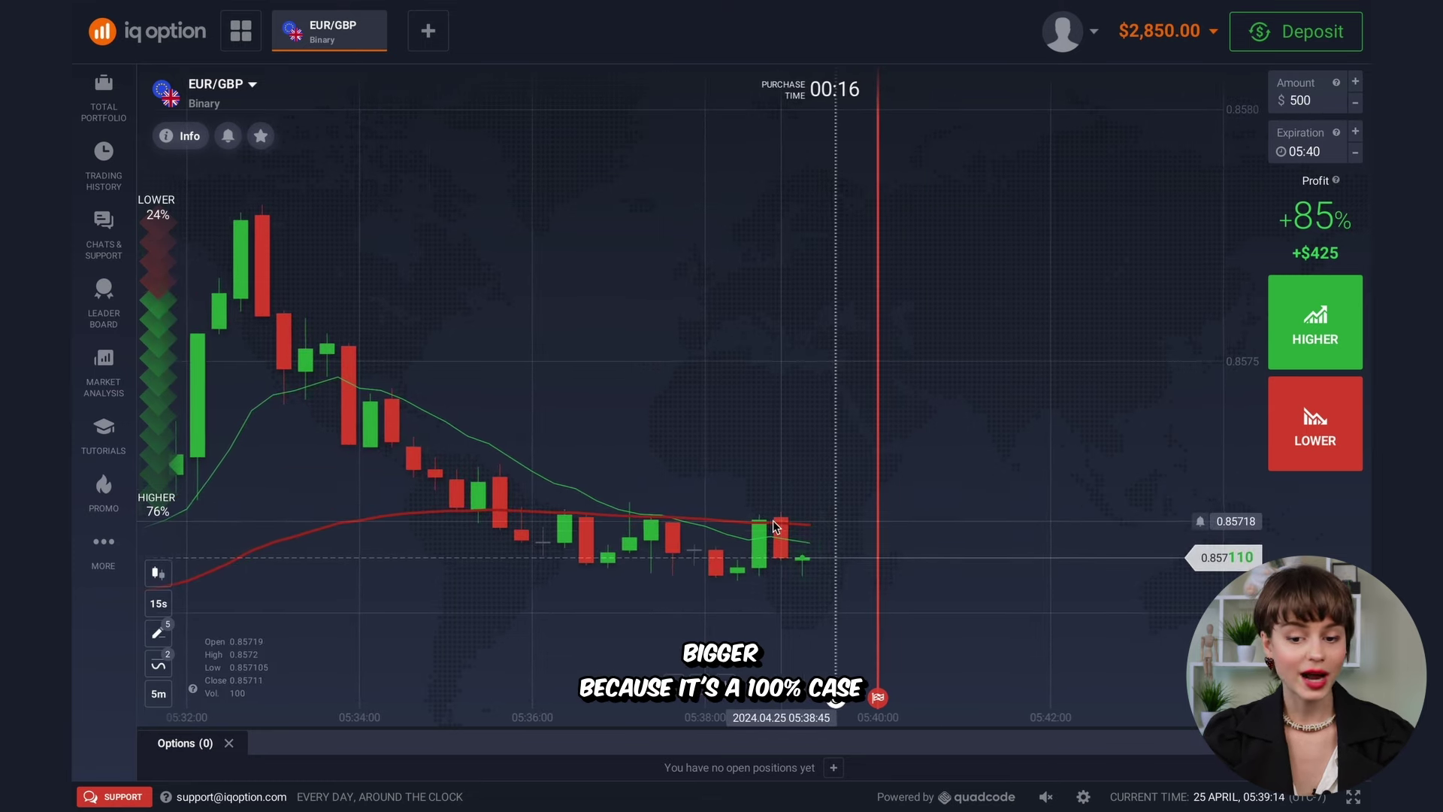
pyautogui.scroll(-1, 784, 578)
pyautogui.scroll(-1, 784, 579)
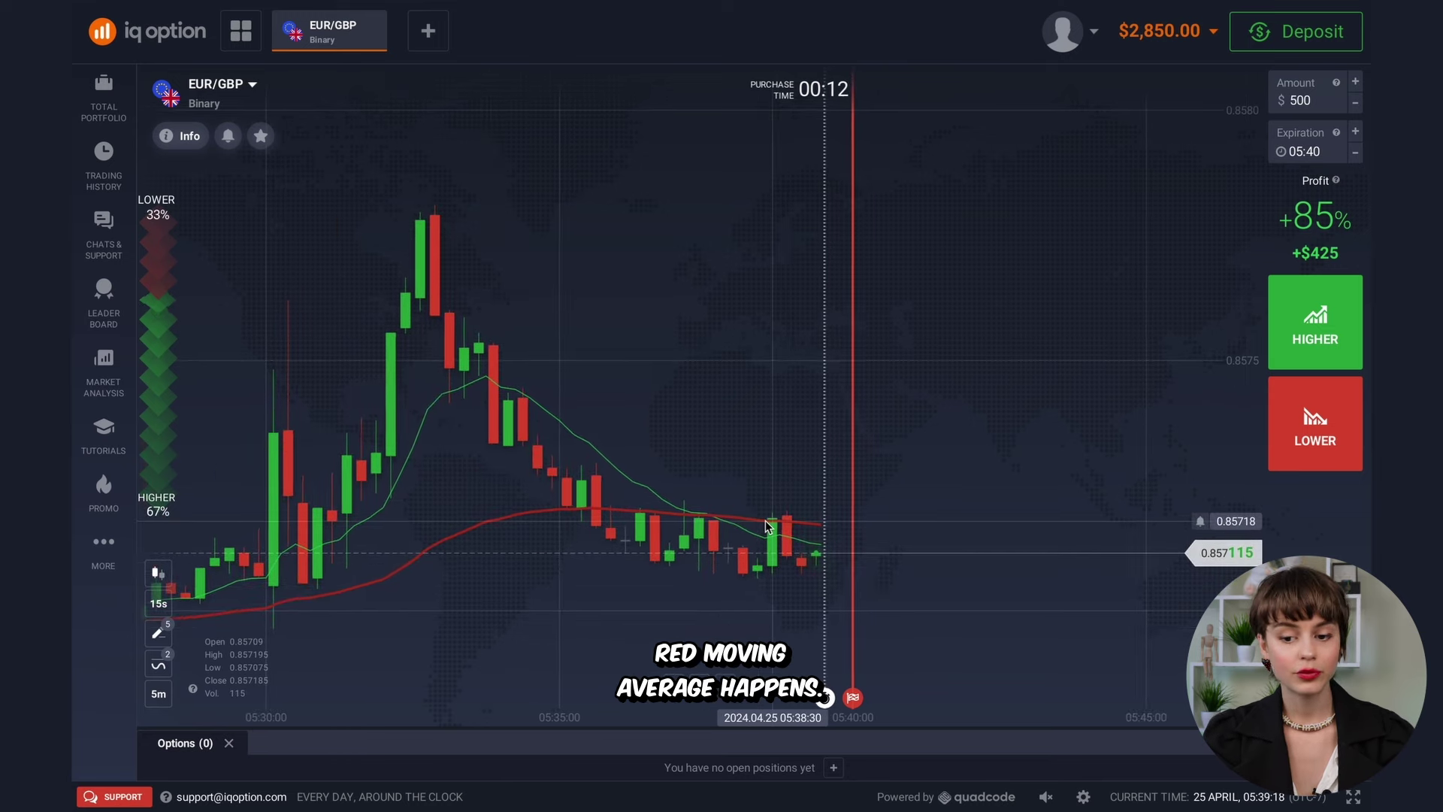
pyautogui.scroll(-1, 812, 509)
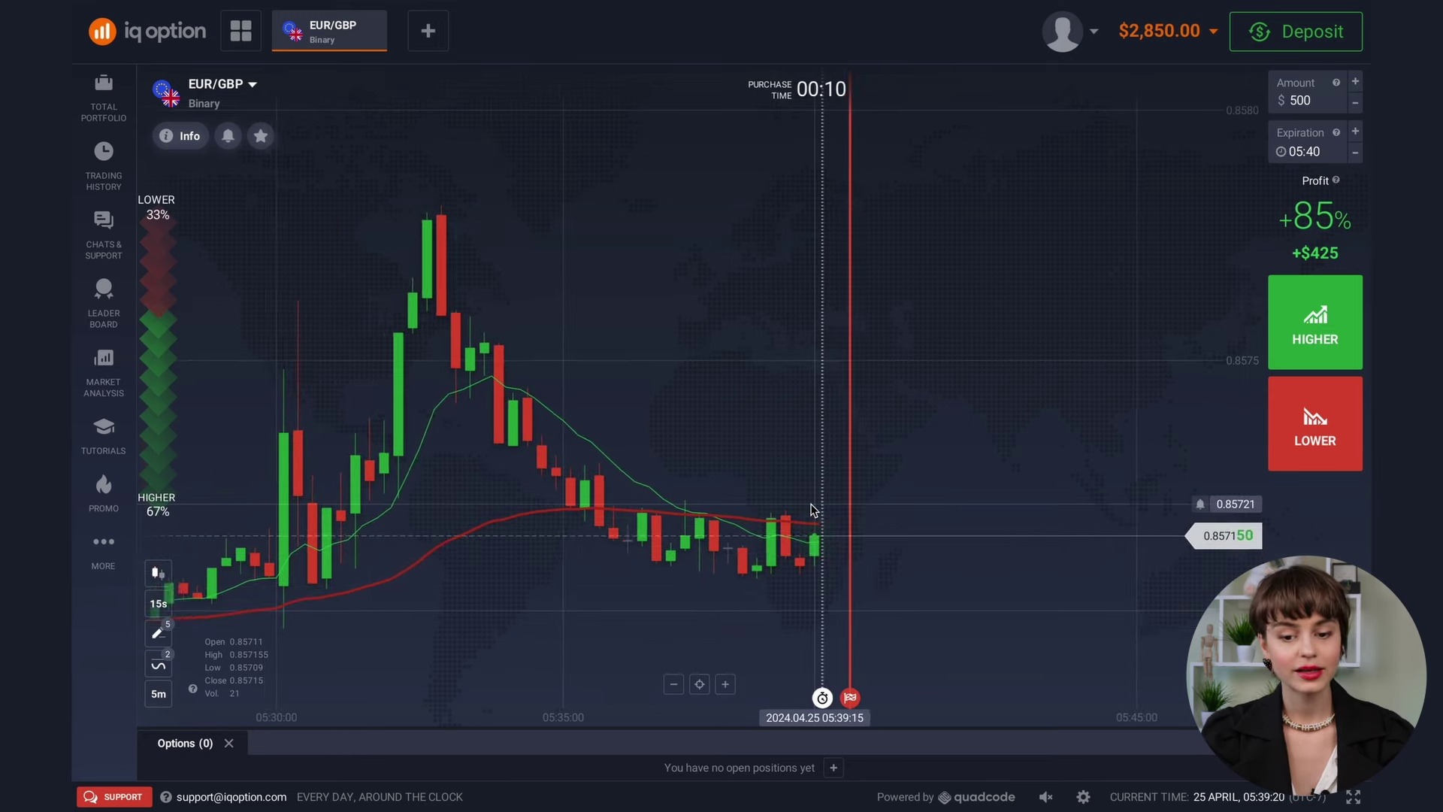
pyautogui.scroll(-5, 811, 510)
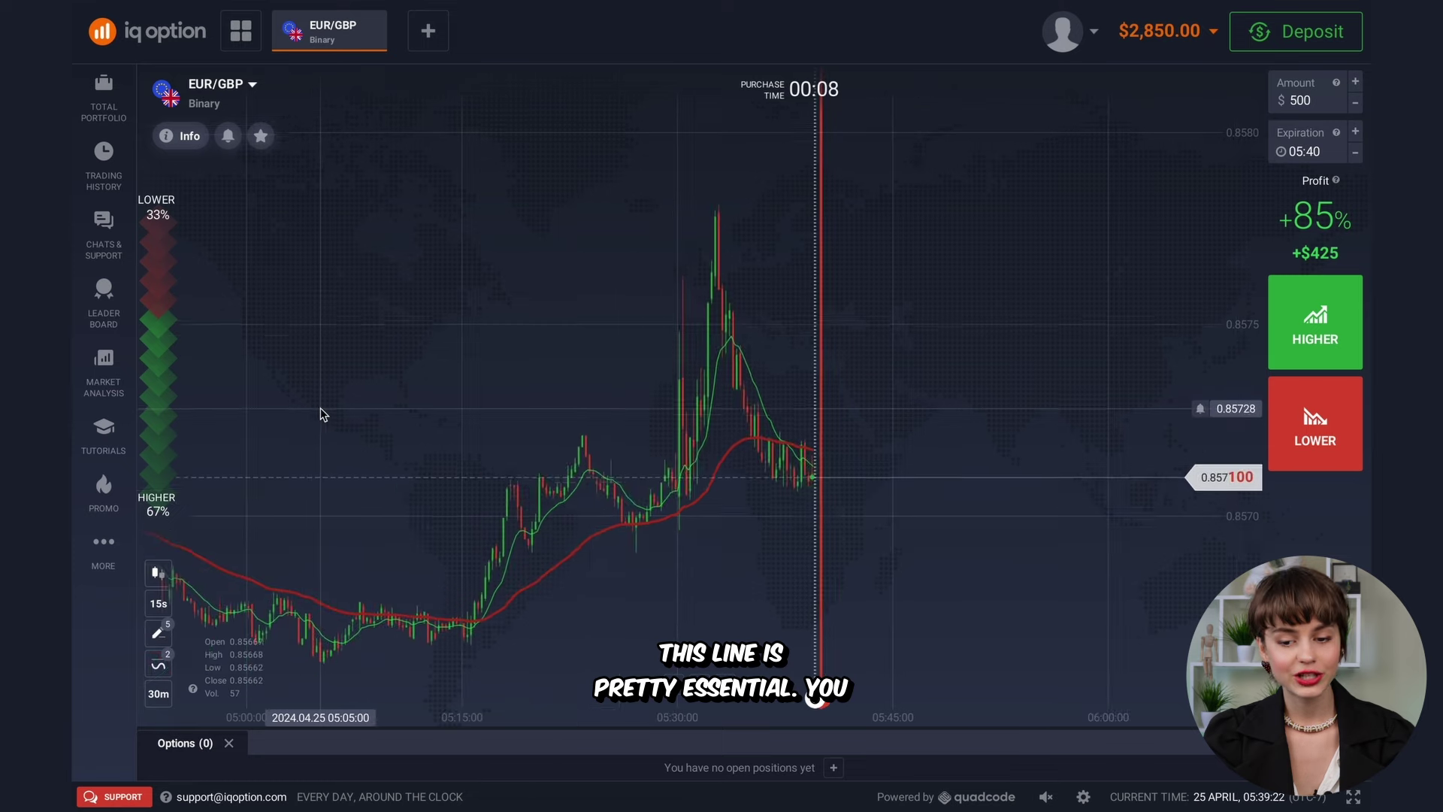
pyautogui.scroll(3, 628, 421)
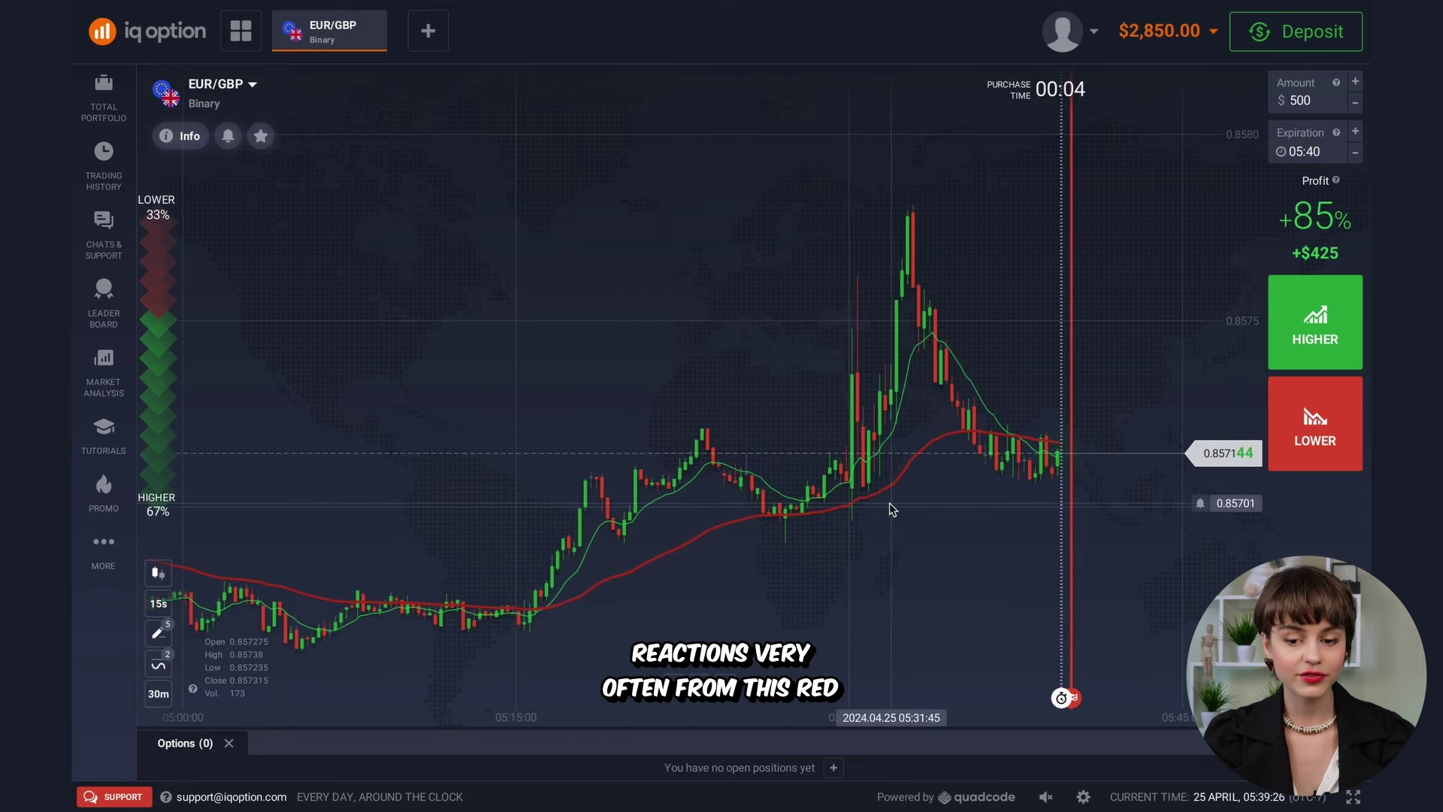
# Circle two candle contacts with the red moving average before the EUR/GBP peak on a captured chart region, and discard the capture
pyautogui.press('Print')
pyautogui.moveTo(480, 170); pyautogui.dragTo(1037, 606)
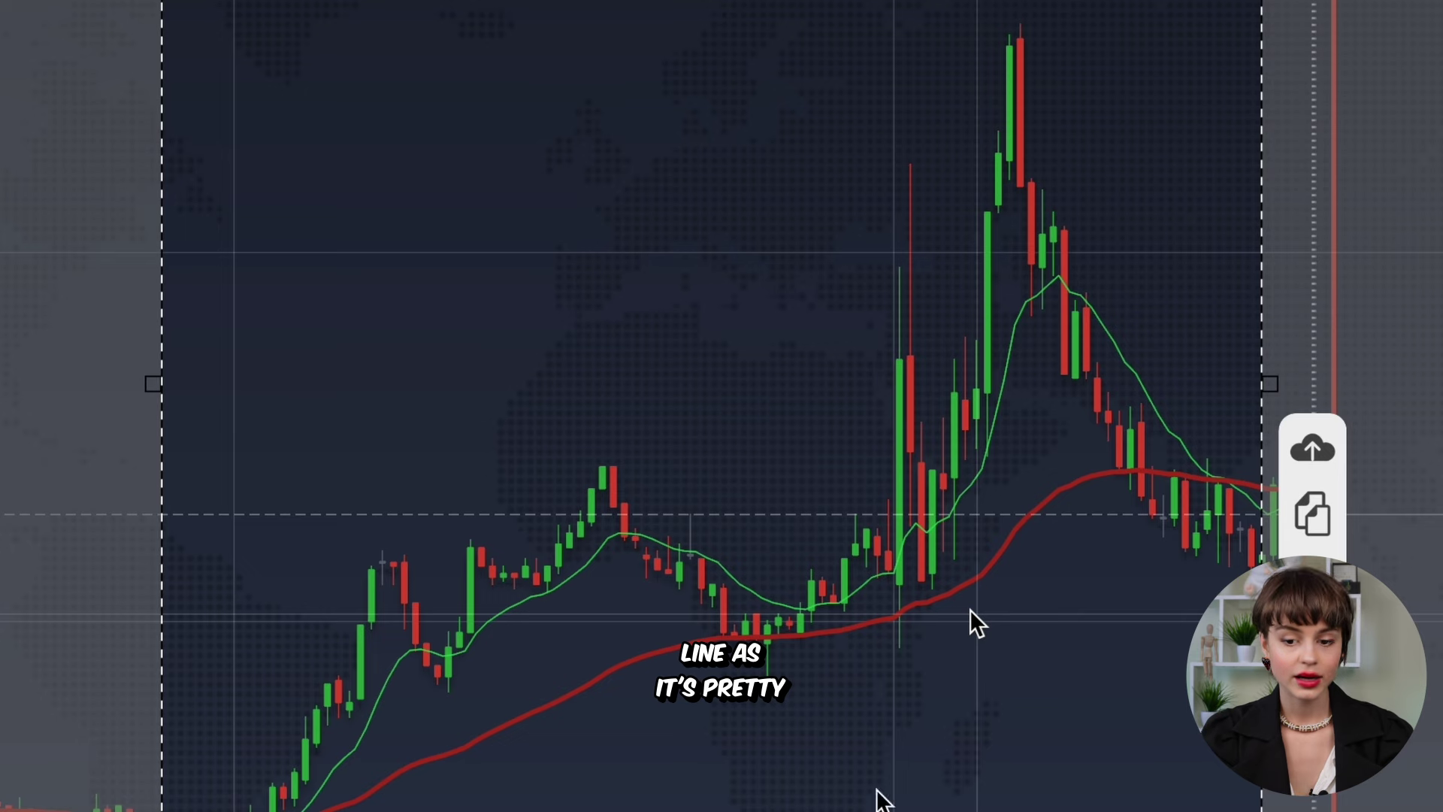
pyautogui.moveTo(803, 657)
pyautogui.mouseDown()
pyautogui.moveTo(759, 631)
pyautogui.moveTo(811, 665)
pyautogui.mouseUp()
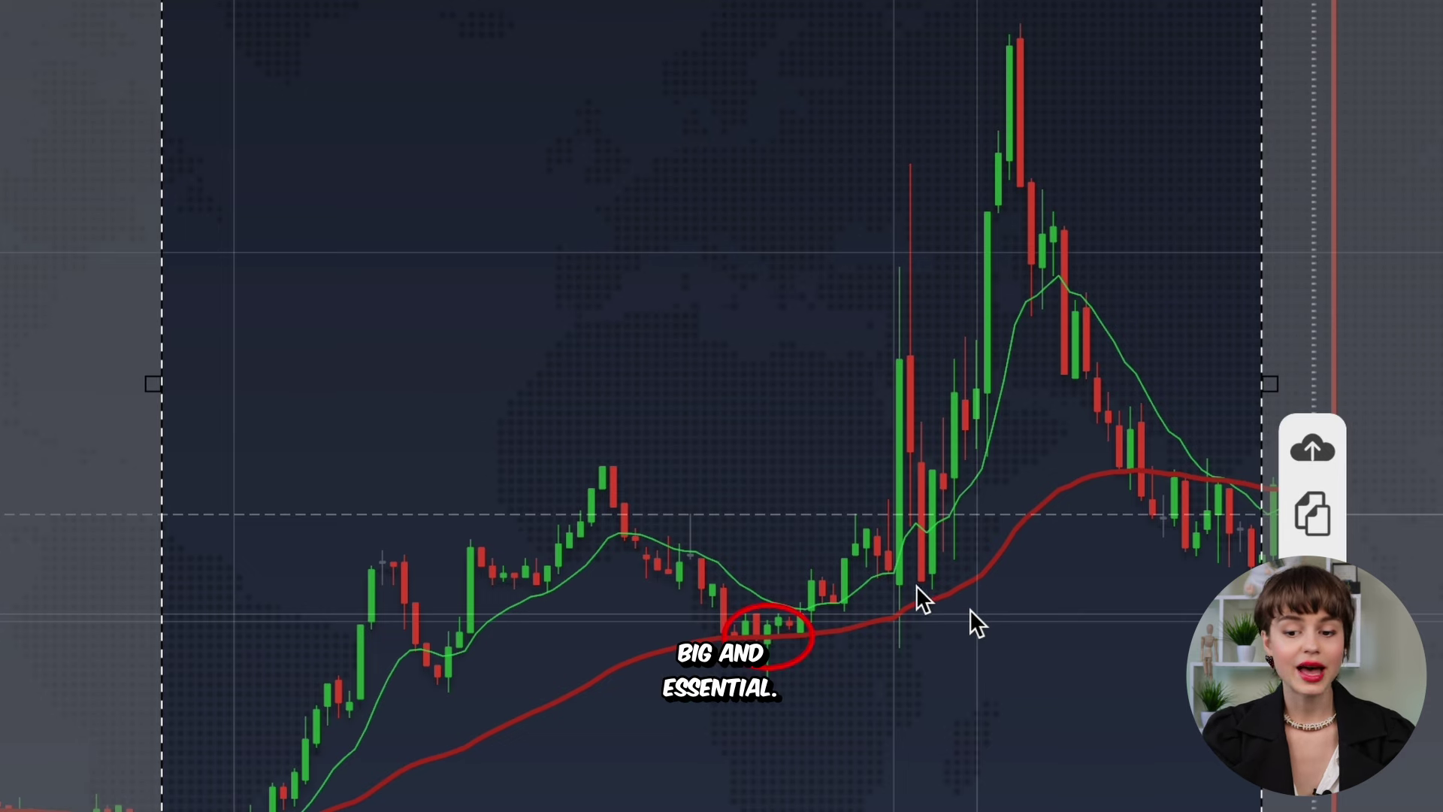
pyautogui.moveTo(919, 594)
pyautogui.mouseDown()
pyautogui.moveTo(876, 579)
pyautogui.moveTo(931, 641)
pyautogui.moveTo(920, 572)
pyautogui.mouseUp()
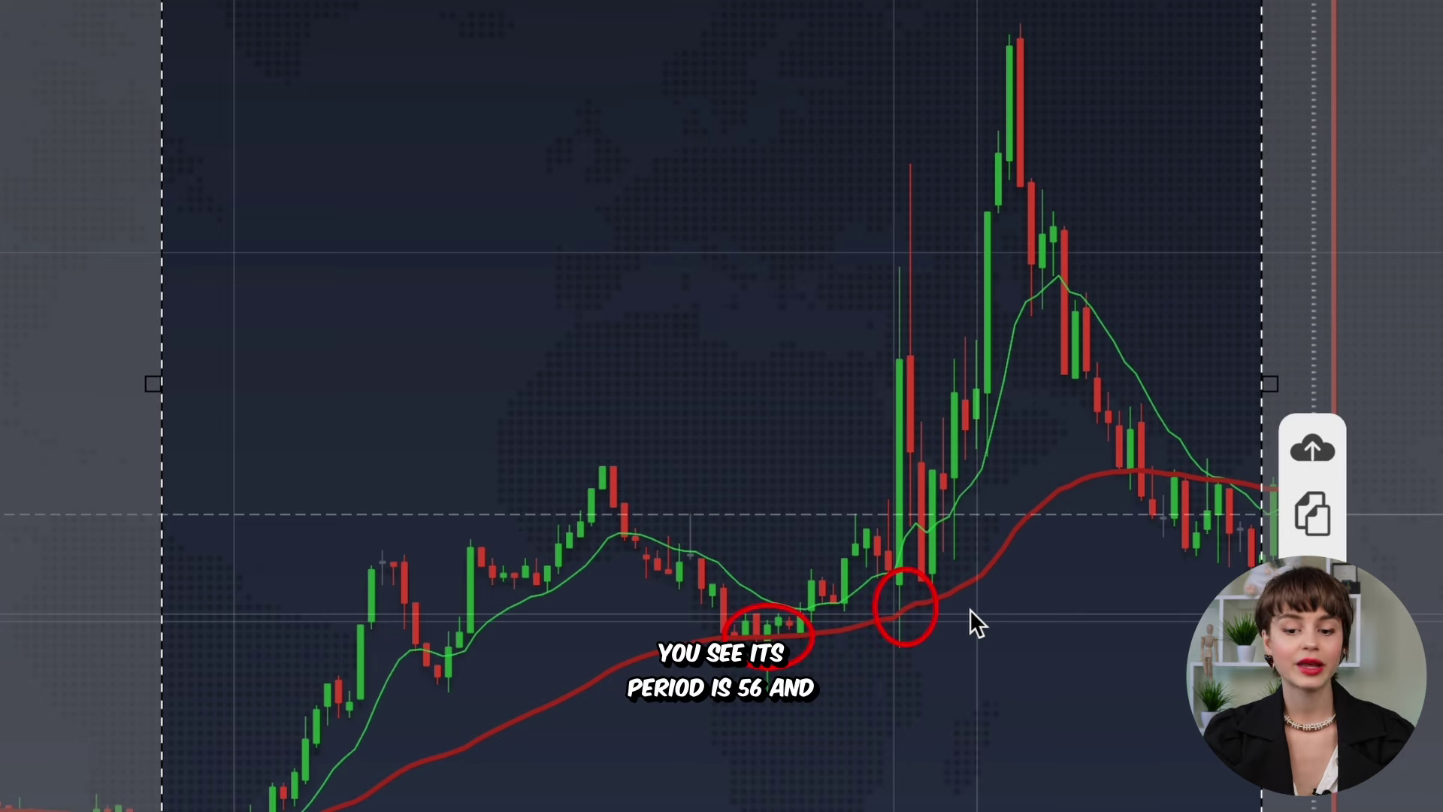
pyautogui.press('Escape')
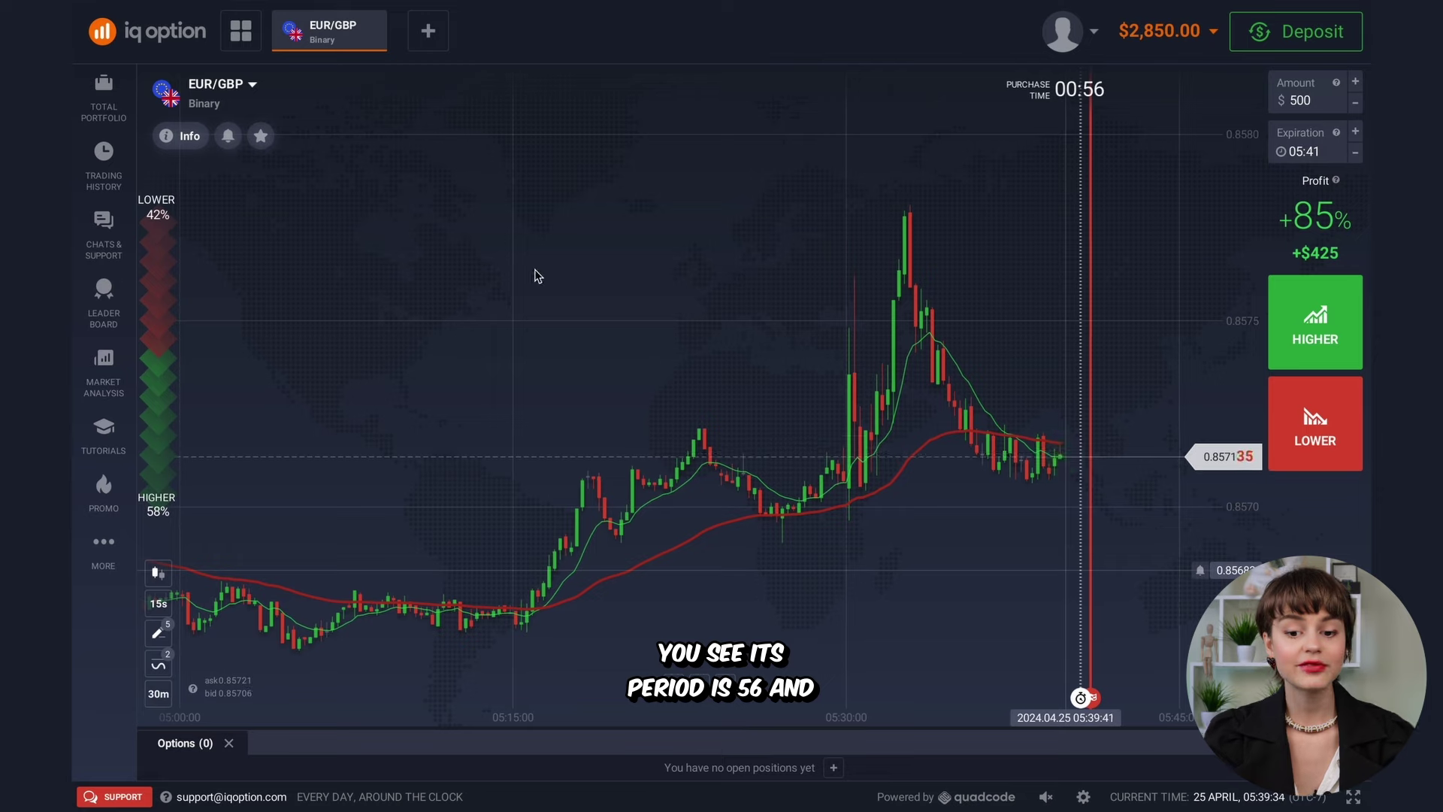
# Examine the latest EUR/GBP candles around the red moving average in close and wide views for another entry
pyautogui.scroll(5, 1031, 419)
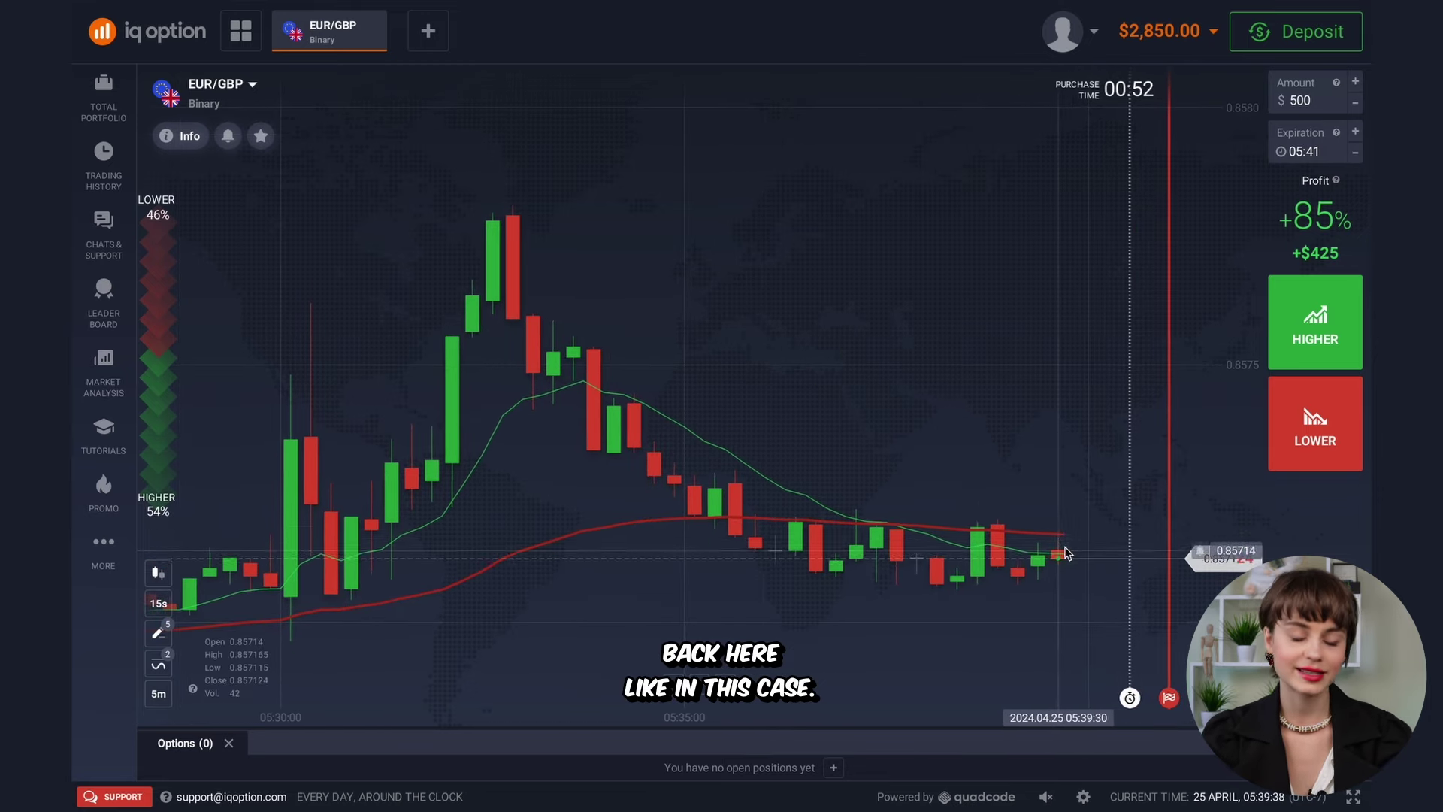
pyautogui.scroll(-3, 1000, 581)
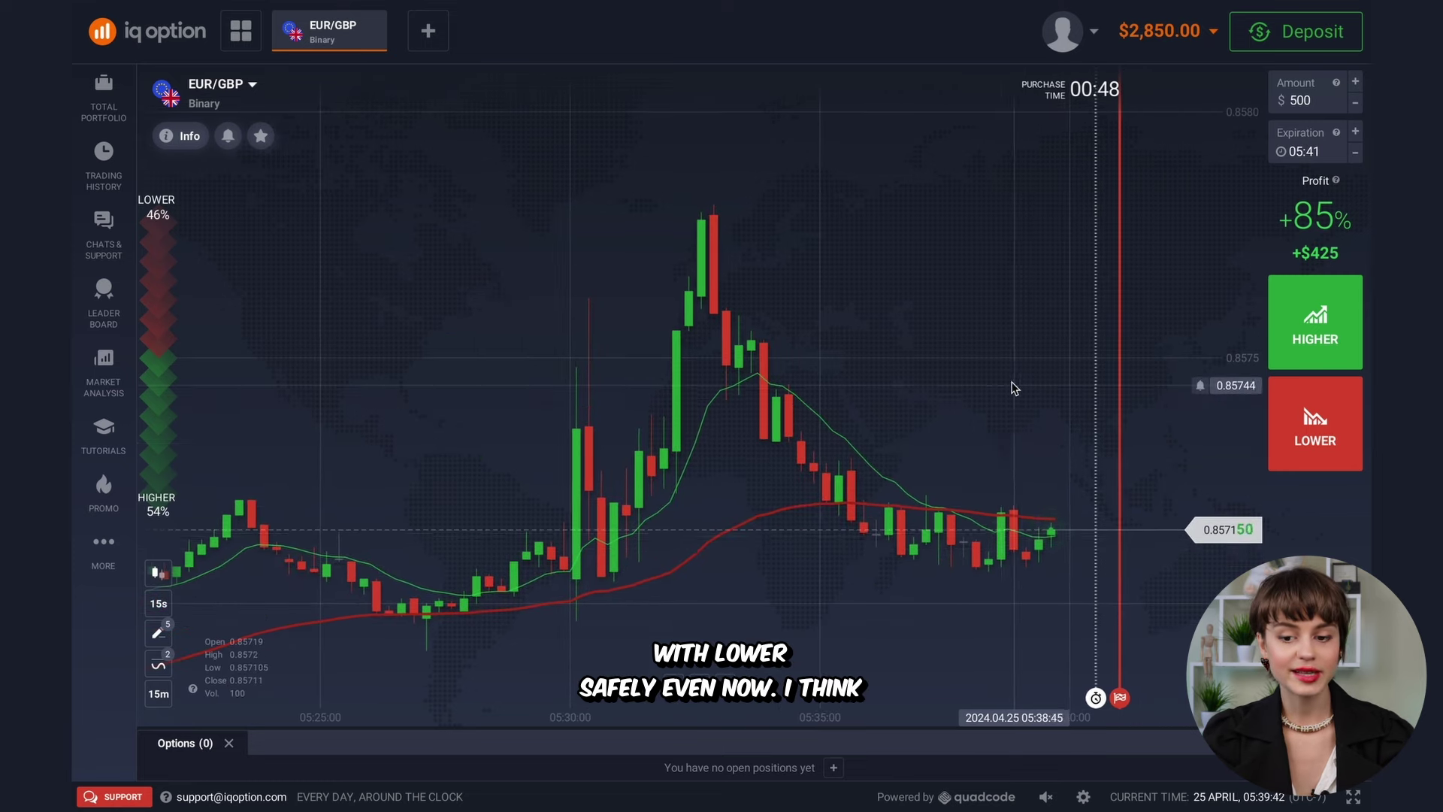
pyautogui.scroll(-1, 1002, 387)
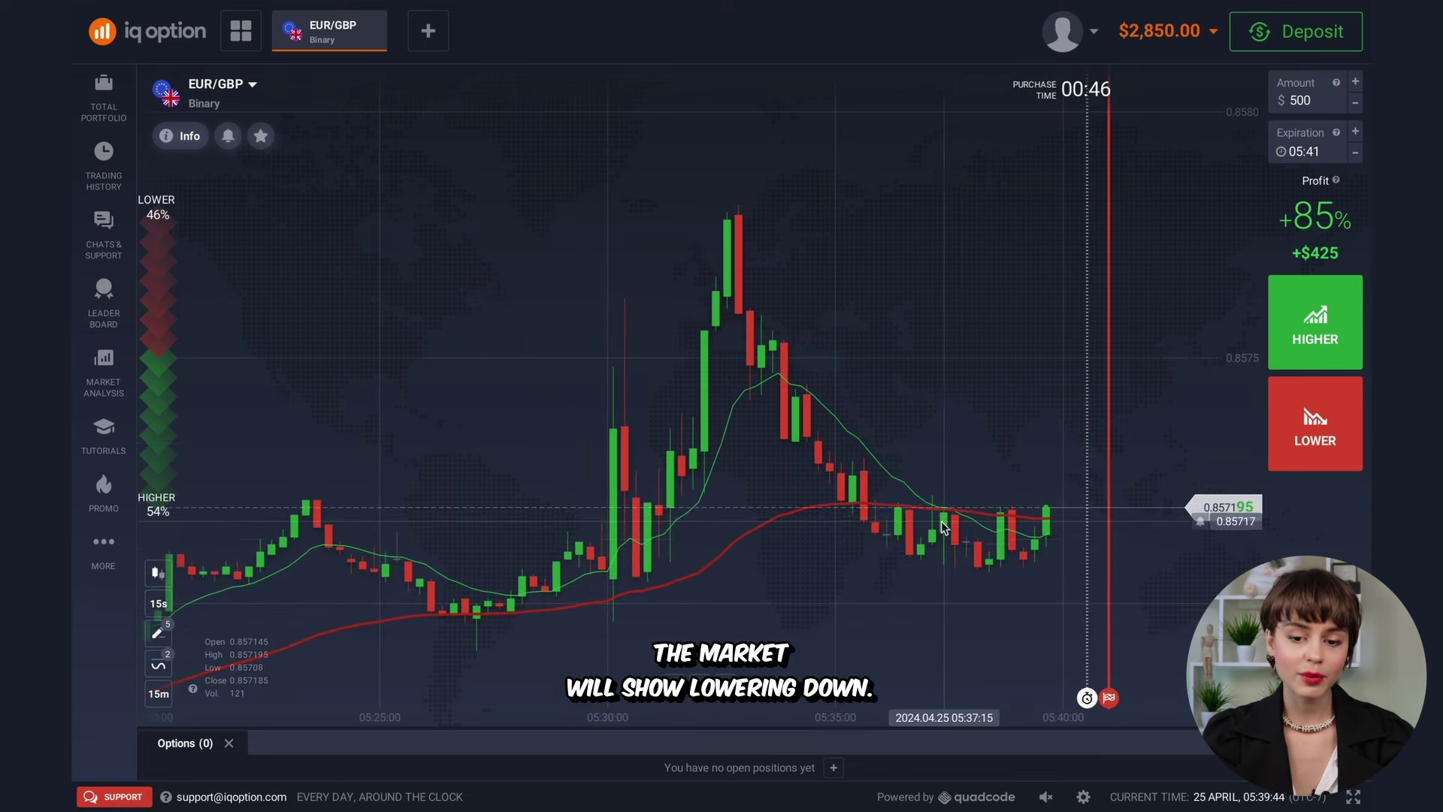
pyautogui.scroll(-3, 947, 532)
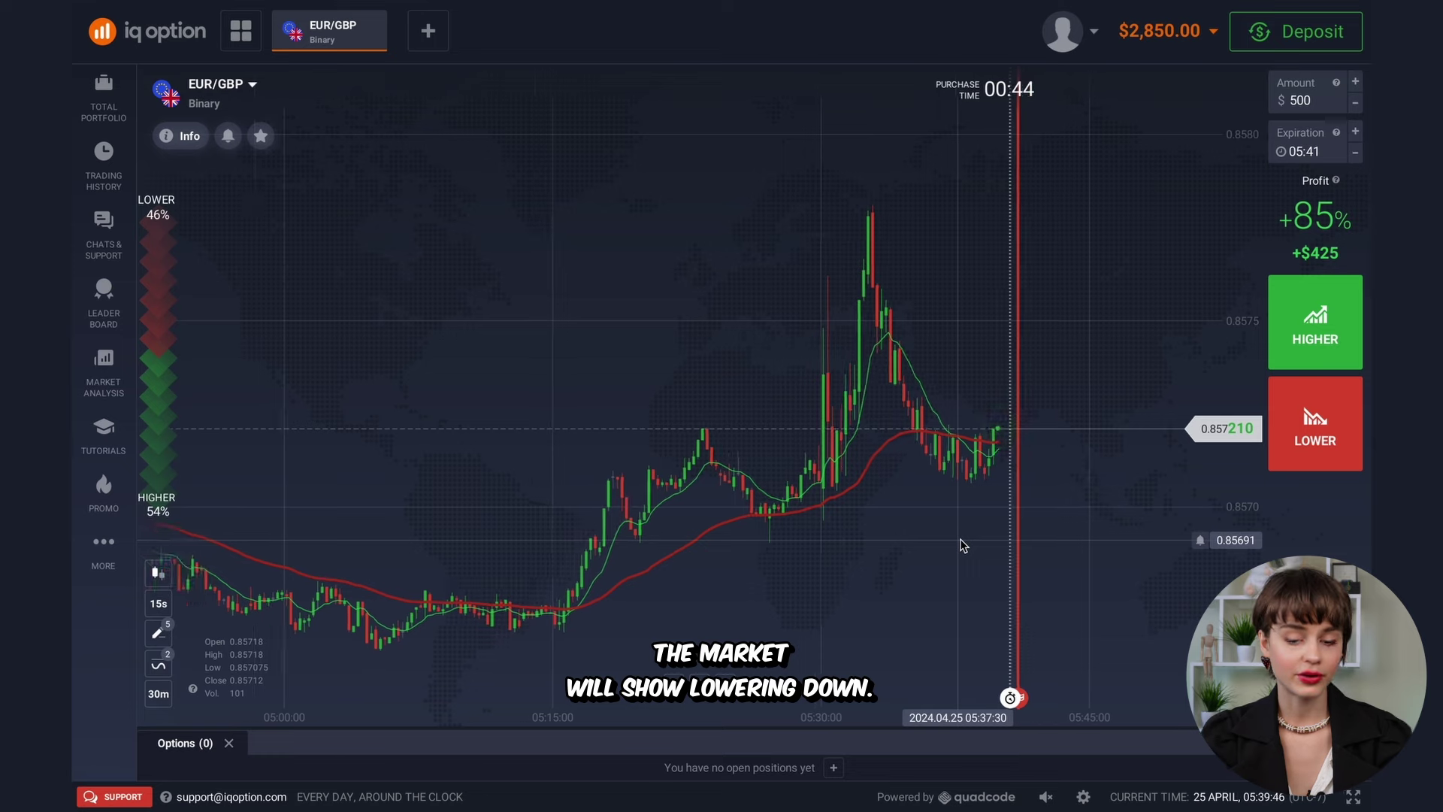
pyautogui.scroll(4, 998, 460)
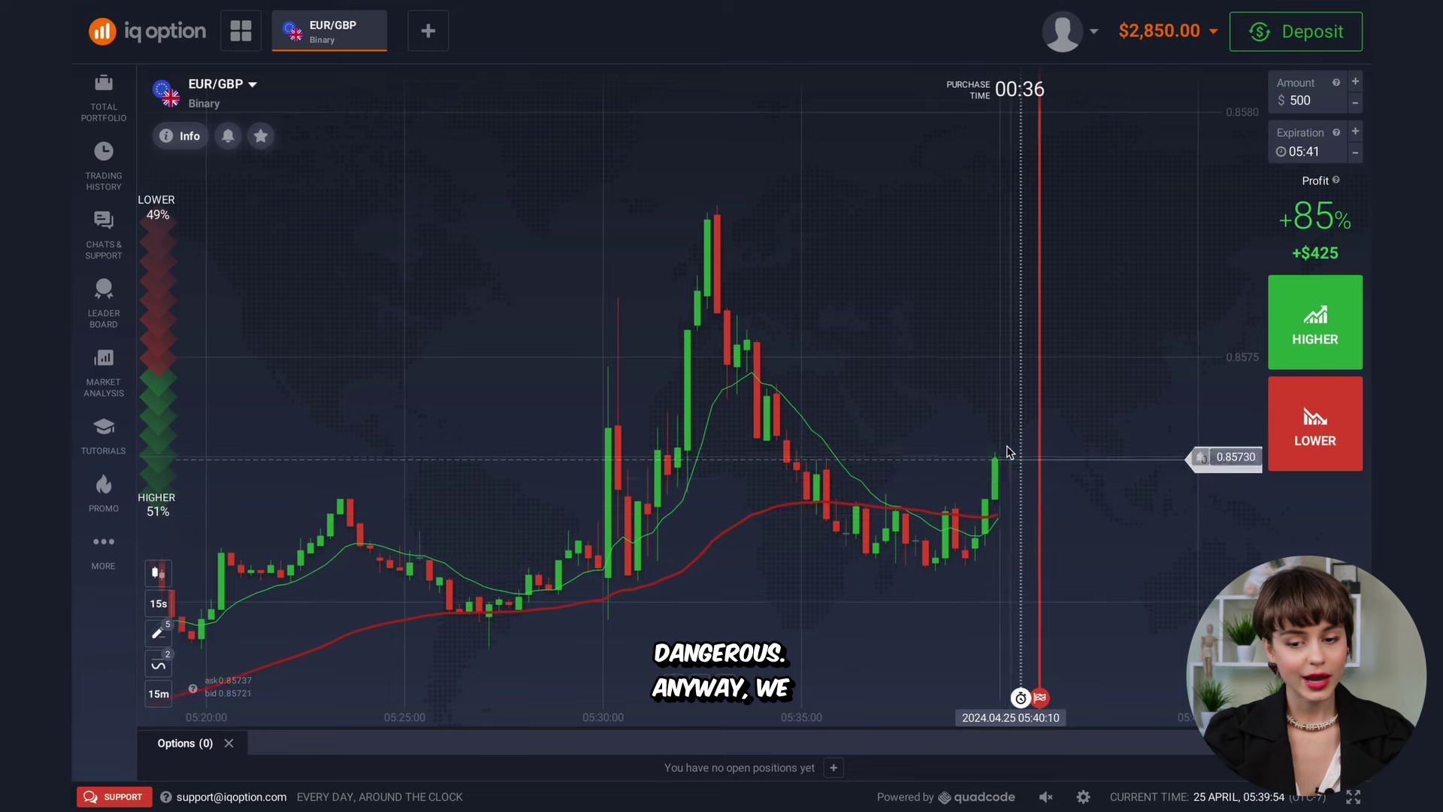
pyautogui.scroll(2, 1005, 454)
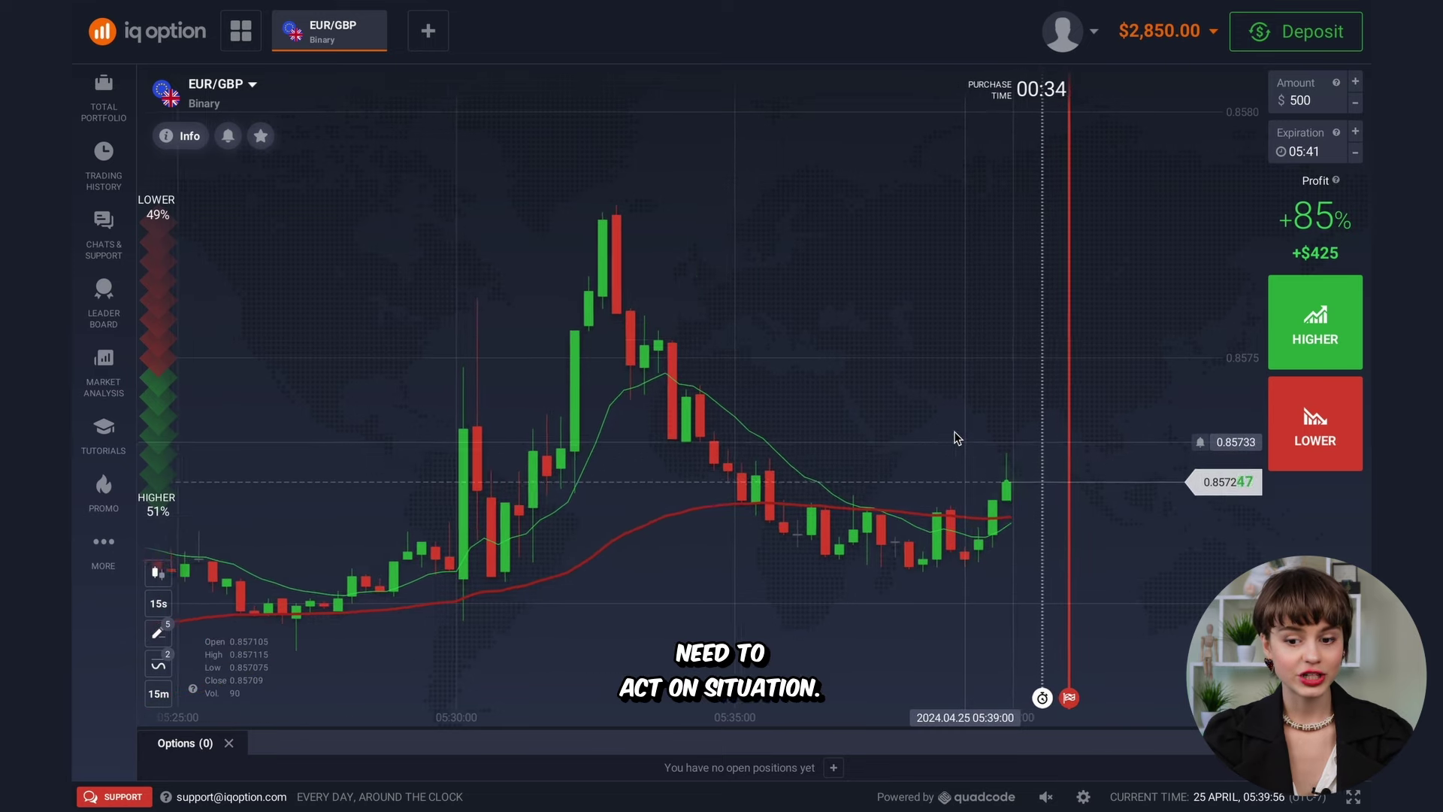
pyautogui.scroll(-1, 759, 345)
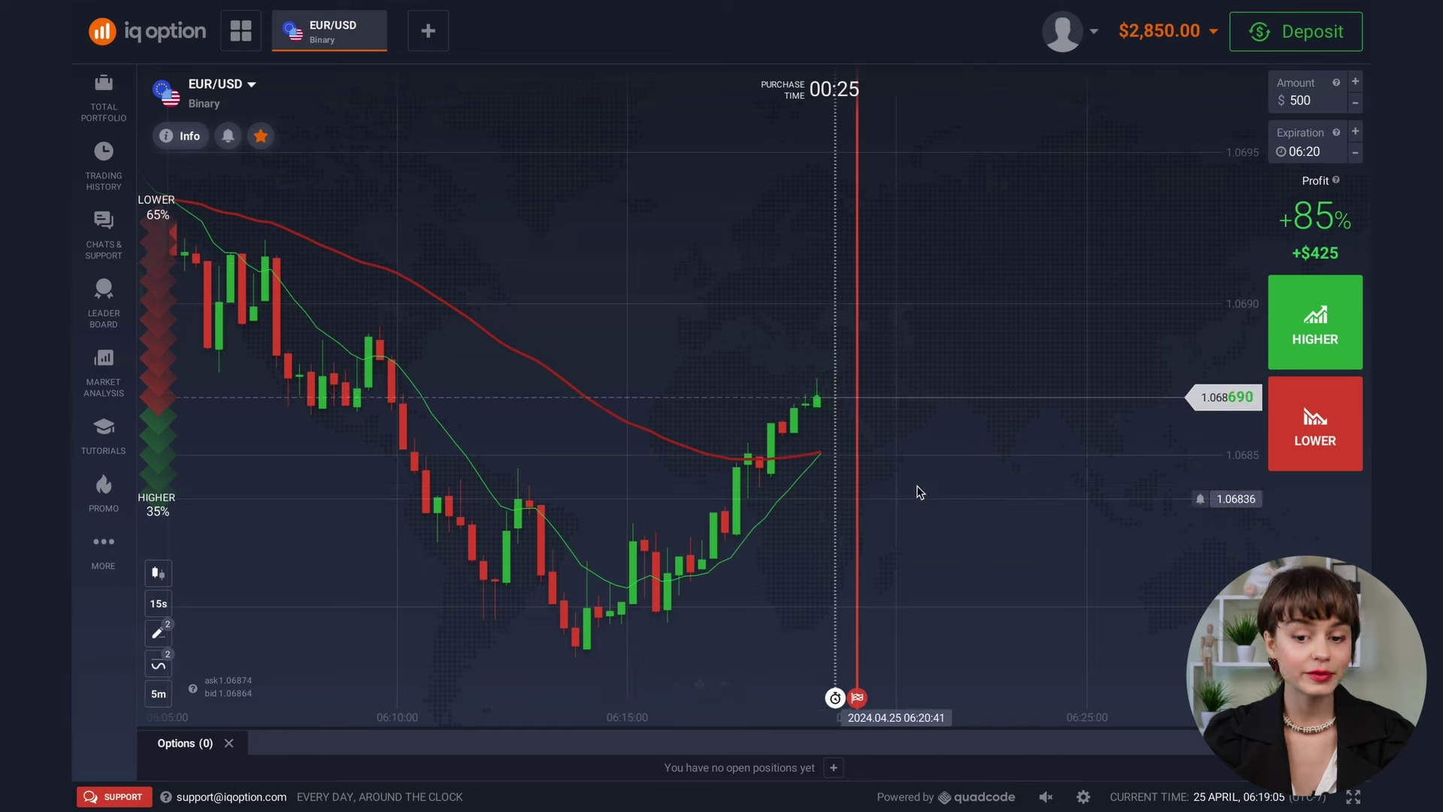
# Open a $500 Higher trade on EUR/USD expiring at 06:21 at the moving-average crossover and review it in the wider trend
pyautogui.scroll(3, 877, 400)
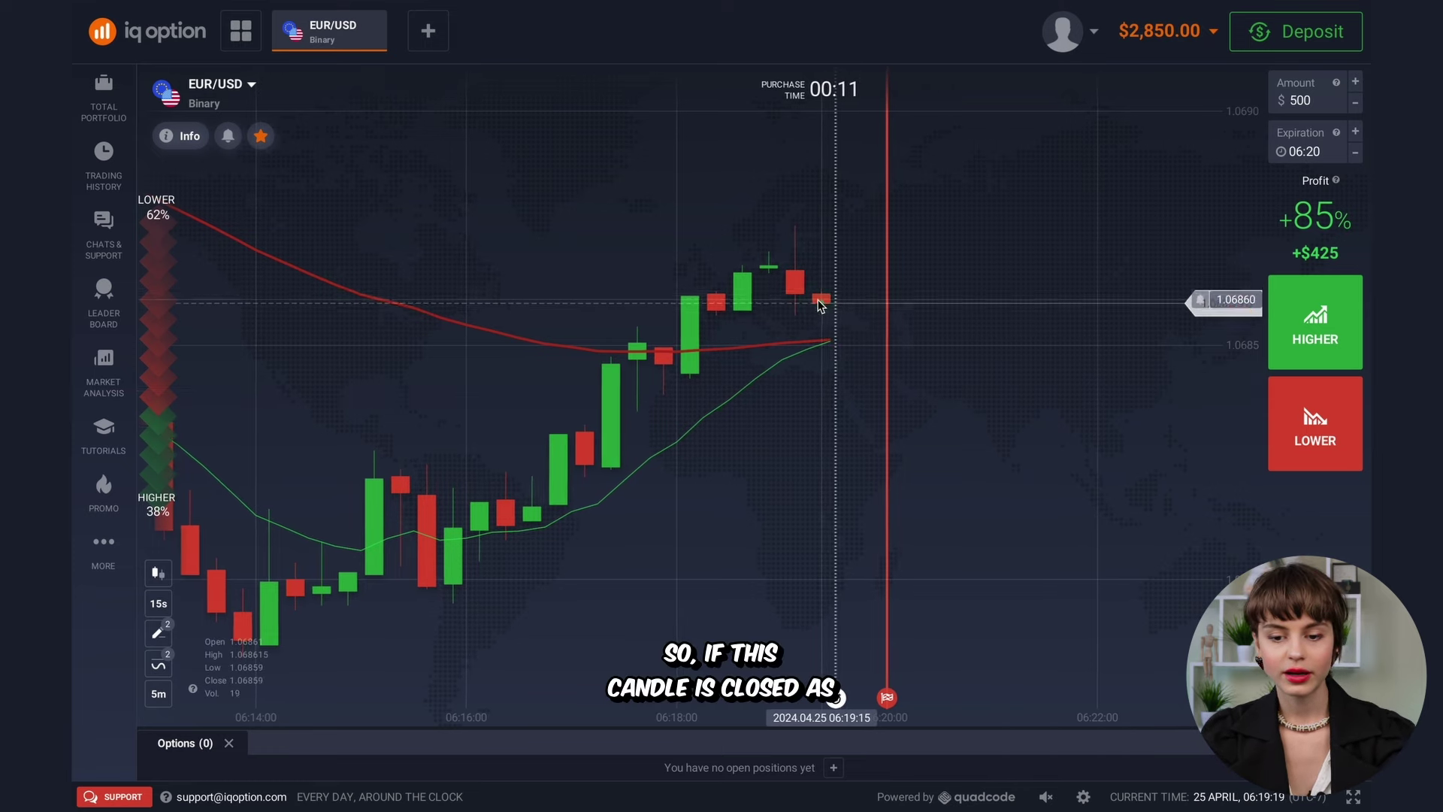
pyautogui.scroll(5, 861, 350)
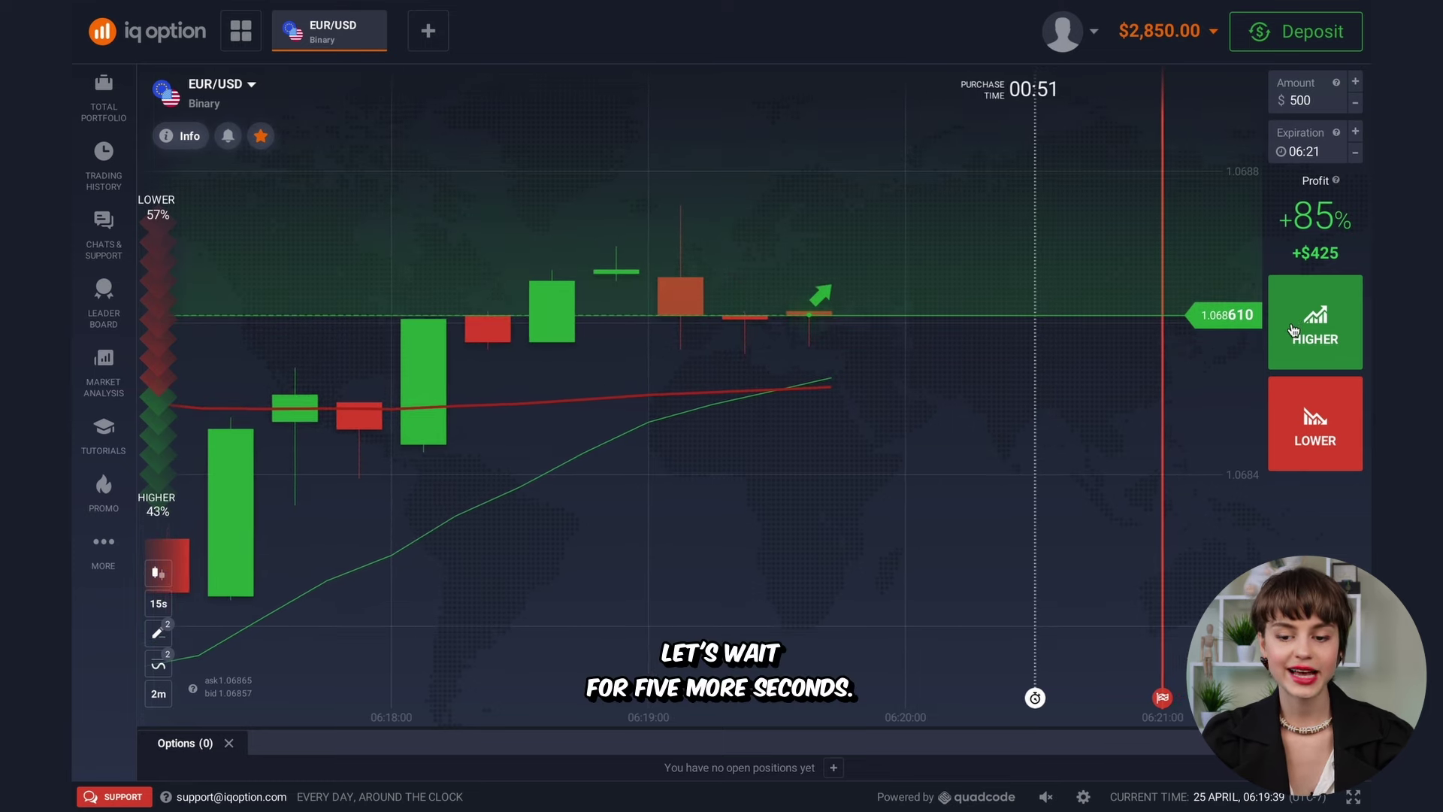
pyautogui.click(1293, 331)
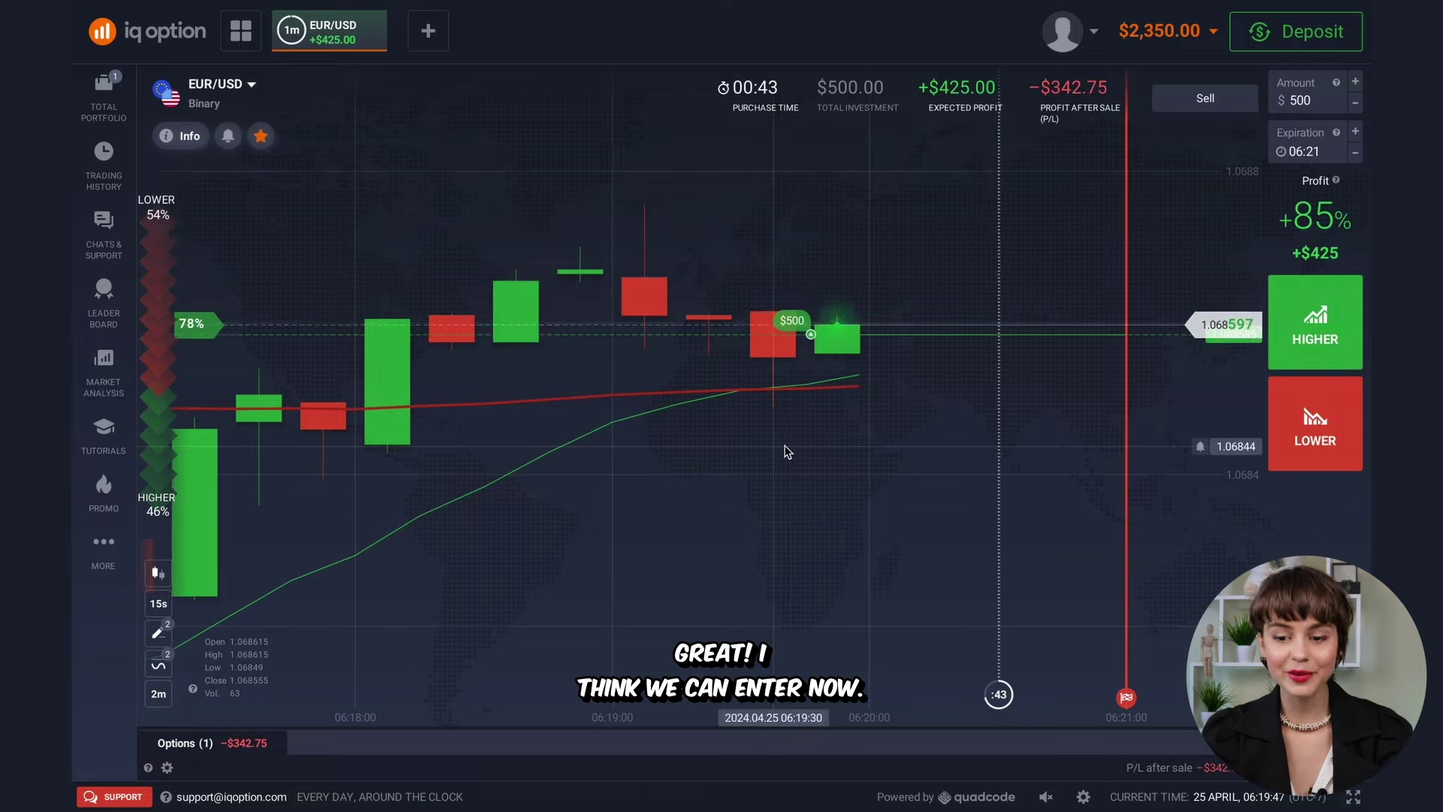
pyautogui.scroll(-2, 787, 451)
pyautogui.scroll(-3, 780, 419)
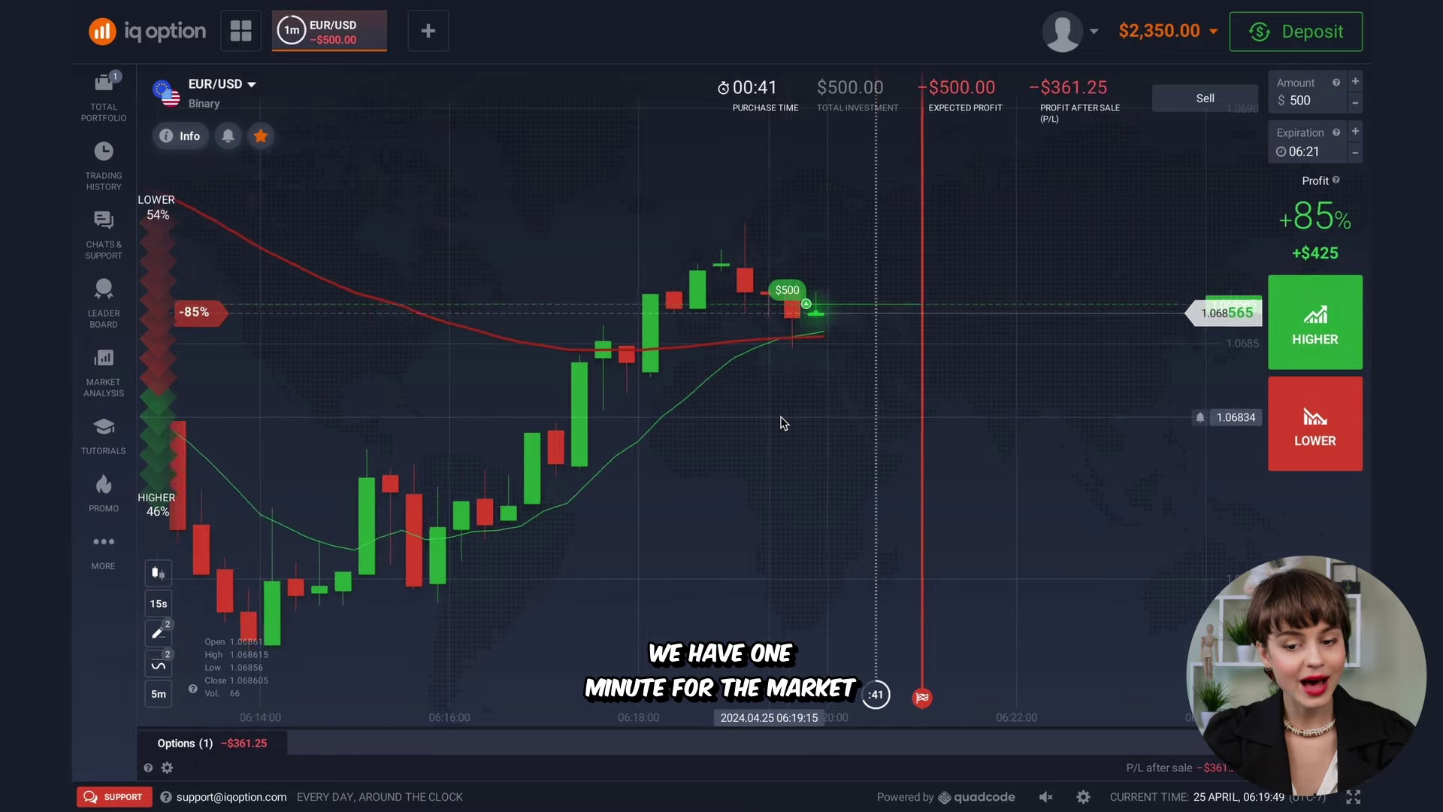
pyautogui.scroll(-2, 764, 560)
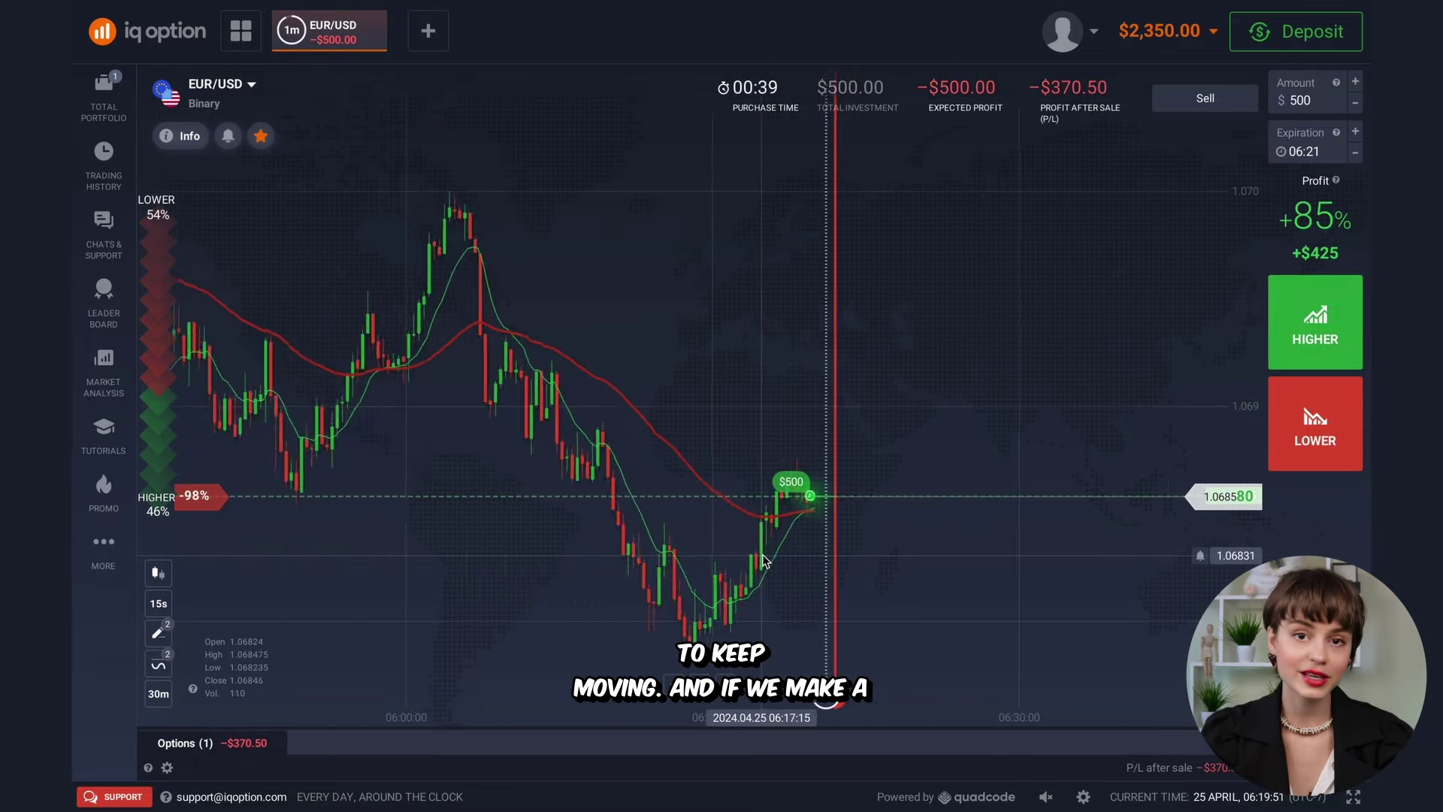
pyautogui.scroll(-1, 1007, 399)
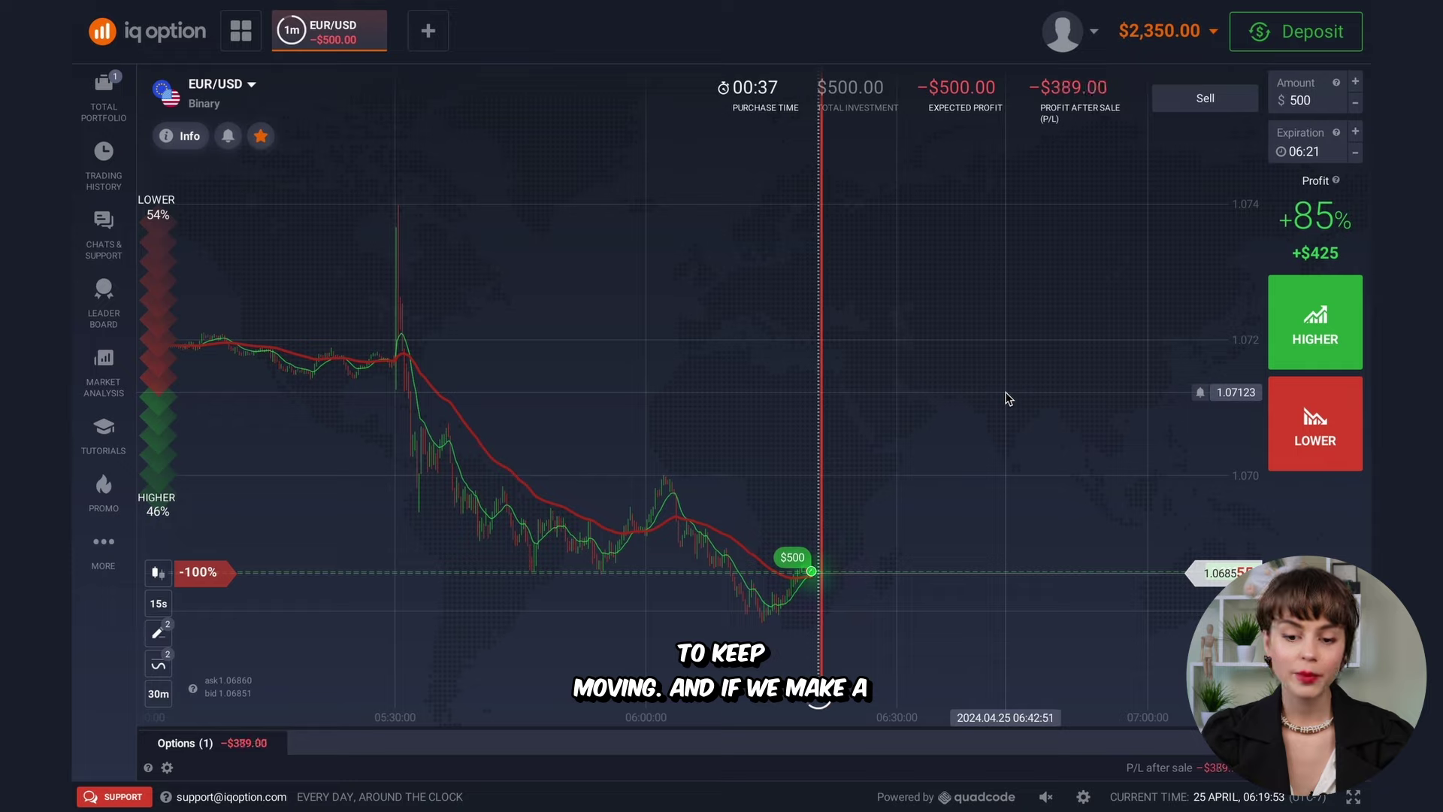
# Mark the long decline, earlier rise and expected reversal with arrows on a captured EUR/USD chart region, and follow the Higher trade up close
pyautogui.press('Print')
pyautogui.moveTo(210, 132); pyautogui.dragTo(1150, 695)
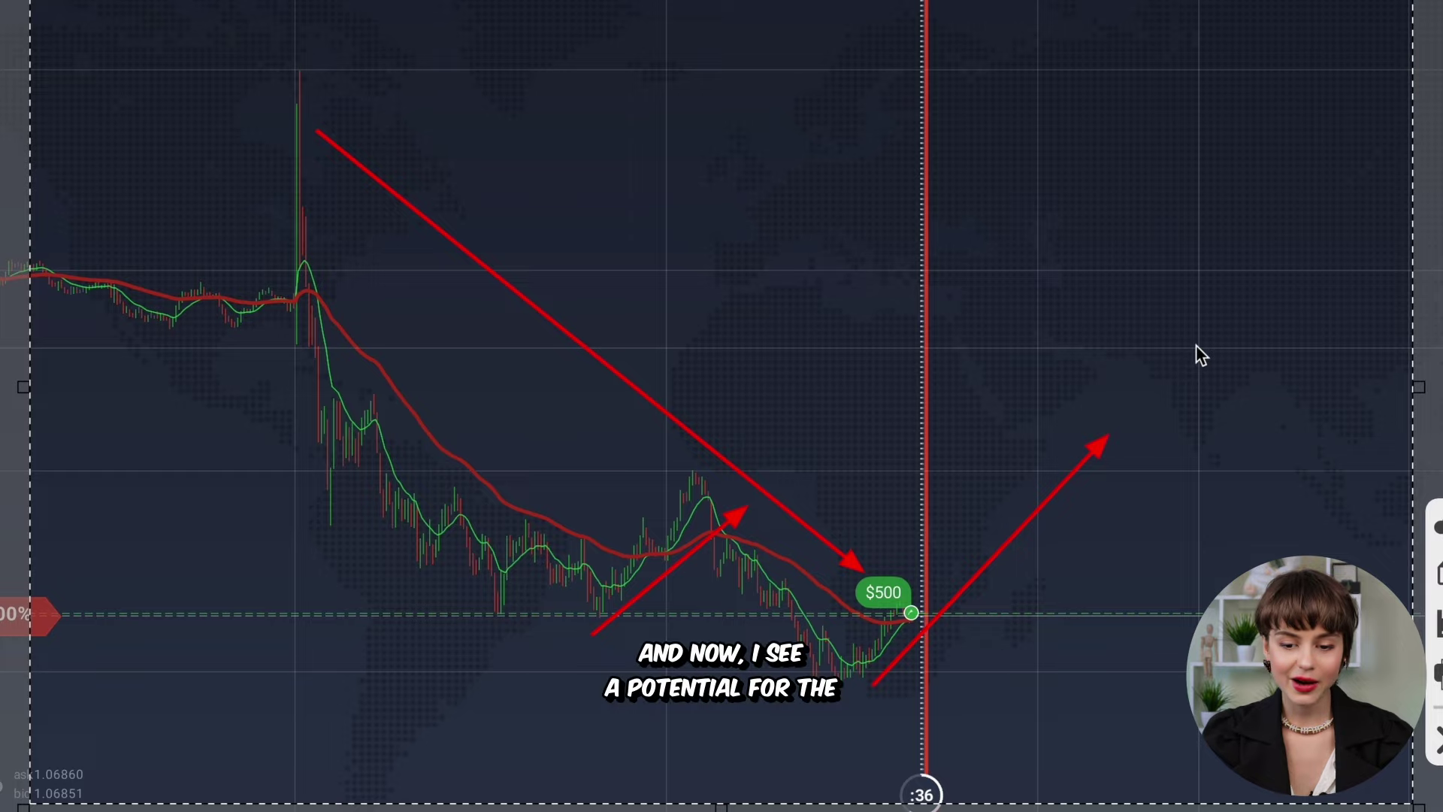
pyautogui.scroll(5, 885, 530)
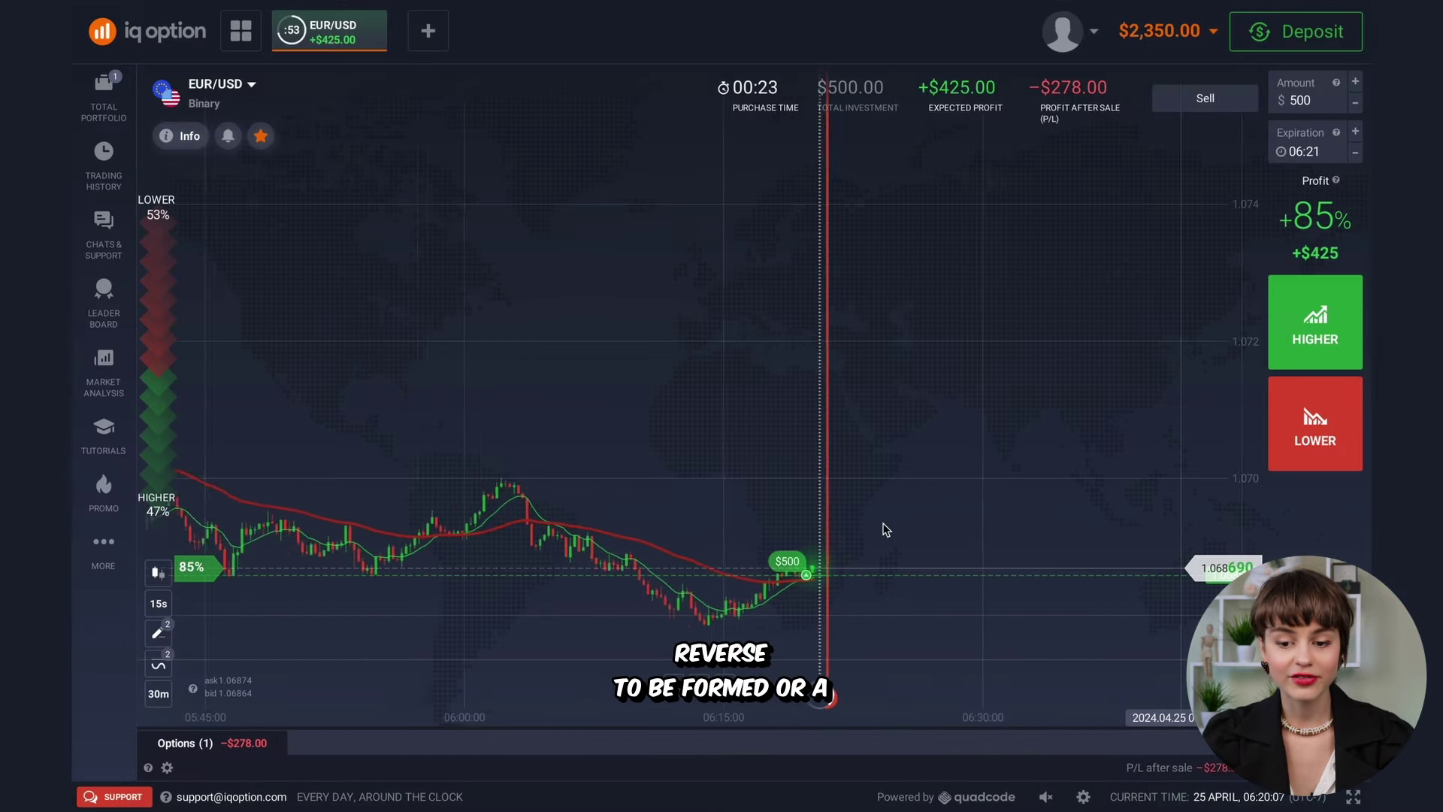
pyautogui.scroll(3, 902, 379)
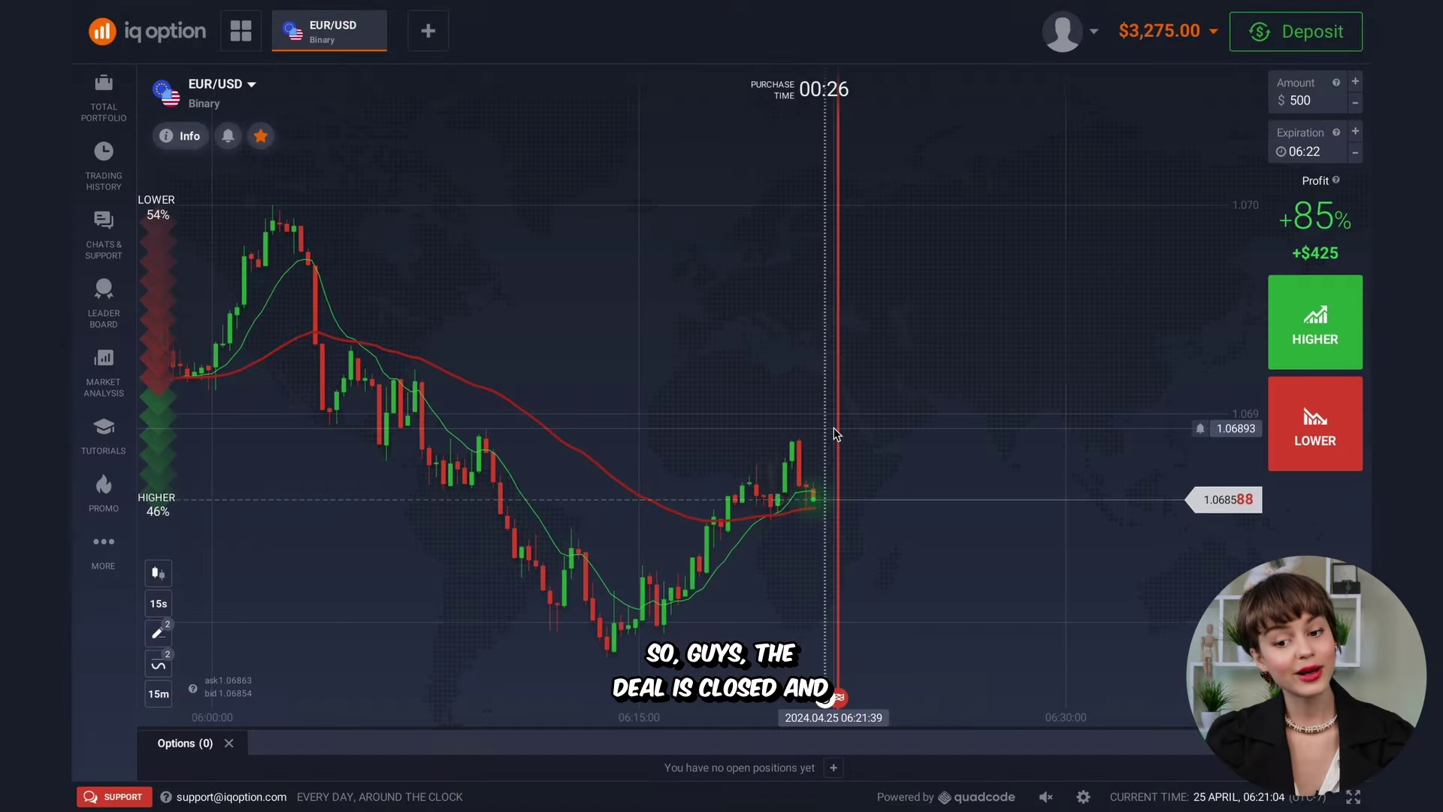
# Open another $500 Higher trade on EUR/USD expiring at 06:22 near the red moving average and review it on the chart
pyautogui.scroll(3, 835, 432)
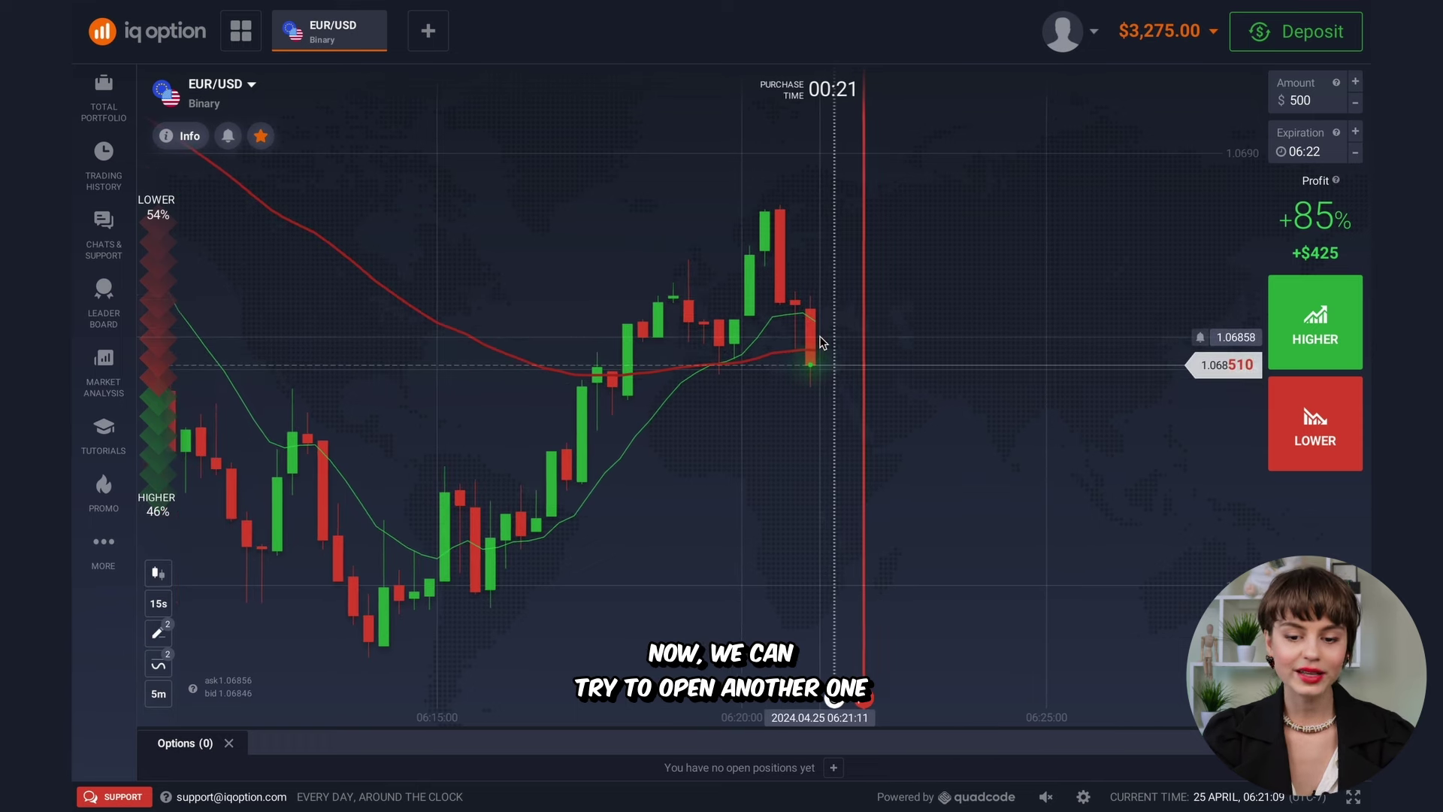
pyautogui.scroll(-2, 819, 342)
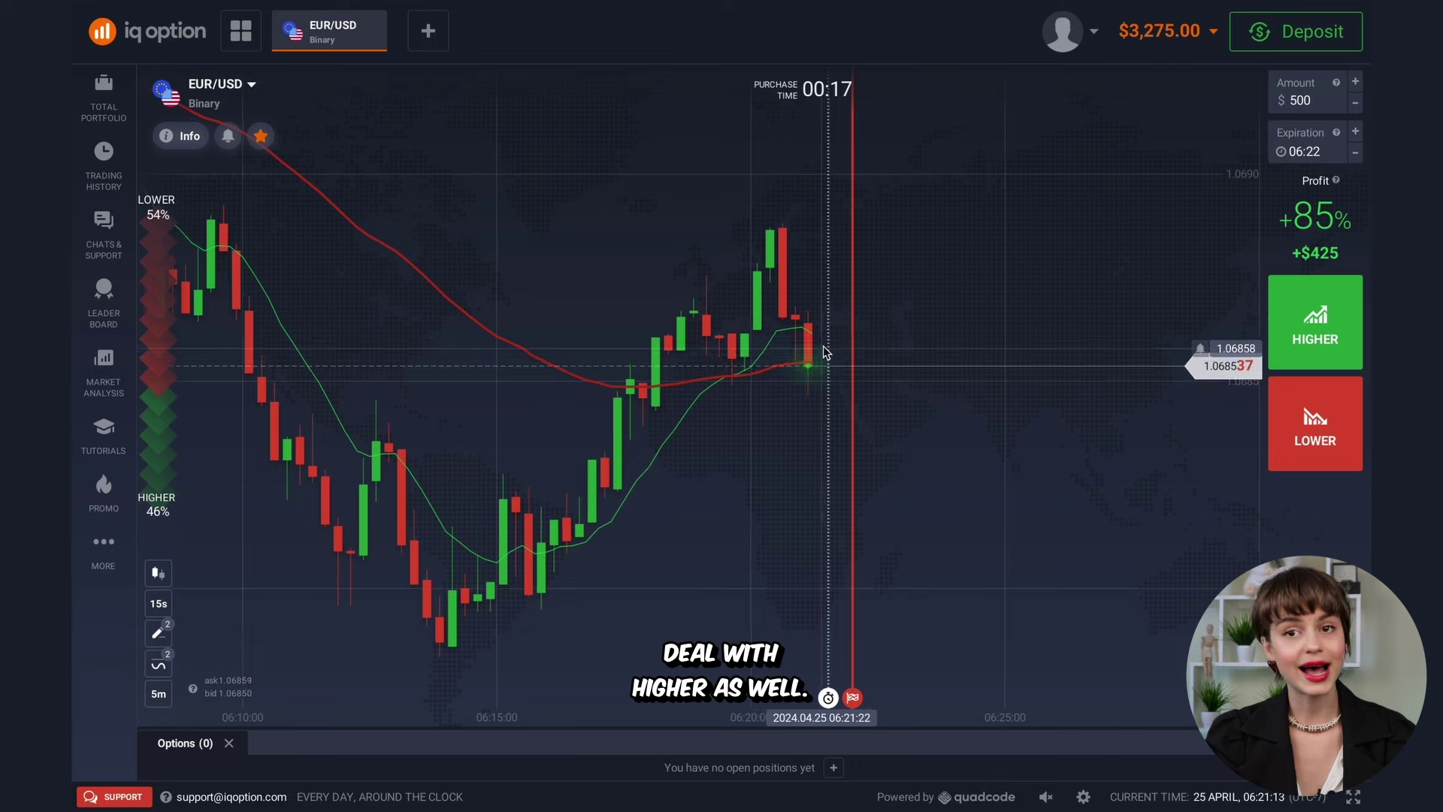
pyautogui.scroll(2, 825, 351)
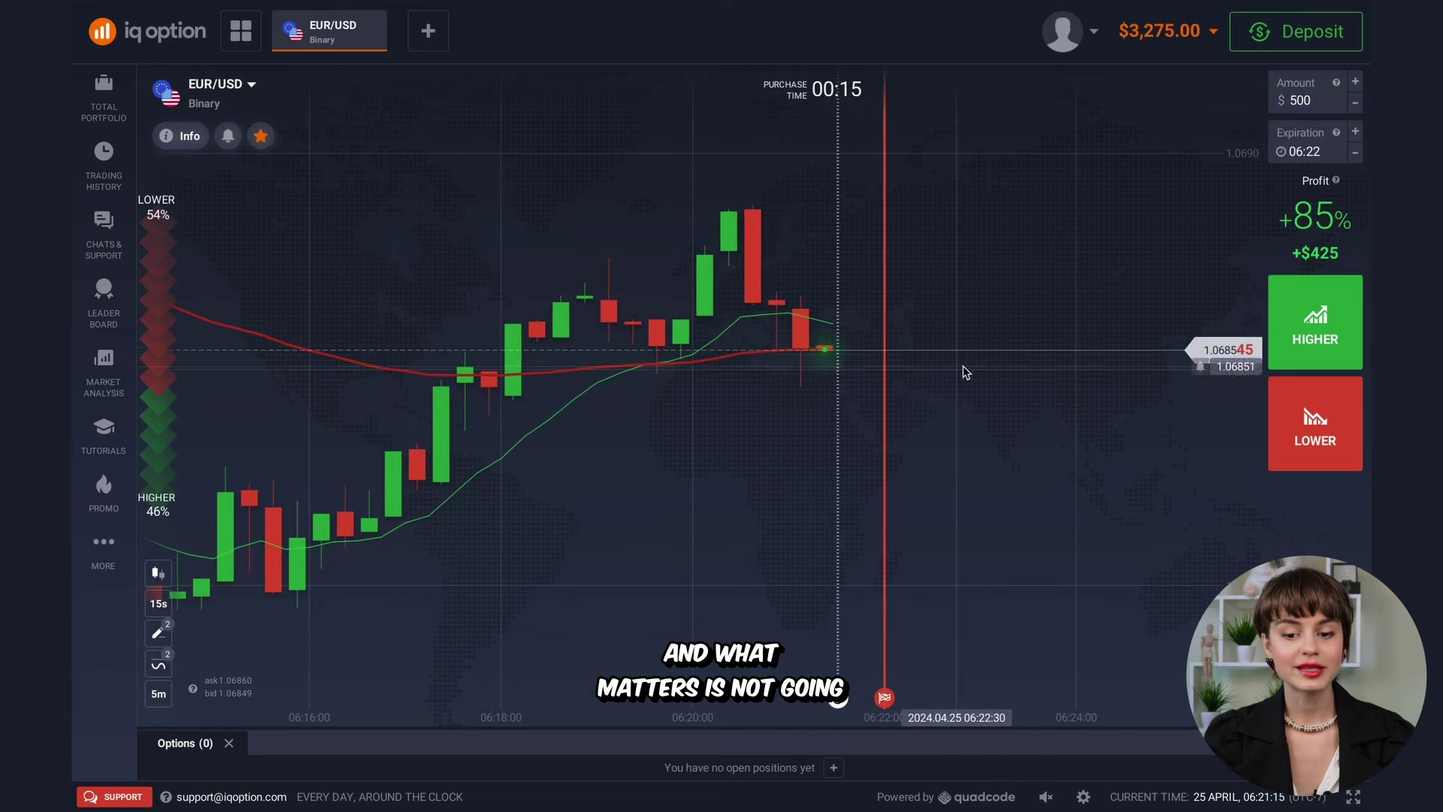
pyautogui.click(1316, 323)
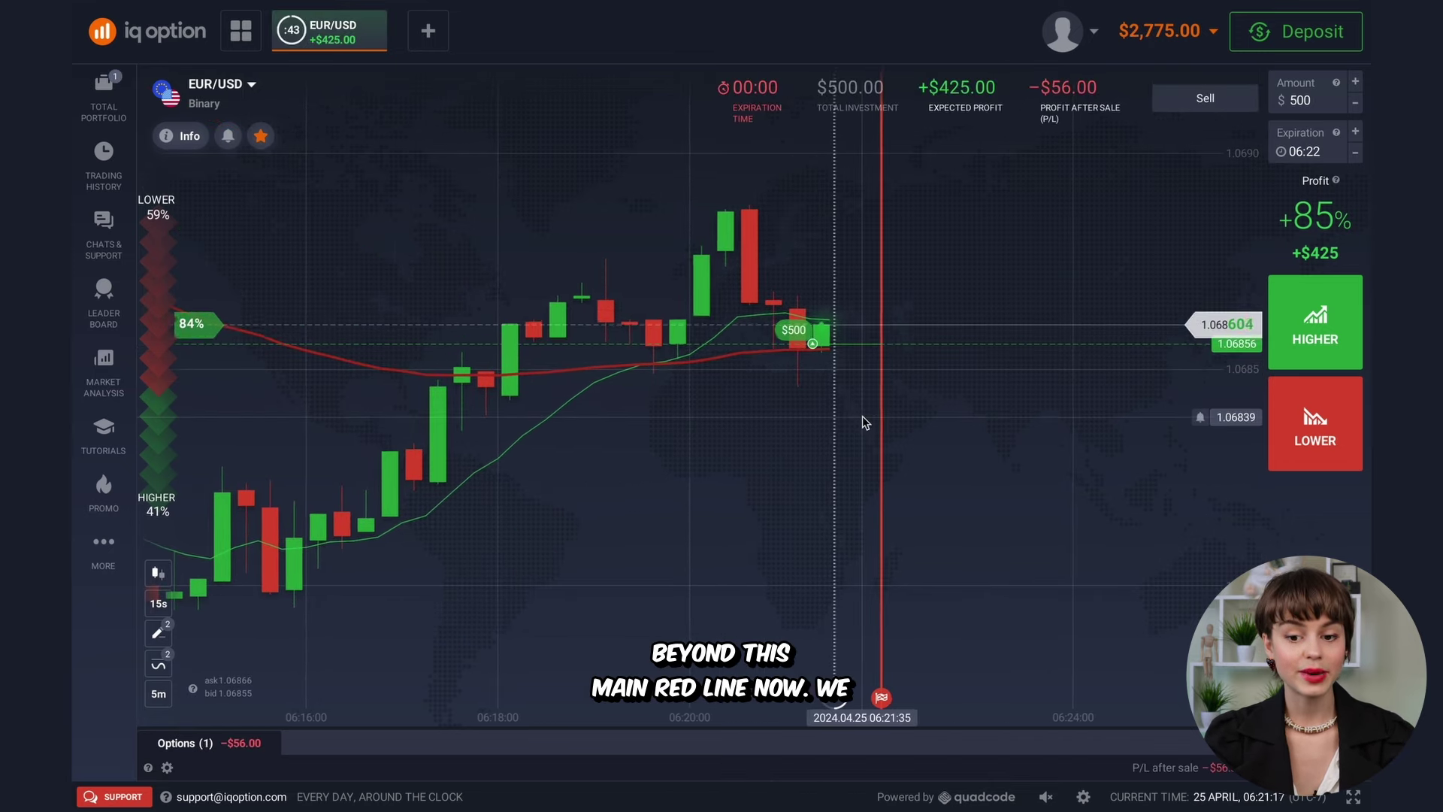
pyautogui.scroll(-2, 860, 411)
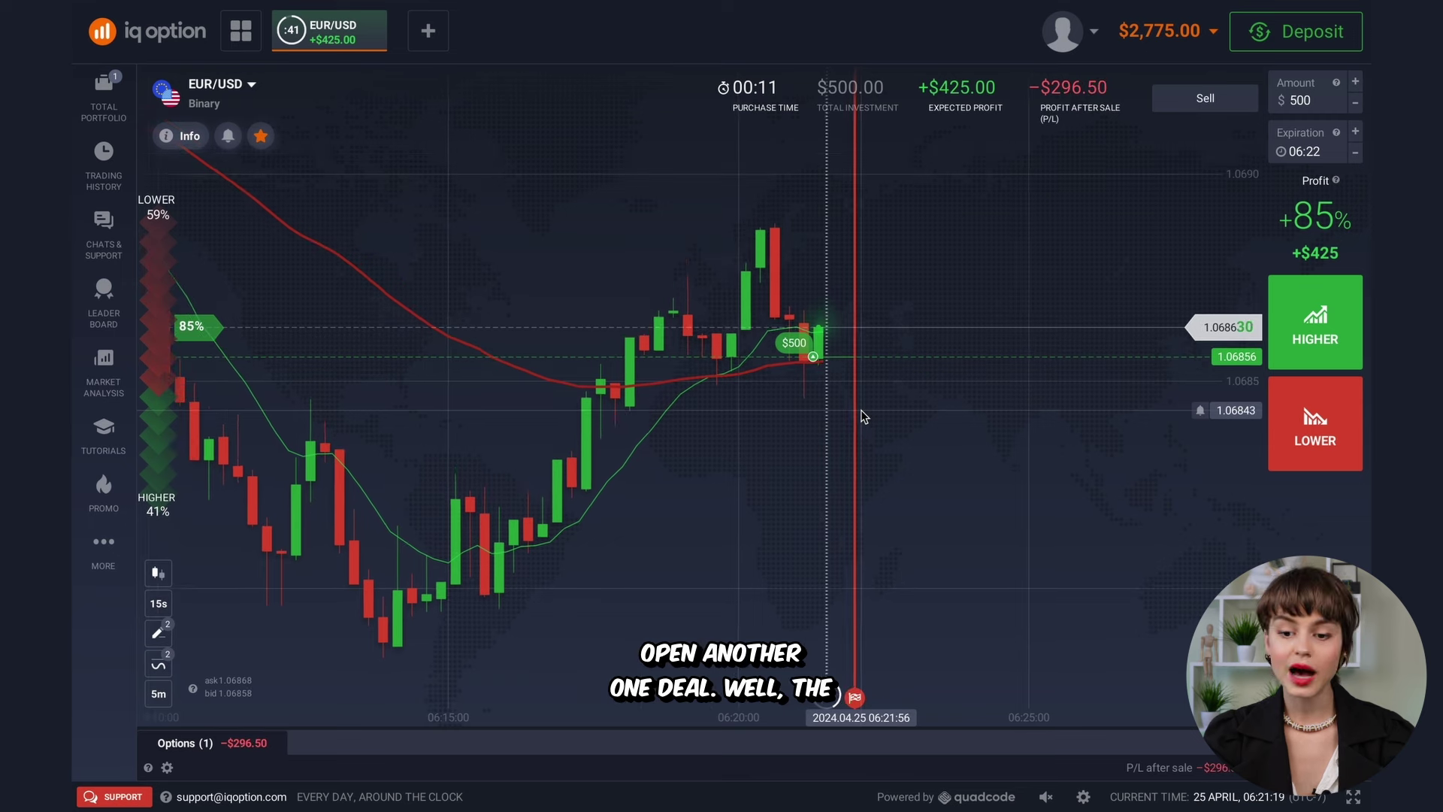